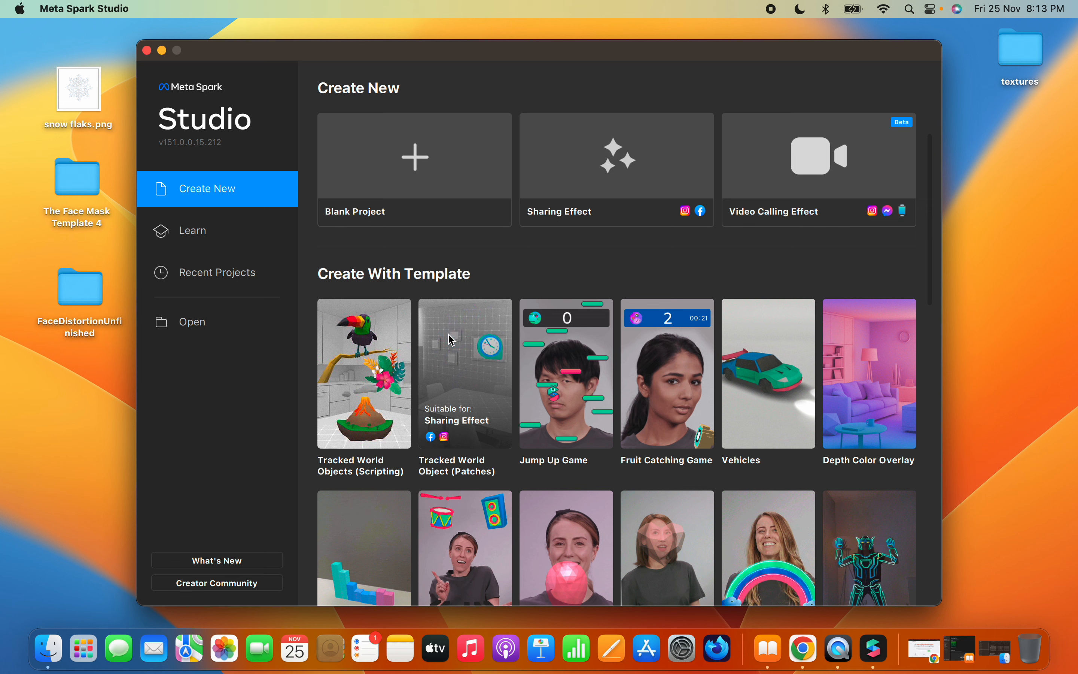
Step: Create a blank project, expand its window to full screen, and enlarge the simulator preview
{"action": "left_click", "coordinate": [441, 168]}
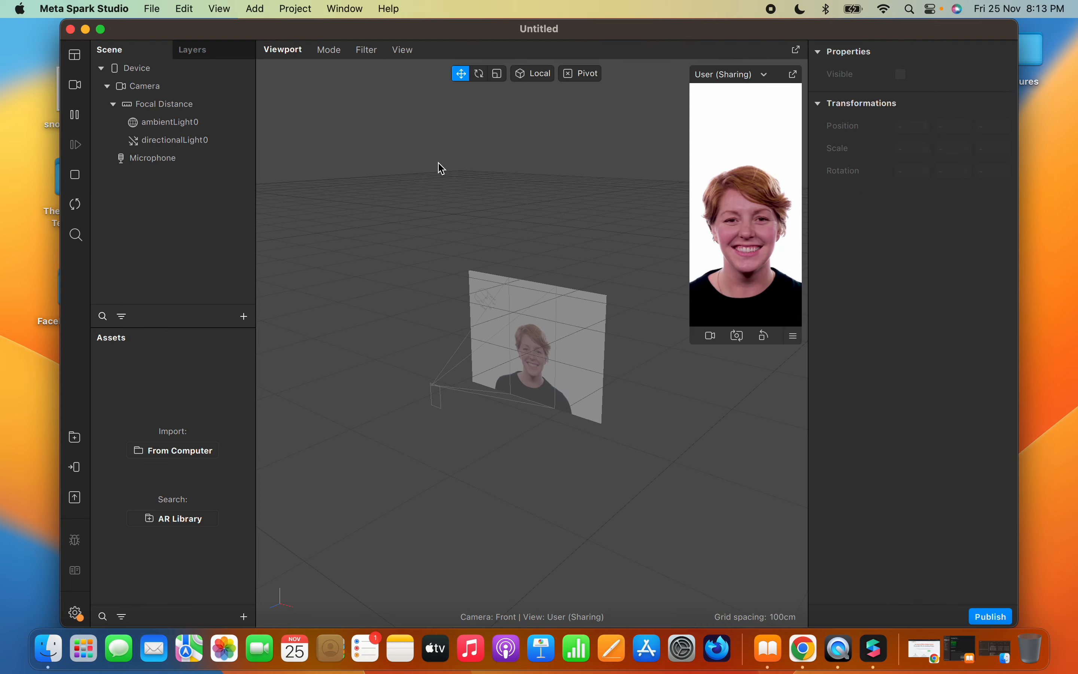
{"action": "left_click", "coordinate": [102, 30]}
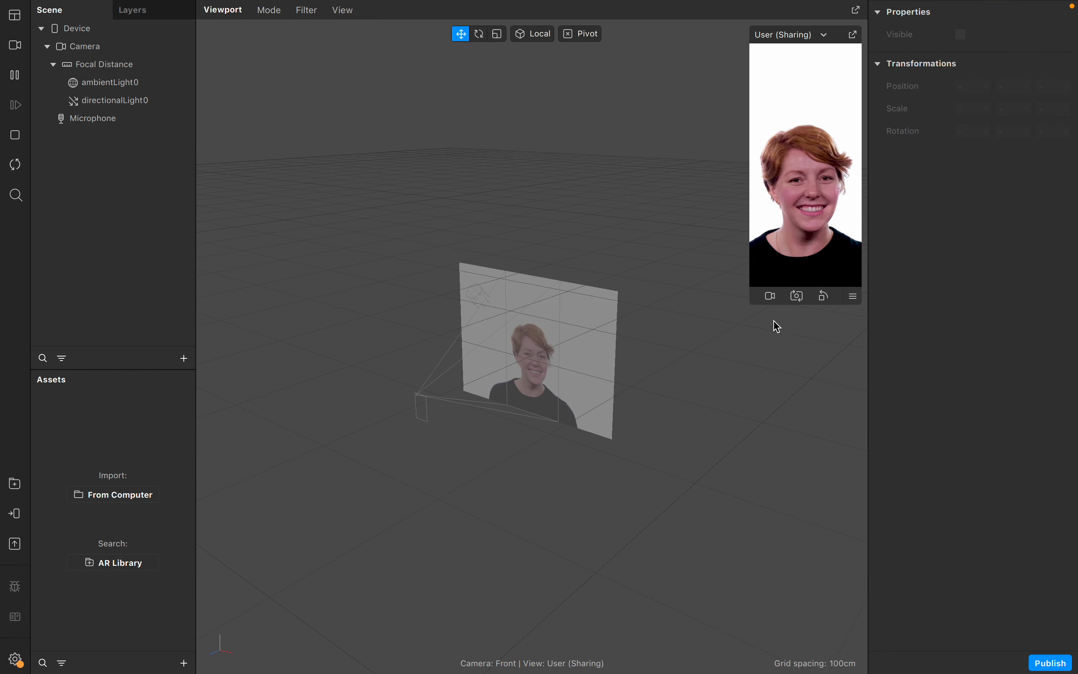
{"action": "left_click_drag", "start_coordinate": [750, 302], "coordinate": [665, 386]}
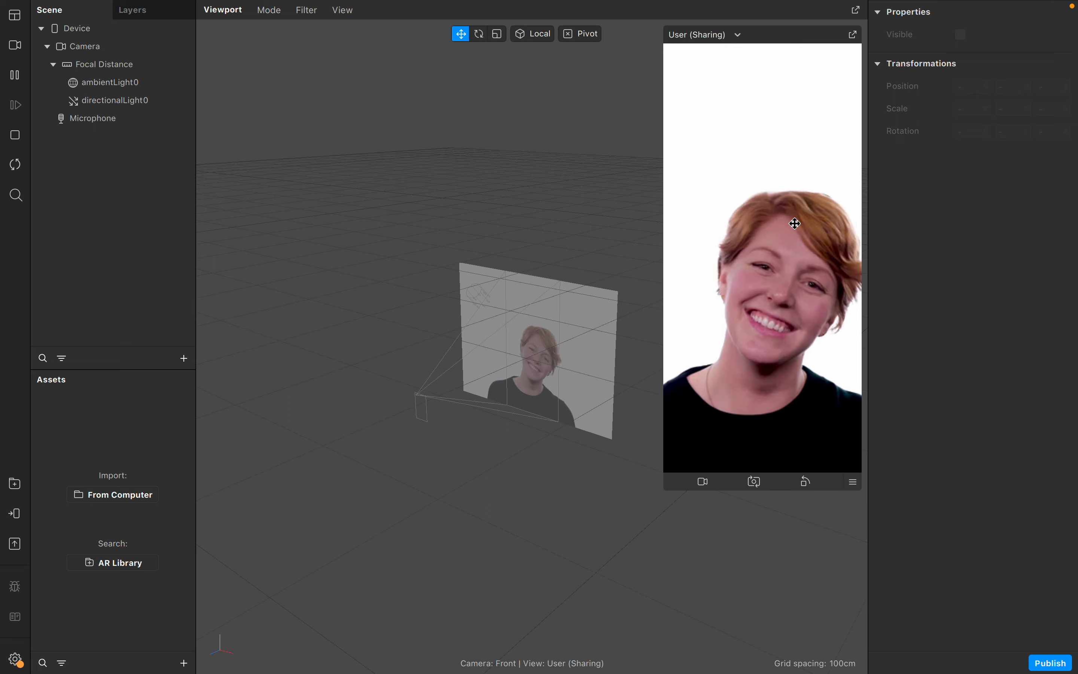
Step: Find the Rectangle object by searching for "re" and insert it into the scene
{"action": "left_click", "coordinate": [183, 358]}
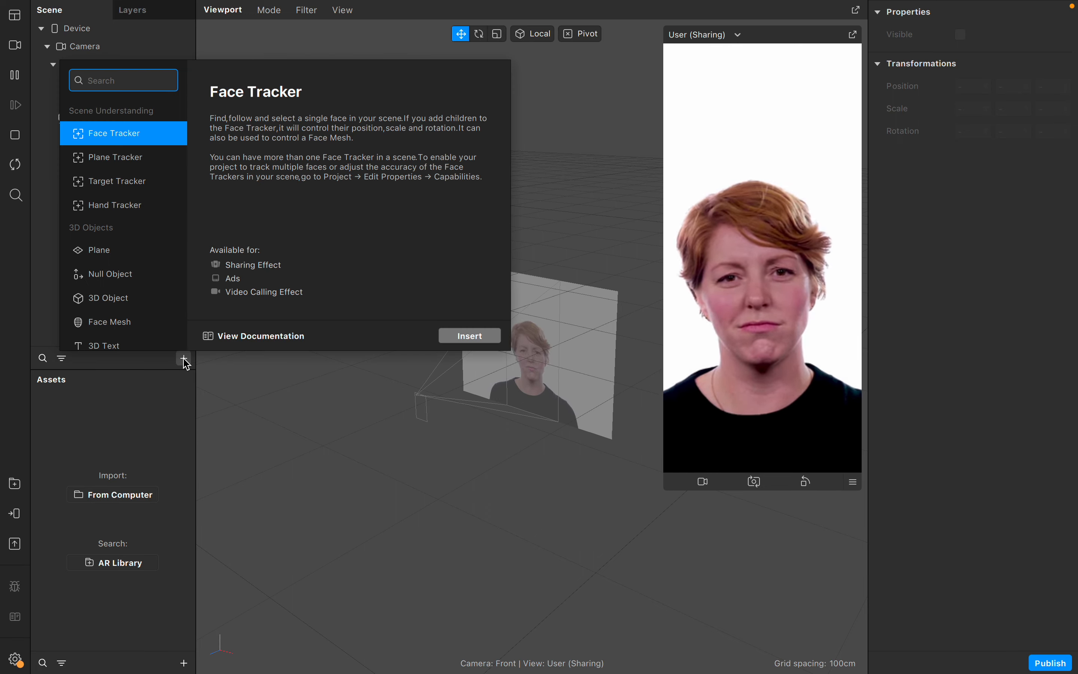
{"action": "type", "text": "re"}
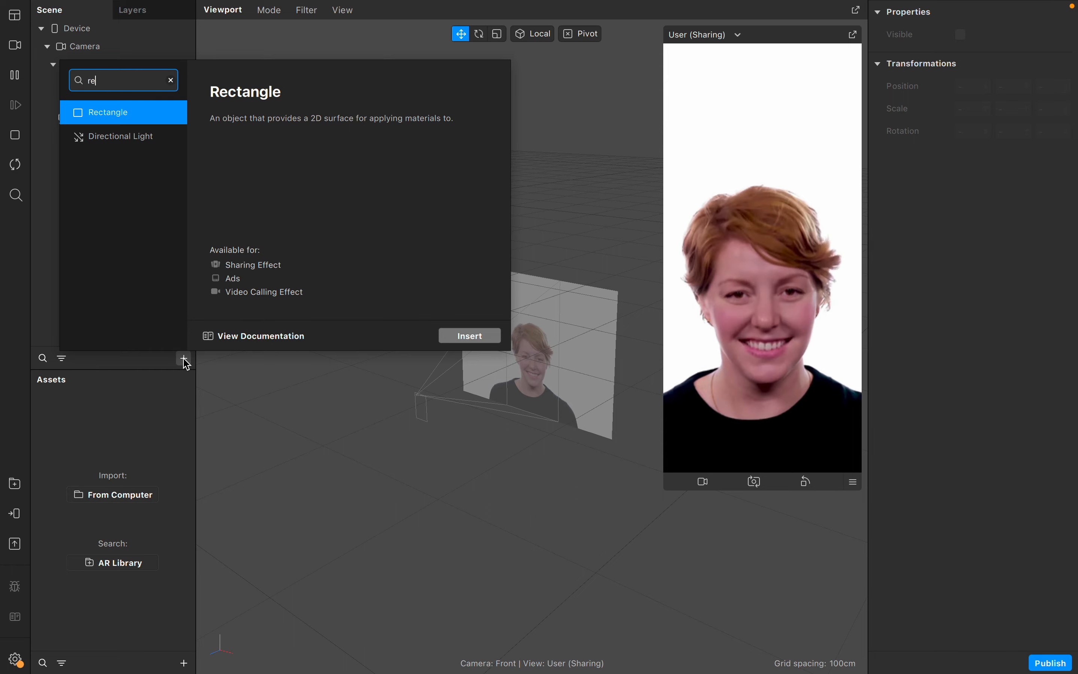
{"action": "left_click", "coordinate": [485, 341]}
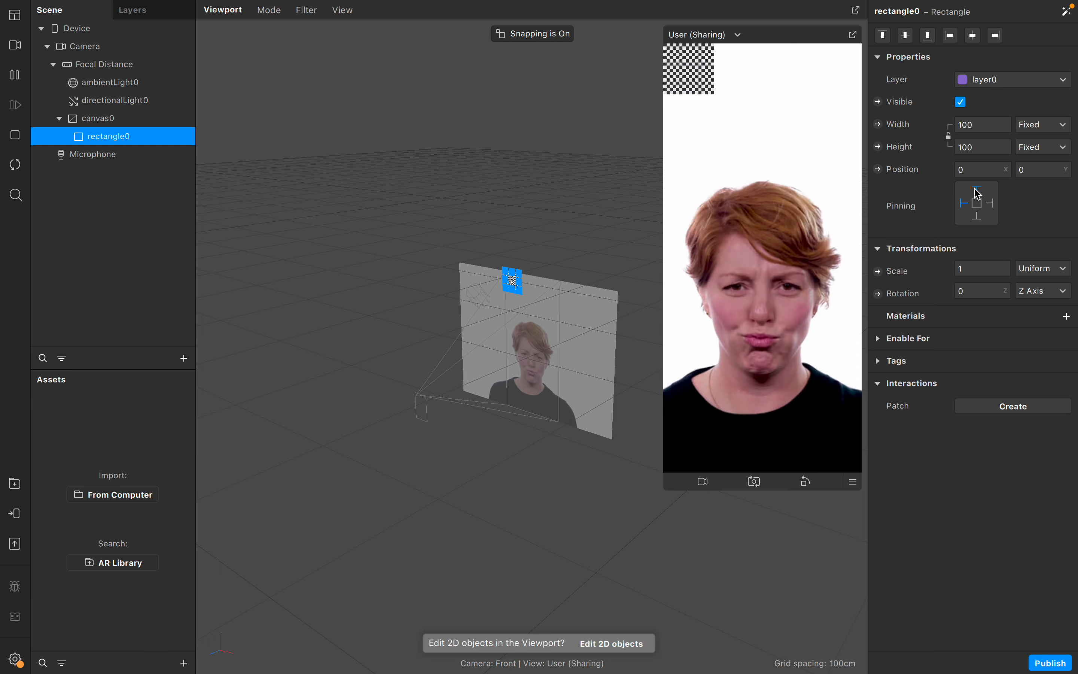
Step: Make the rectangle cover the whole canvas by setting it to Fill Width and Fill Height
{"action": "left_click", "coordinate": [989, 124]}
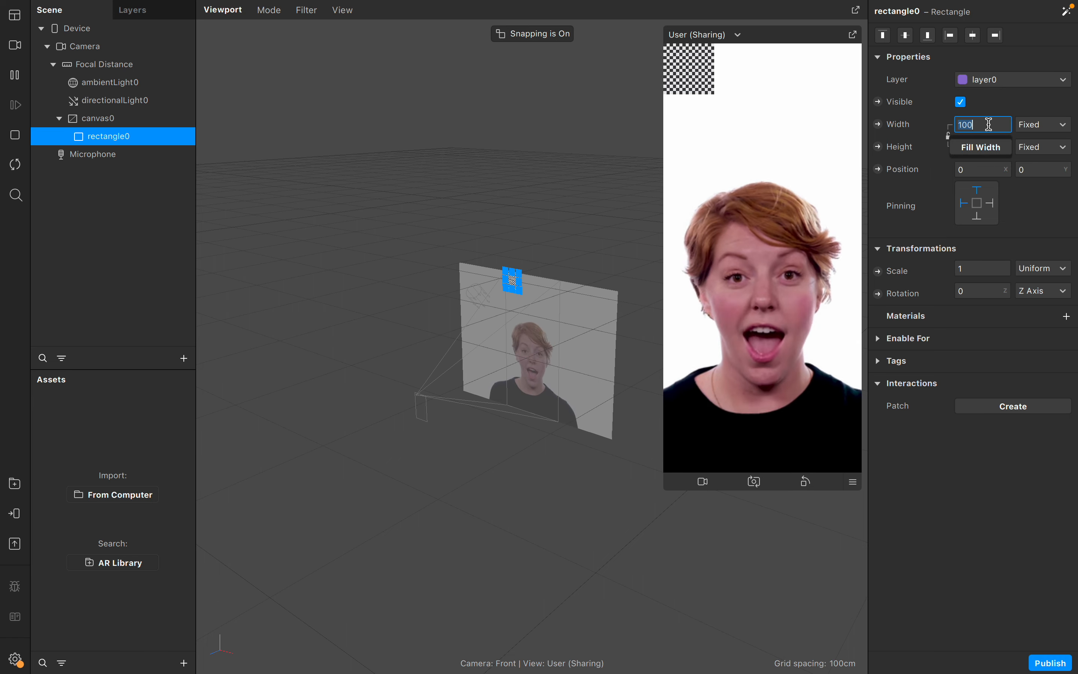
{"action": "left_click", "coordinate": [994, 147]}
{"action": "left_click", "coordinate": [994, 151]}
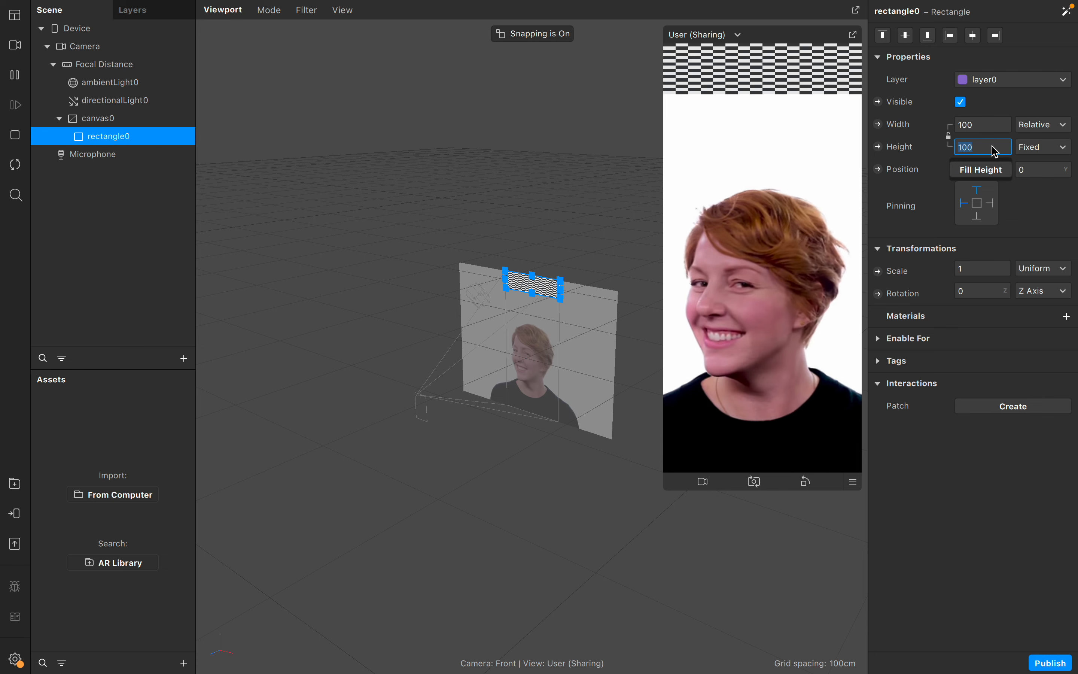
{"action": "left_click", "coordinate": [996, 169]}
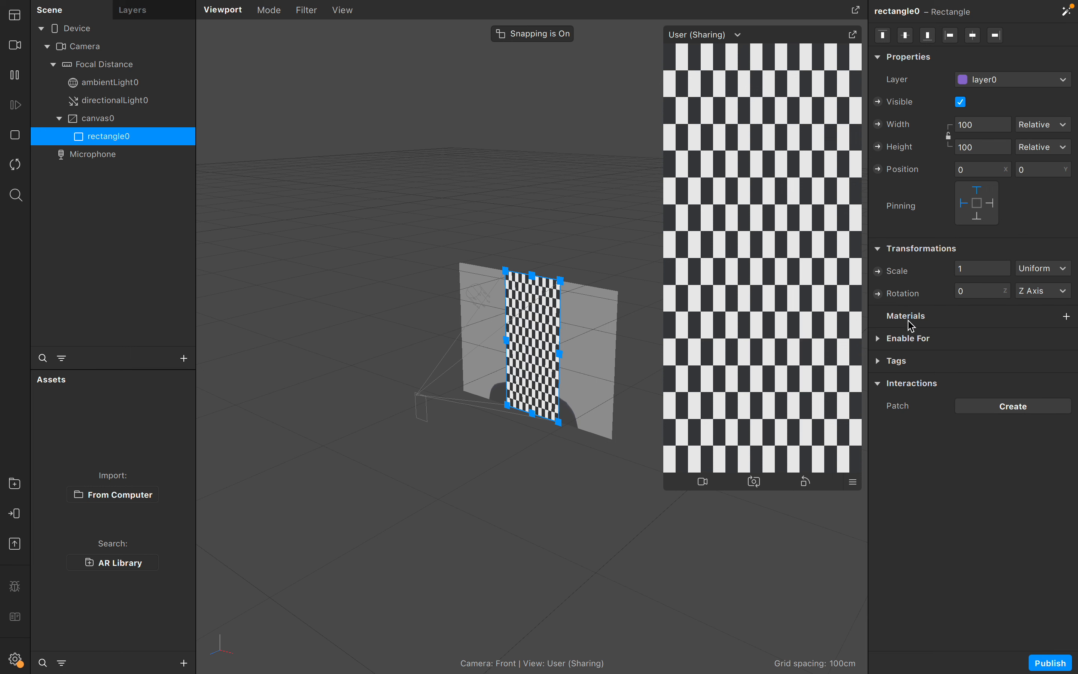
Step: Assign a new material to the rectangle and rename the rectangle "background rectangle"
{"action": "left_click", "coordinate": [1067, 317]}
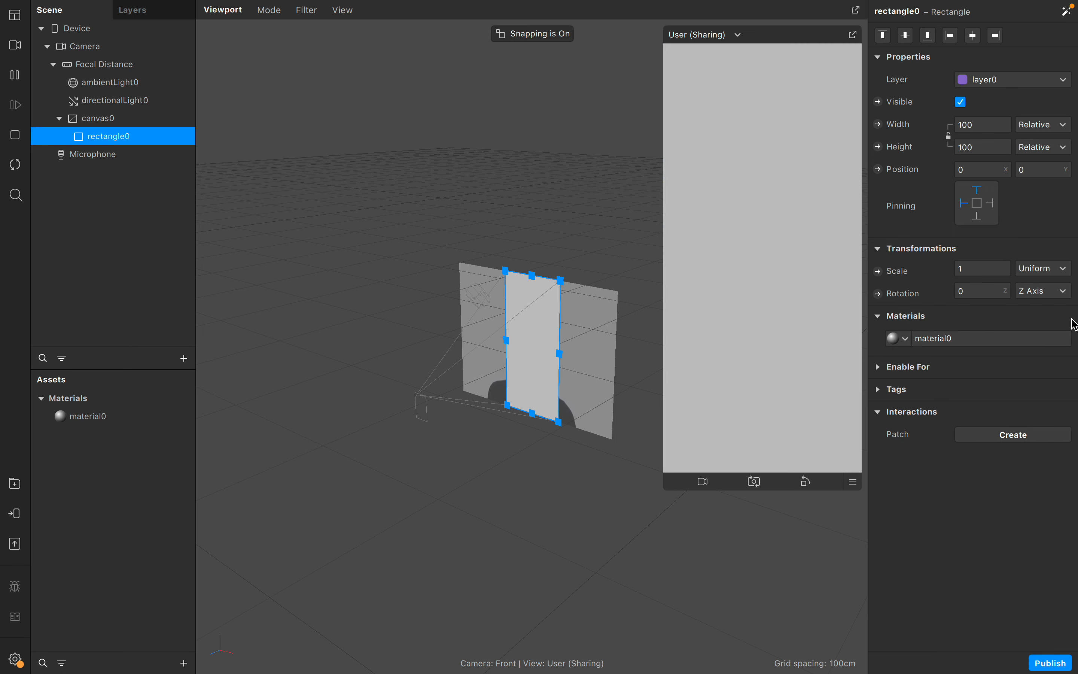
{"action": "right_click", "coordinate": [126, 142]}
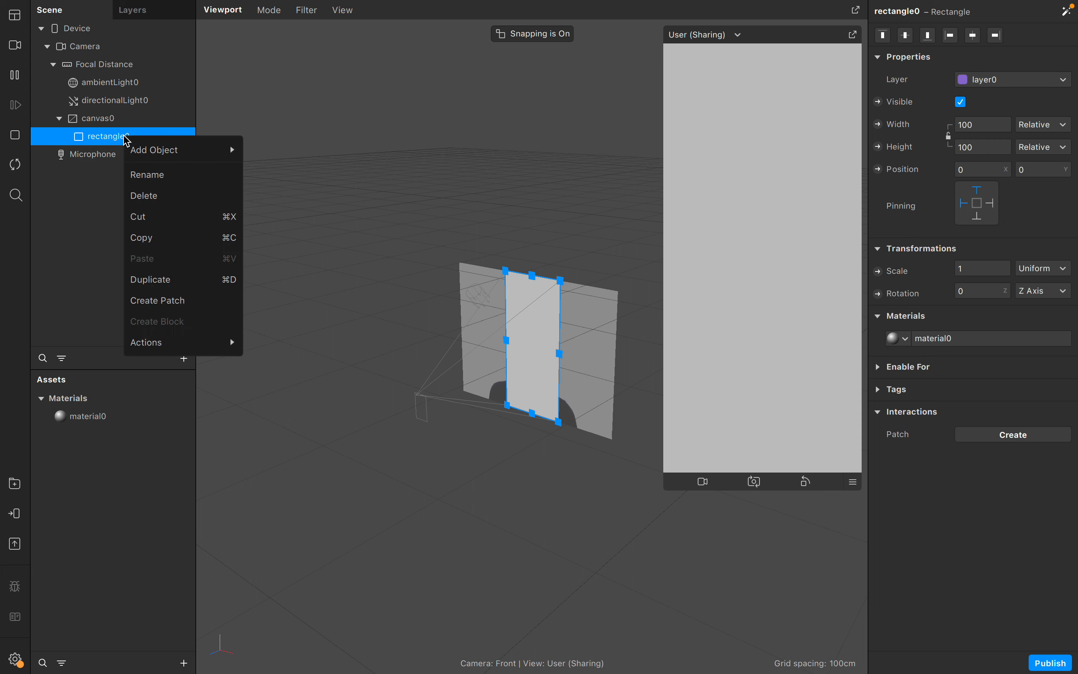
{"action": "left_click", "coordinate": [143, 175]}
{"action": "key", "text": "BackSpace"}
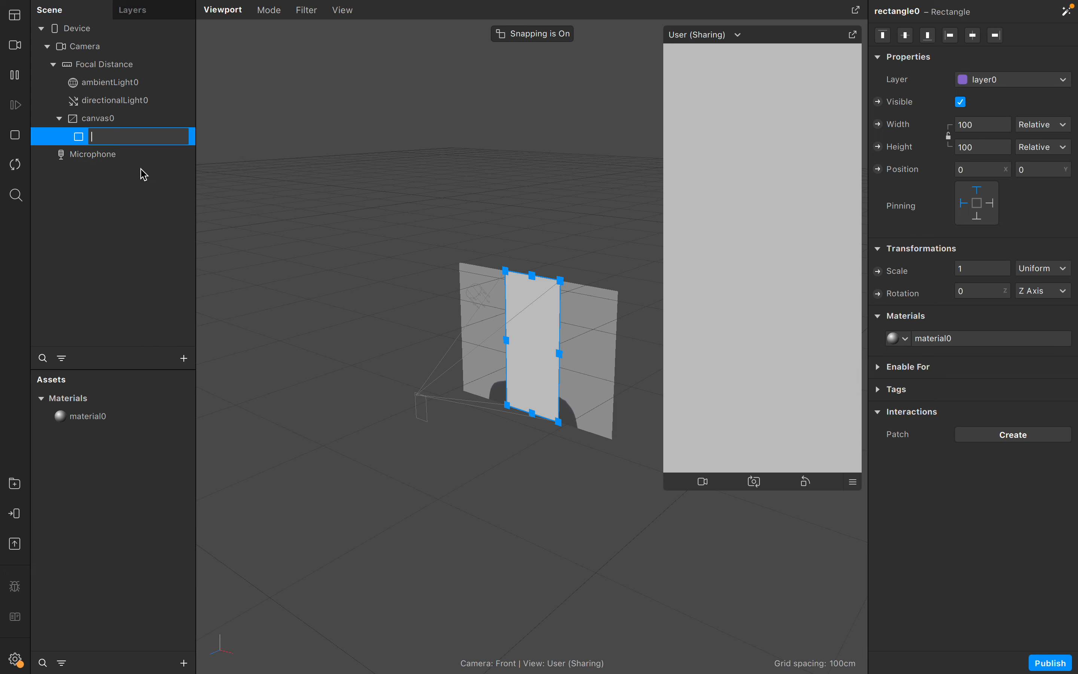
{"action": "type", "text": "background rectangle"}
{"action": "key", "text": "Return"}
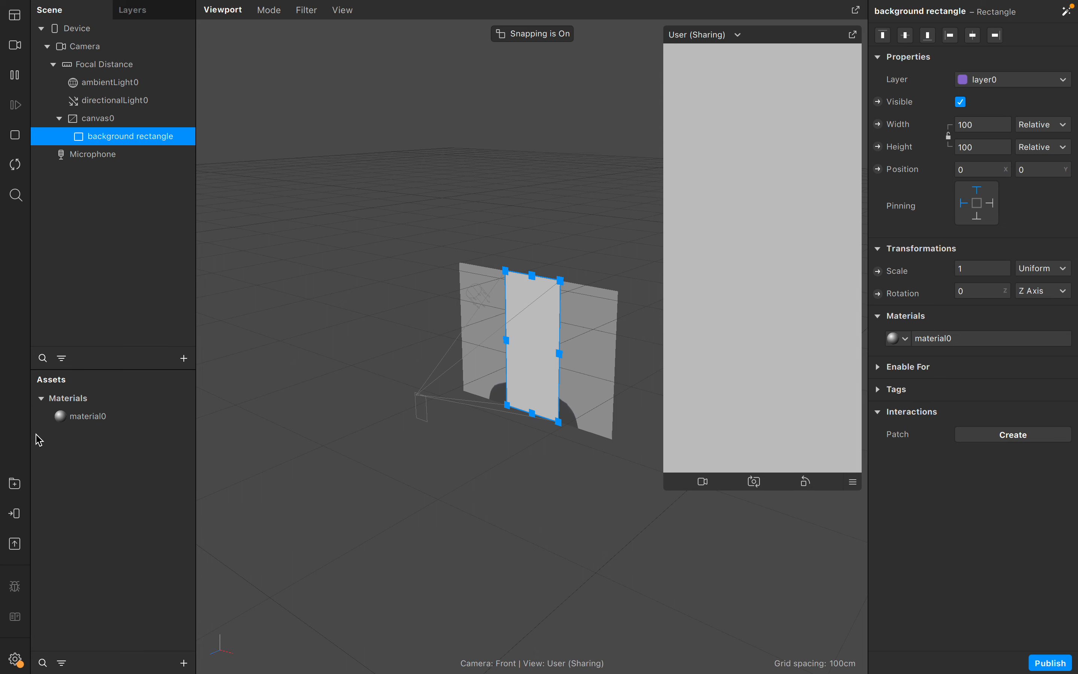
Step: Rename the rectangle's material "background material" and set its shader type to Flat
{"action": "right_click", "coordinate": [102, 428]}
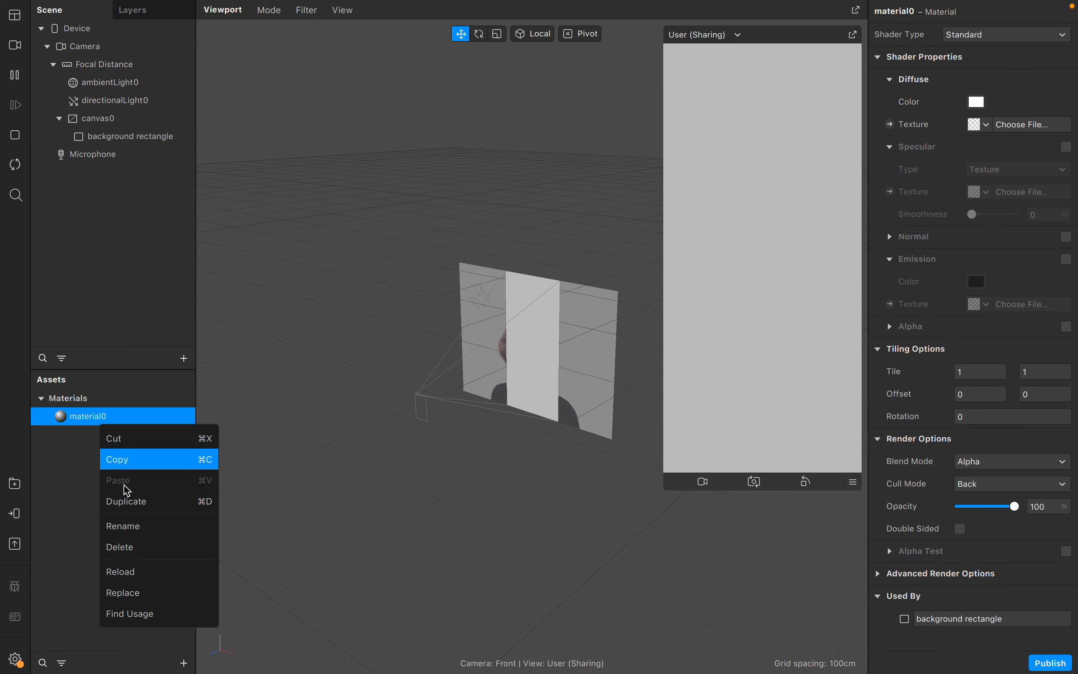
{"action": "left_click", "coordinate": [131, 527]}
{"action": "type", "text": "b"}
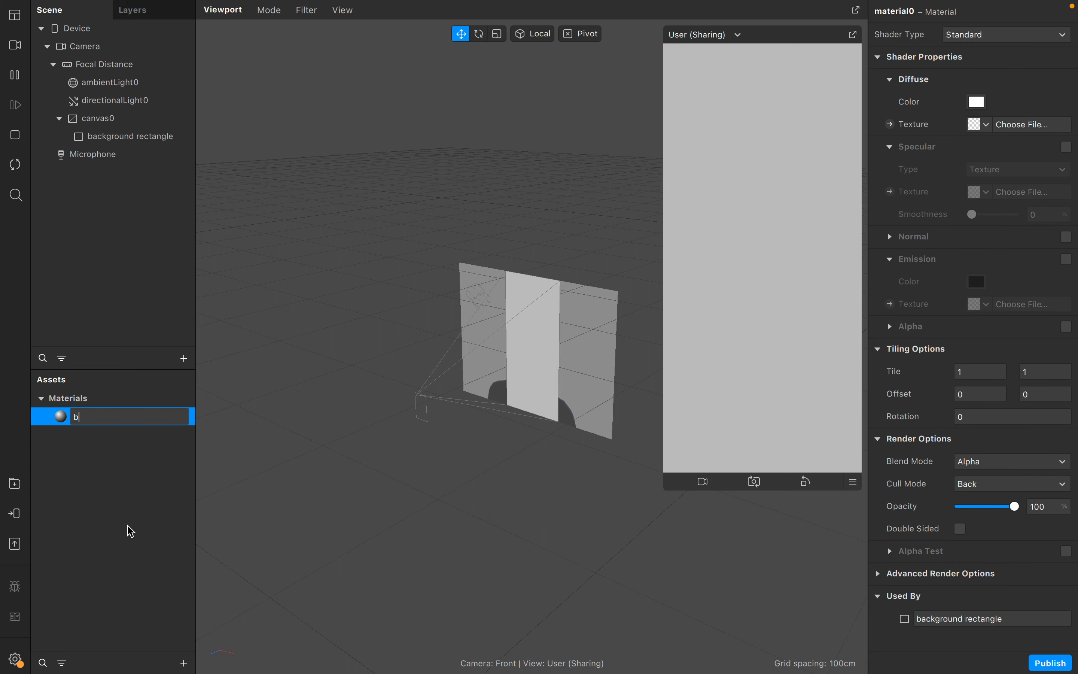
{"action": "type", "text": "ackground material"}
{"action": "key", "text": "Return"}
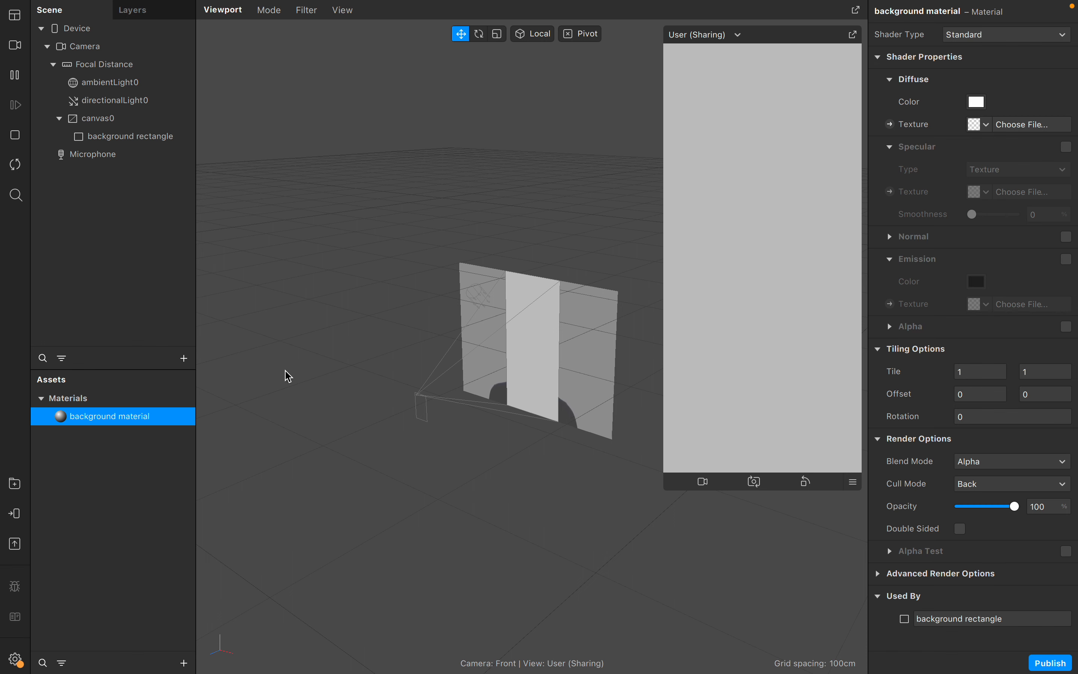
{"action": "left_click", "coordinate": [1043, 40]}
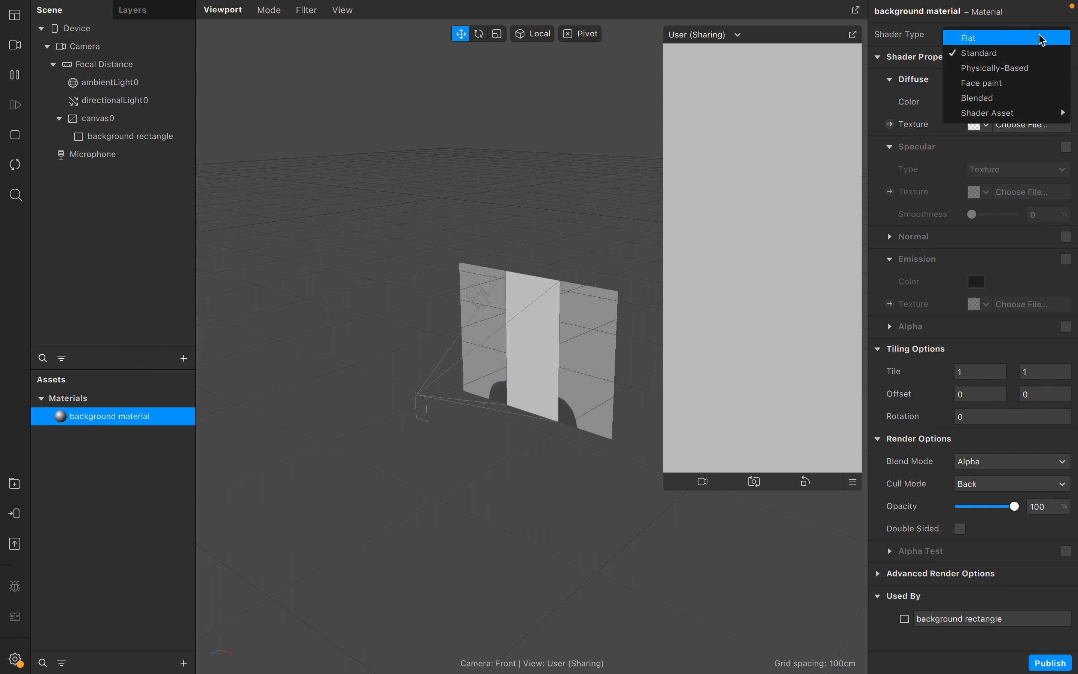
{"action": "left_click", "coordinate": [1042, 40]}
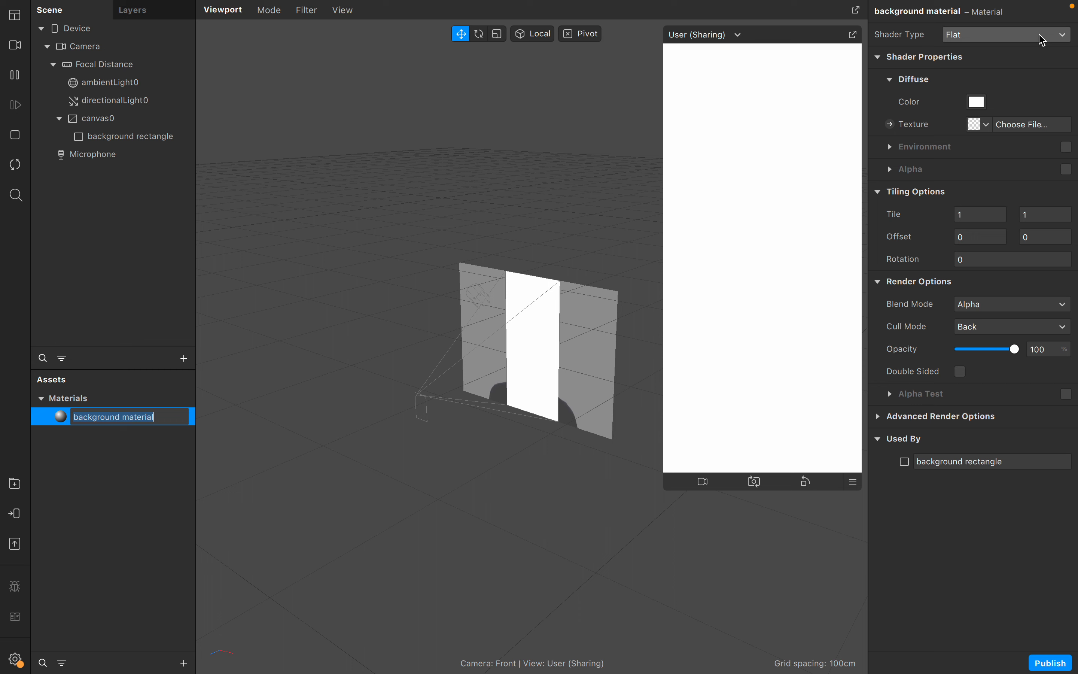
Step: Set the background material's diffuse color to Cayenne and lower its opacity to 38%
{"action": "left_click", "coordinate": [978, 103]}
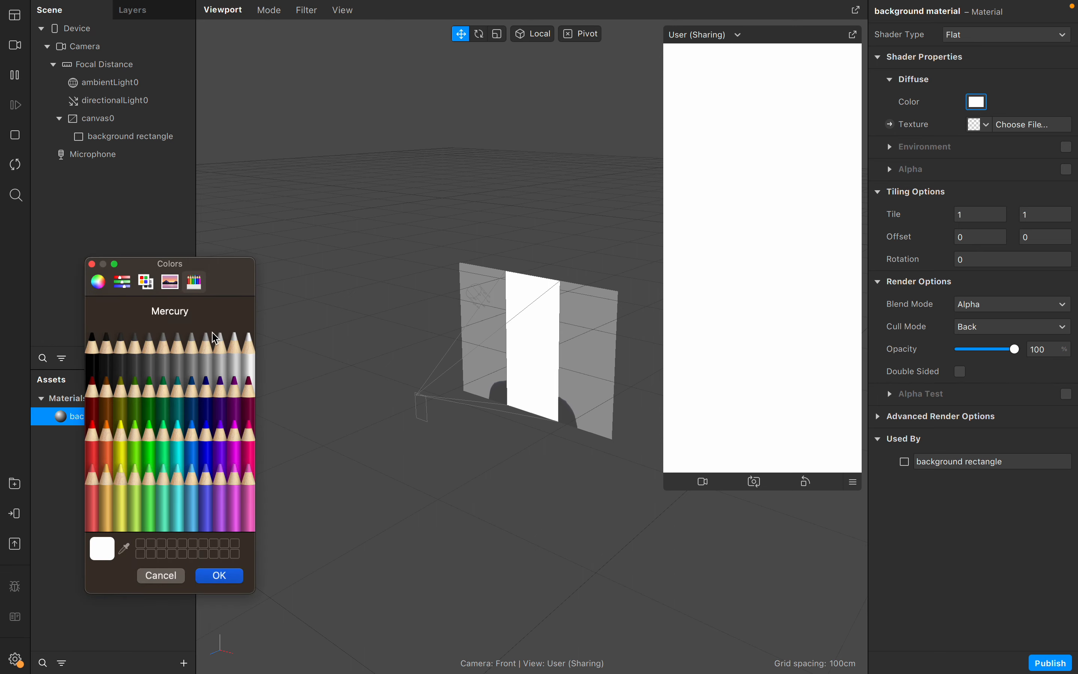
{"action": "left_click", "coordinate": [92, 417]}
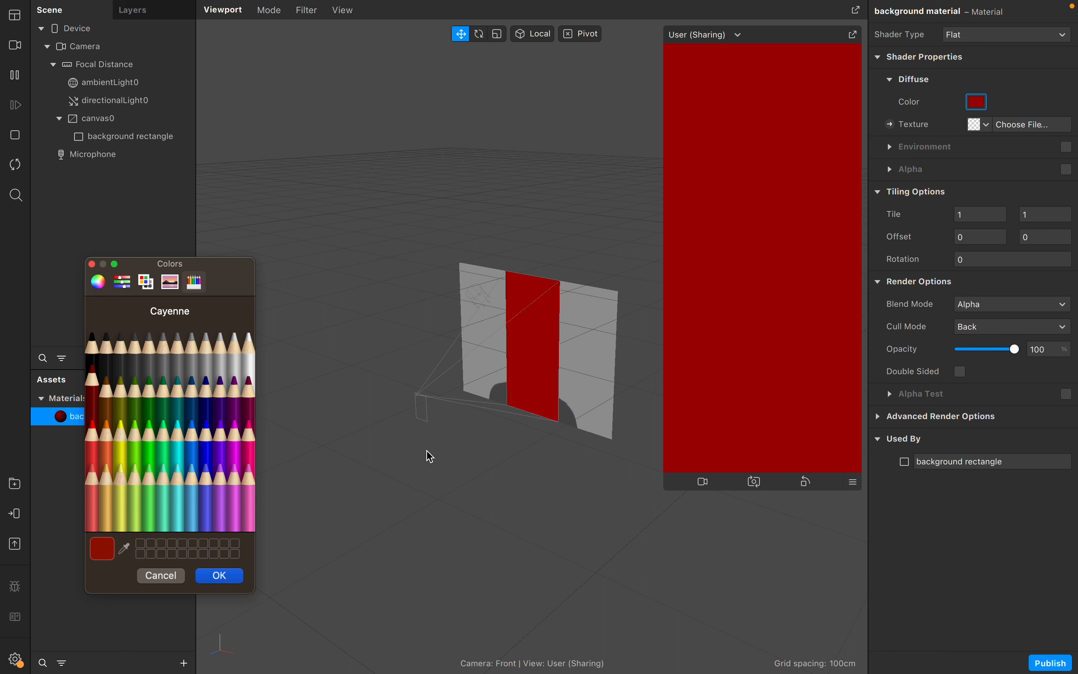
{"action": "left_click", "coordinate": [241, 576]}
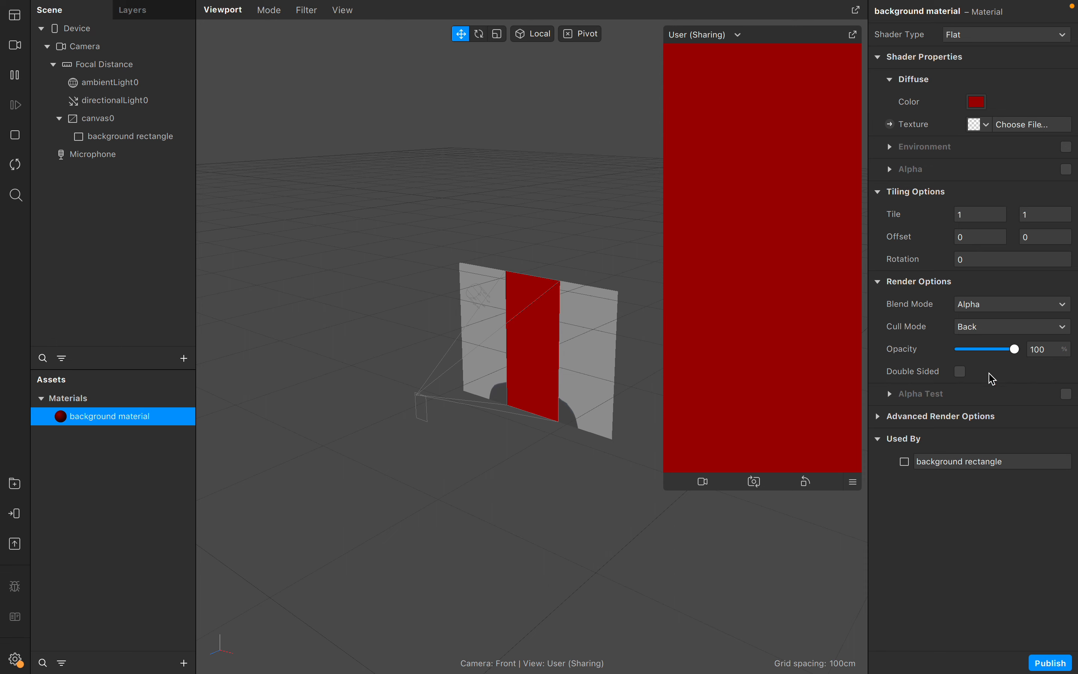
{"action": "left_click_drag", "start_coordinate": [1015, 350], "coordinate": [984, 360]}
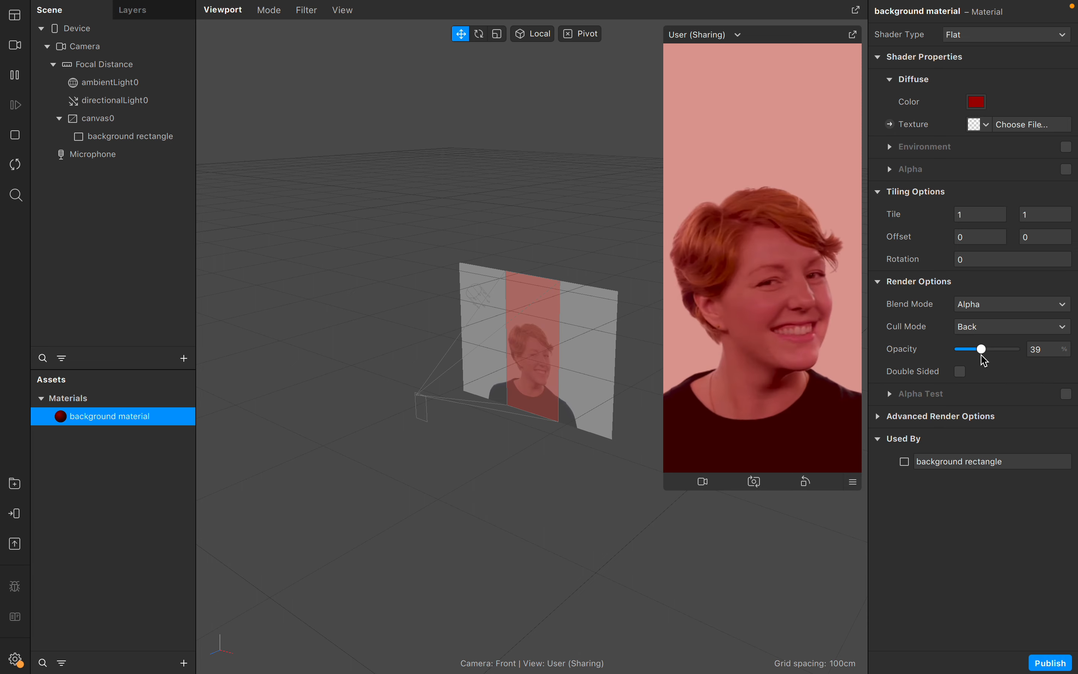
{"action": "left_click_drag", "start_coordinate": [983, 355], "coordinate": [982, 354]}
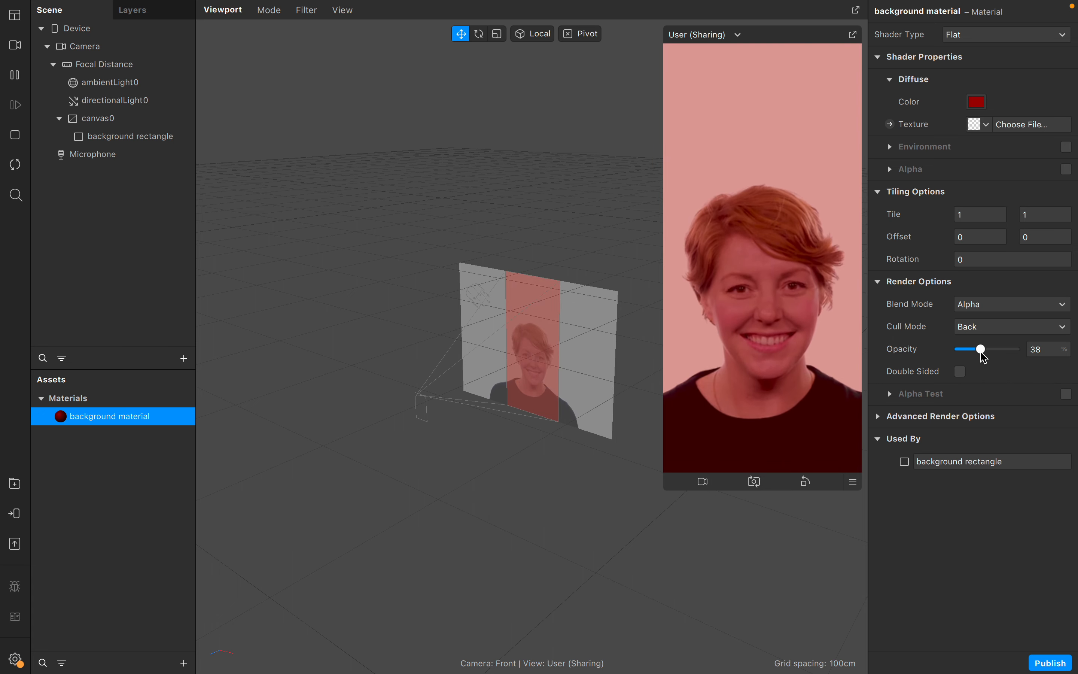
Step: Try a bright blue, settle on Sky as the background material's diffuse color, and lower its opacity to 22%
{"action": "left_click", "coordinate": [976, 103]}
{"action": "left_click", "coordinate": [204, 439]}
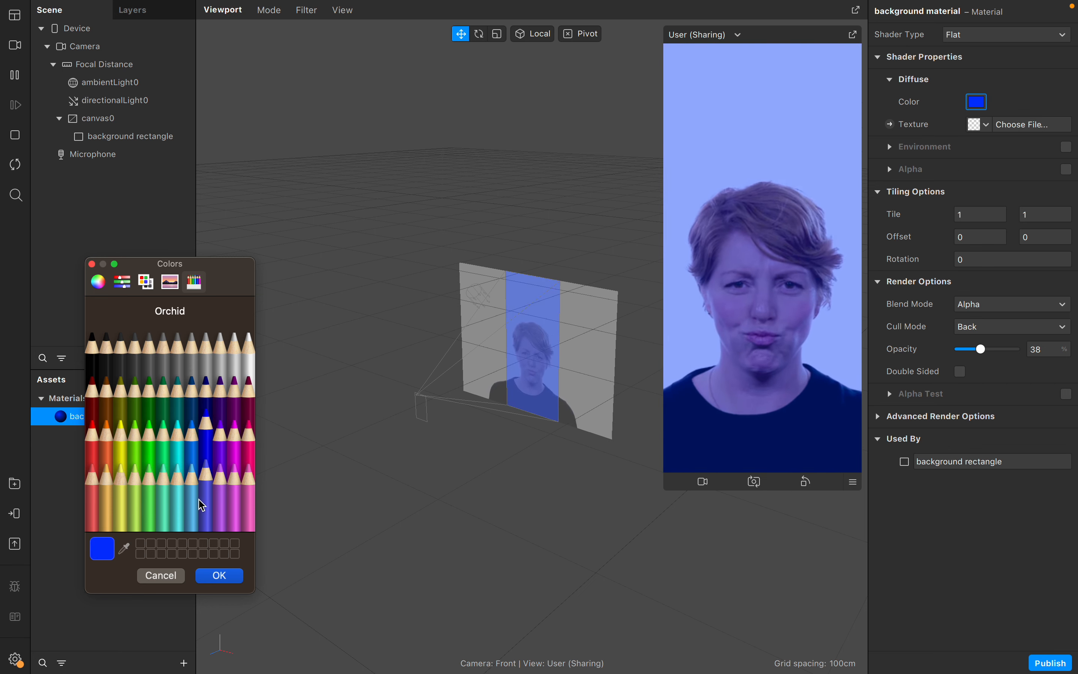
{"action": "left_click", "coordinate": [192, 482]}
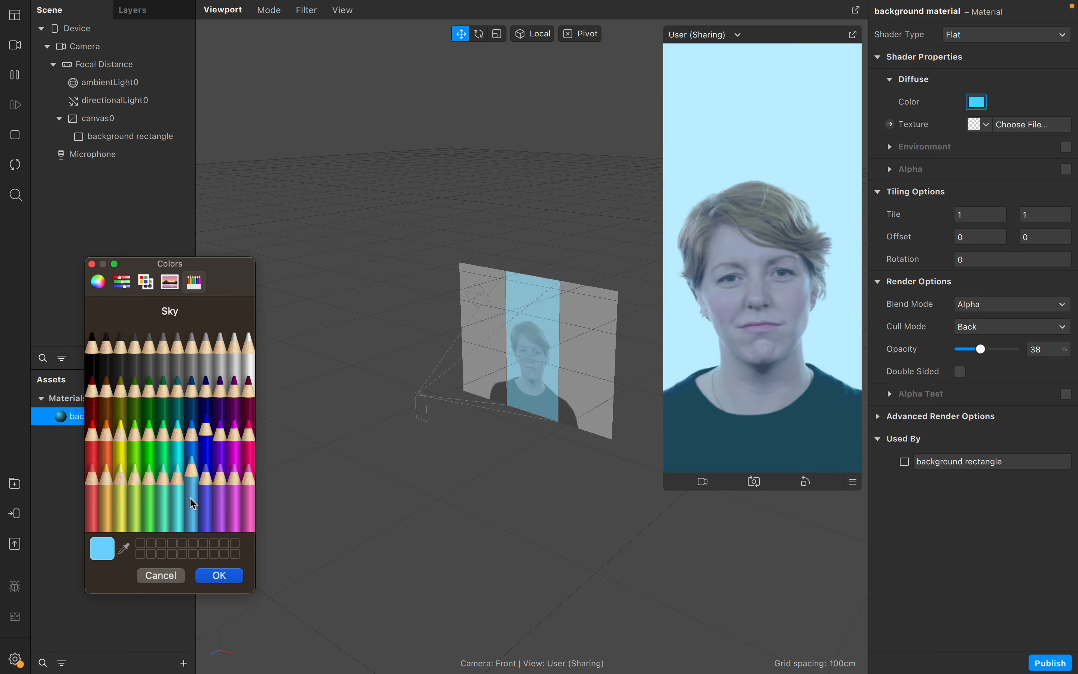
{"action": "left_click", "coordinate": [213, 576]}
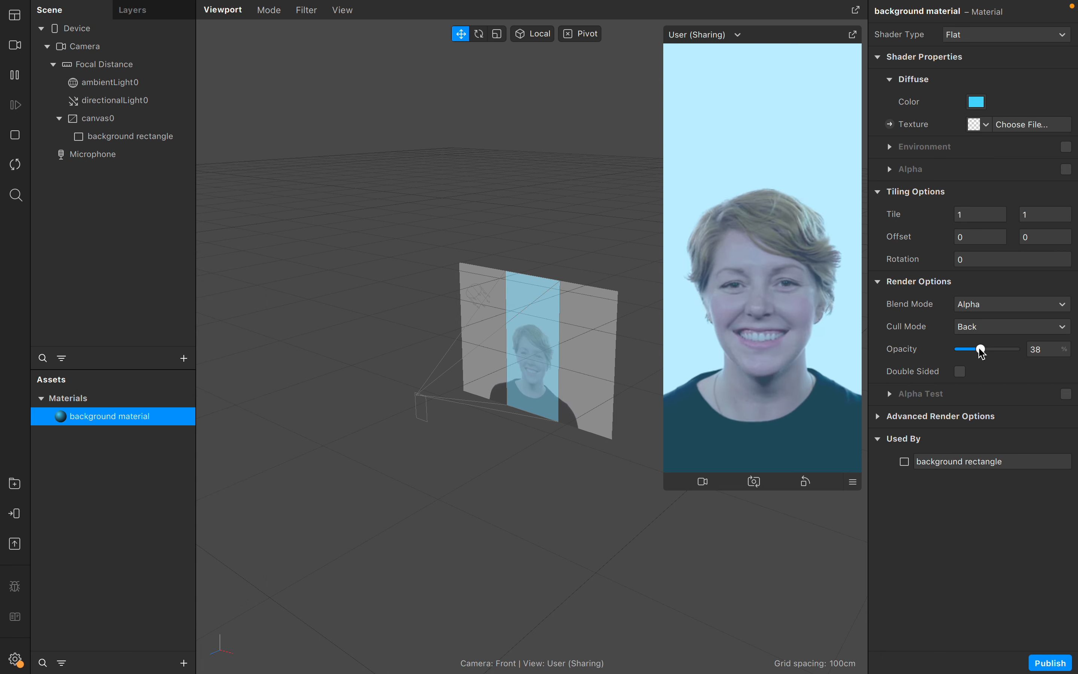
{"action": "left_click_drag", "start_coordinate": [980, 349], "coordinate": [973, 350]}
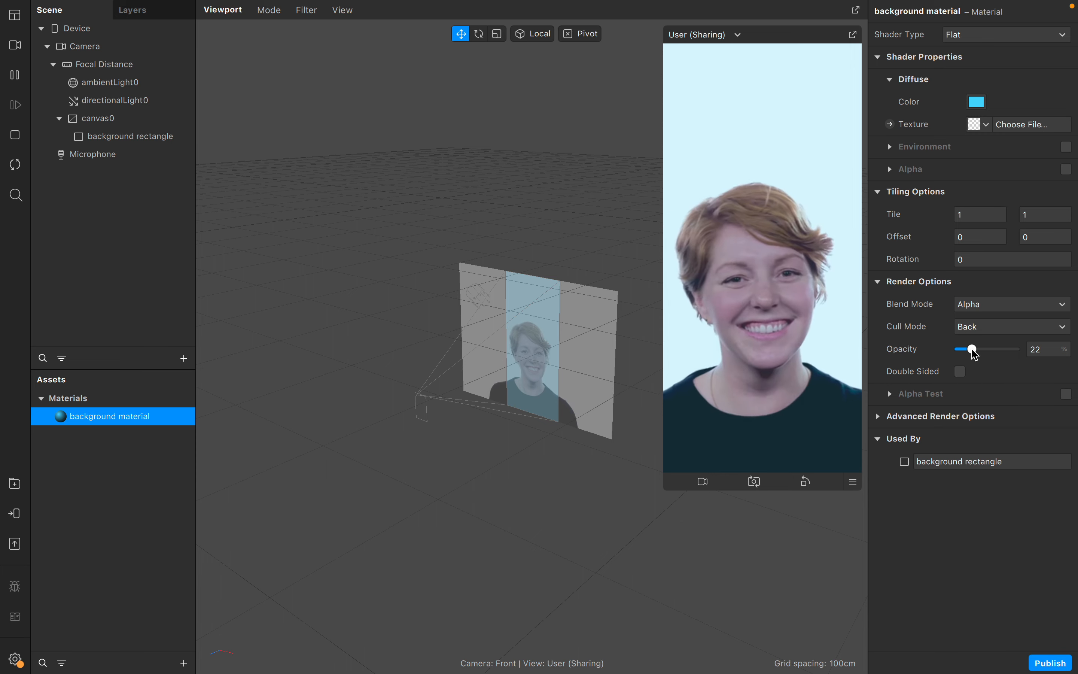
Step: Set the background material's diffuse color back to white (Snow) and its opacity to 100%
{"action": "left_click", "coordinate": [980, 105]}
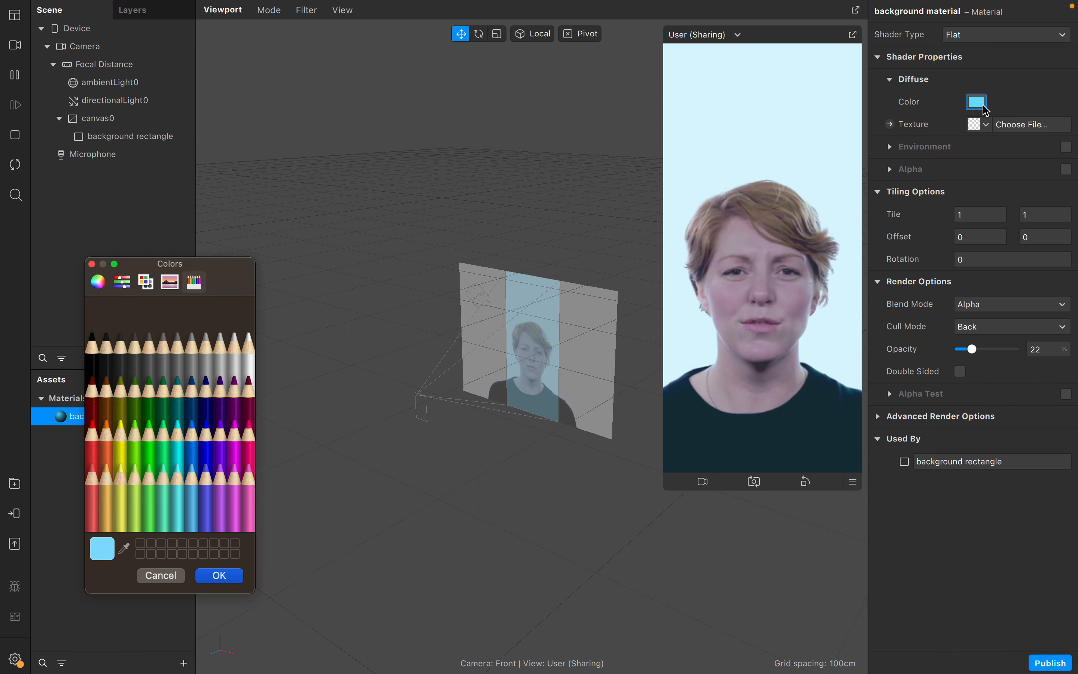
{"action": "left_click", "coordinate": [254, 350]}
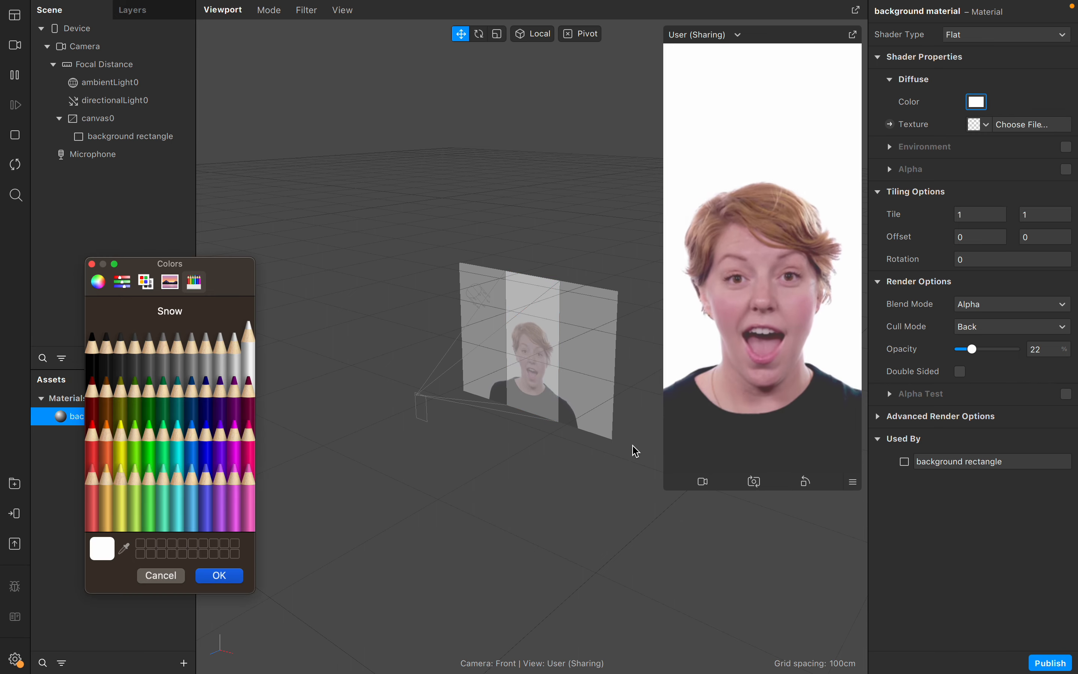
{"action": "left_click", "coordinate": [220, 576]}
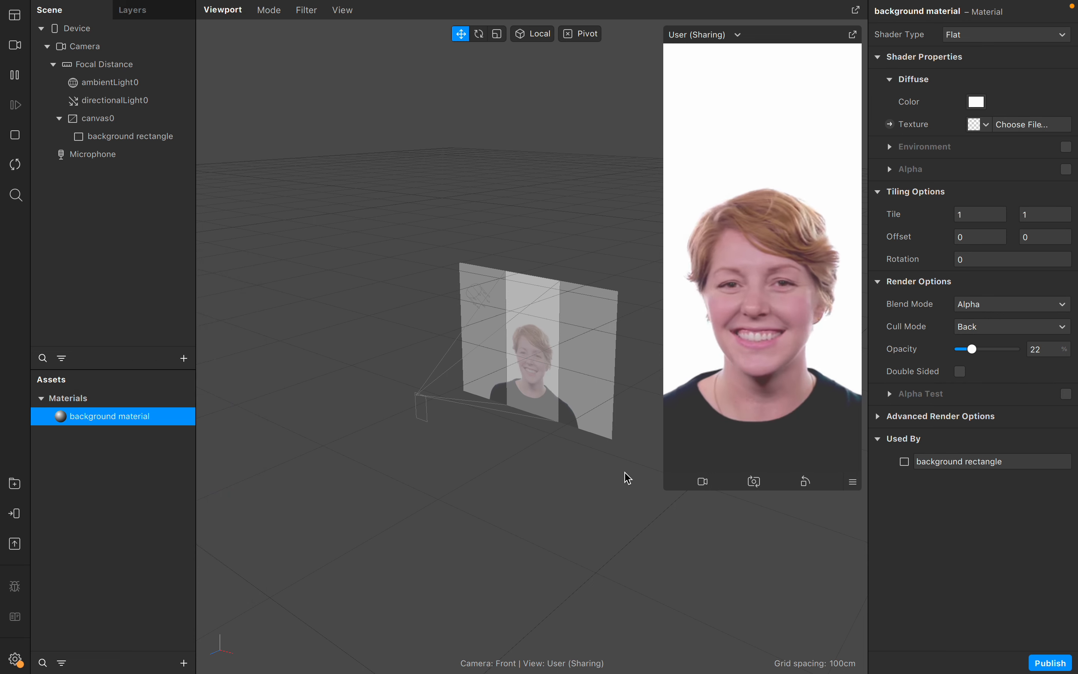
{"action": "left_click_drag", "start_coordinate": [973, 350], "coordinate": [1038, 354]}
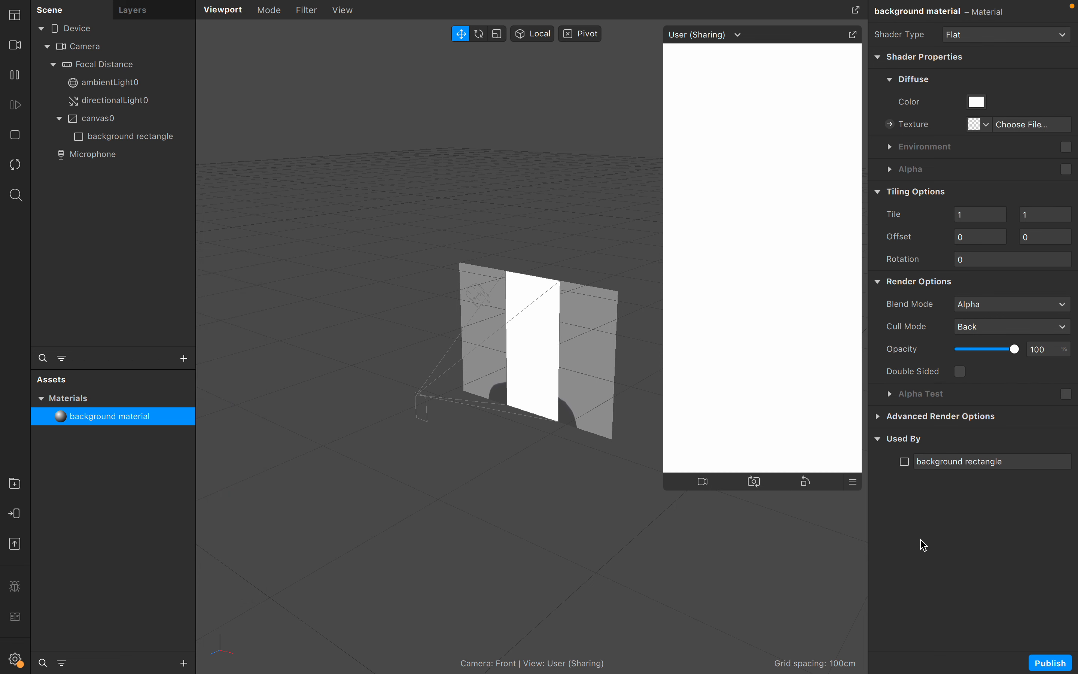
Step: Shrink the simulator preview, show the Patch Editor, and extend it to about half of the workspace height
{"action": "left_click_drag", "start_coordinate": [787, 489], "coordinate": [770, 421]}
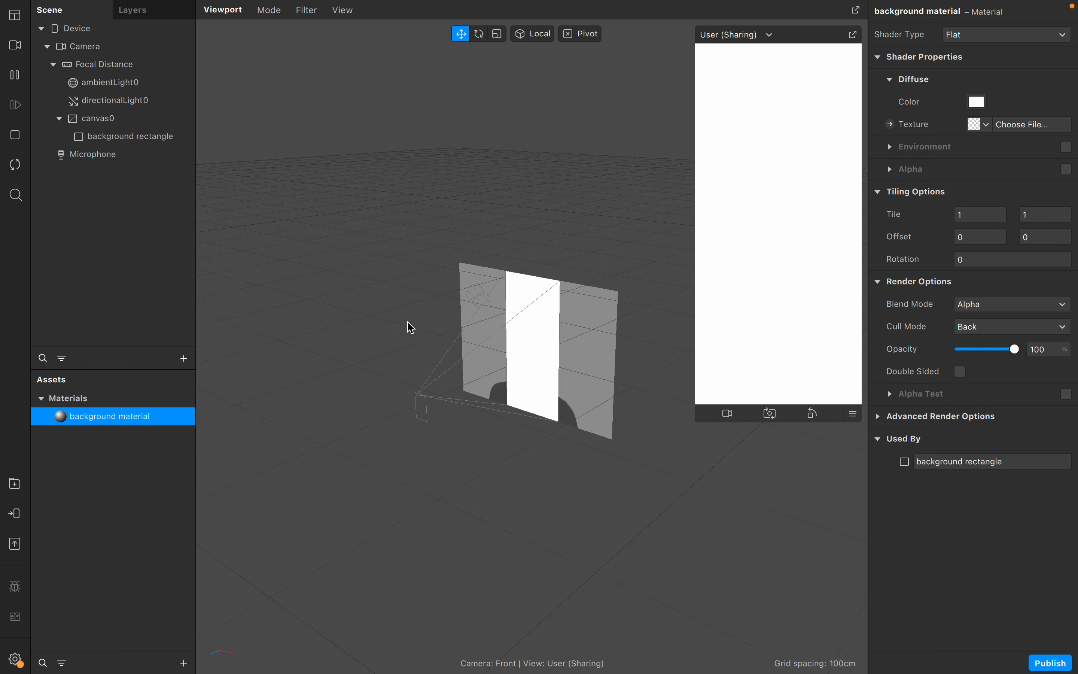
{"action": "left_click", "coordinate": [221, 9]}
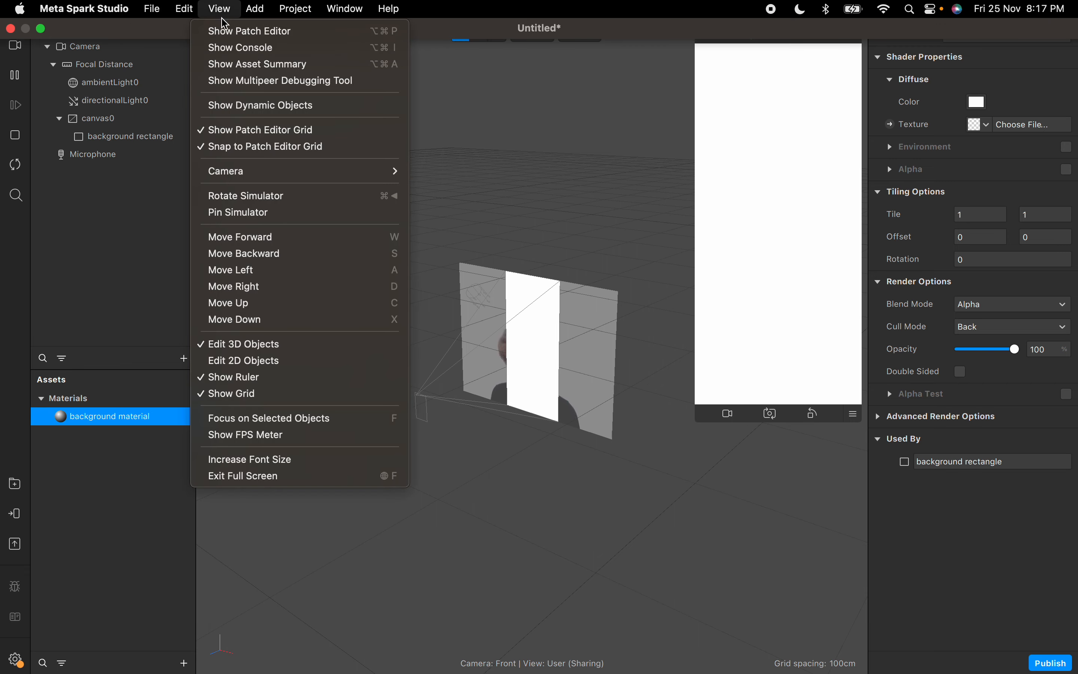
{"action": "left_click", "coordinate": [243, 31]}
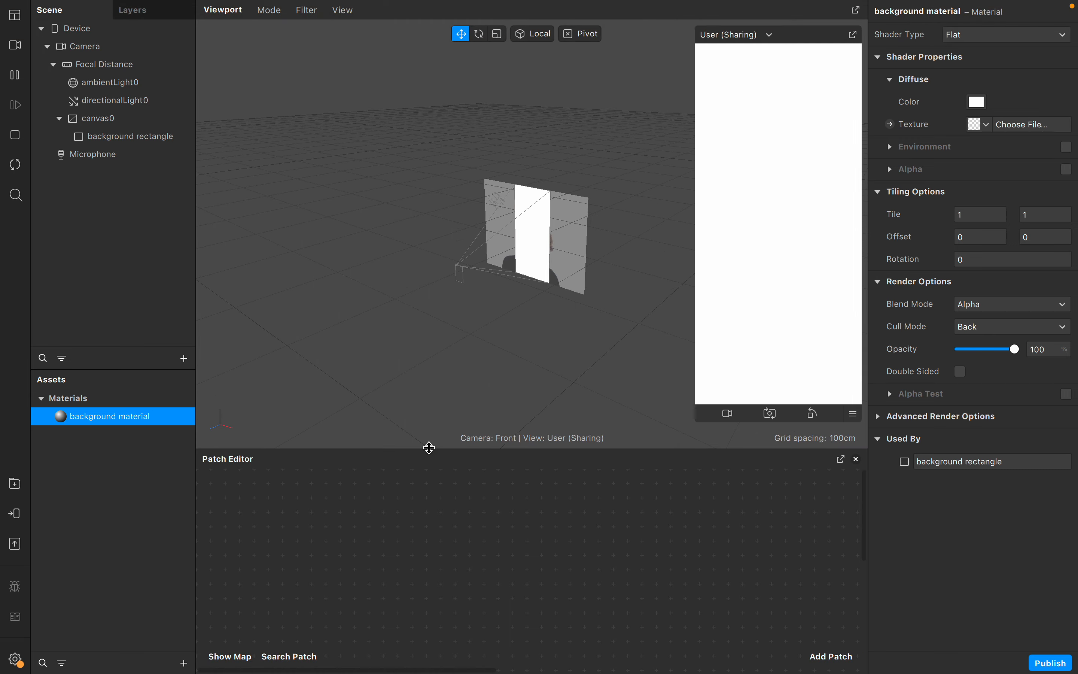
{"action": "left_click_drag", "start_coordinate": [428, 447], "coordinate": [437, 346]}
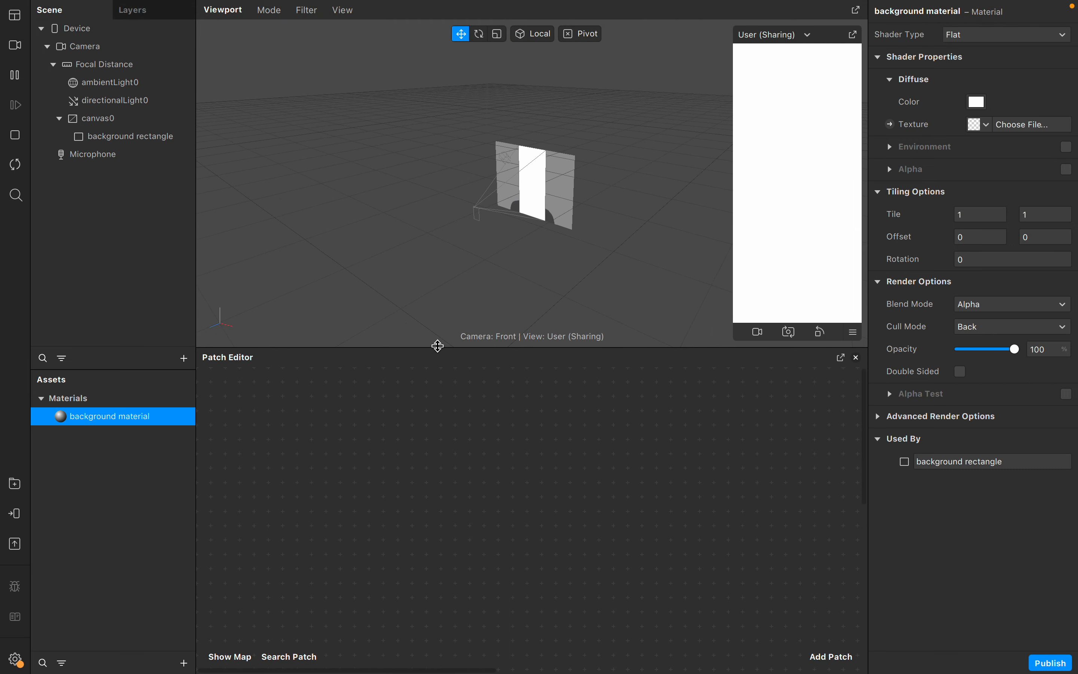
{"action": "mouse_move", "coordinate": [200, 5]}
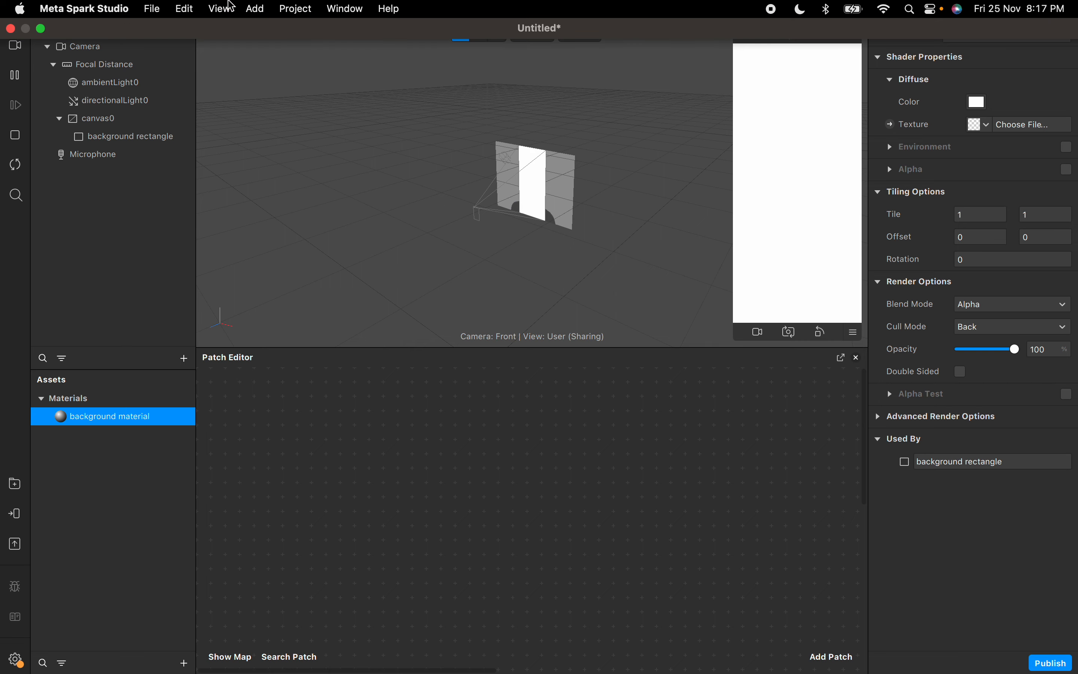
{"action": "left_click", "coordinate": [221, 9]}
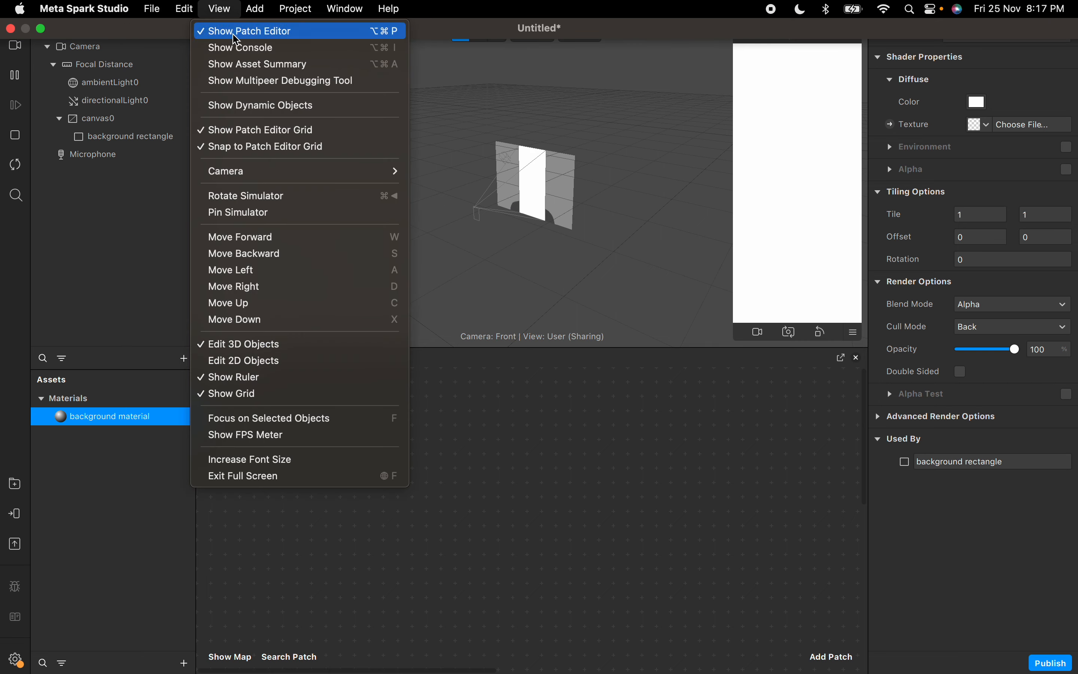
{"action": "left_click", "coordinate": [548, 385]}
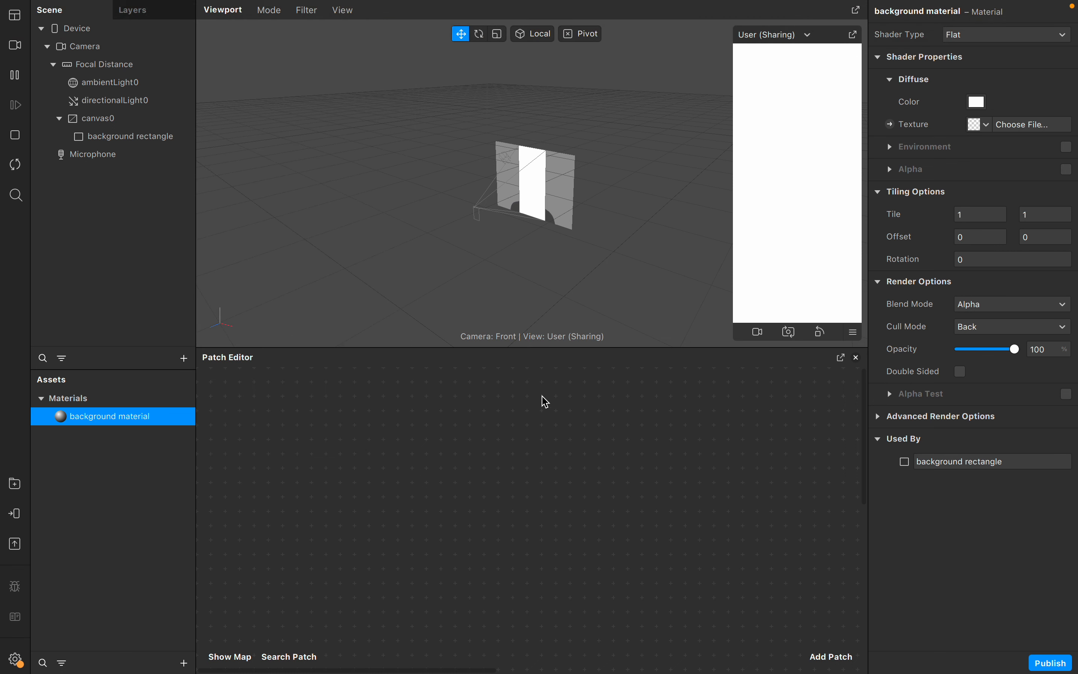
Step: Add a Gradient patch, place it near the upper-left of the patch graph, and keep its direction set to Horizontal
{"action": "double_click", "coordinate": [511, 458]}
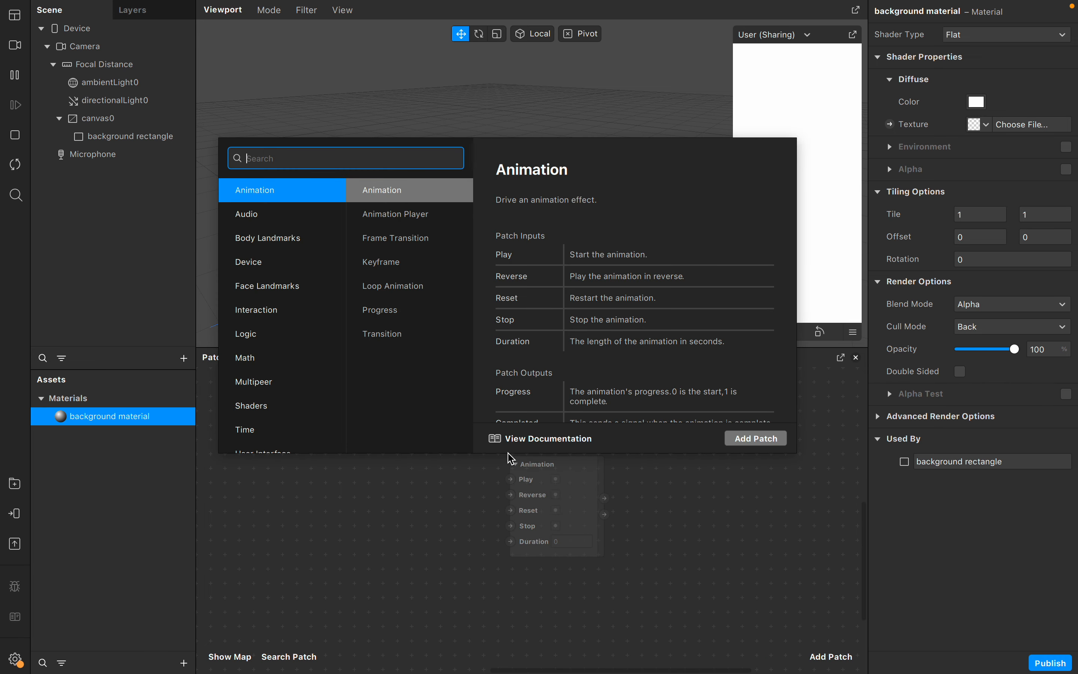
{"action": "type", "text": "gra"}
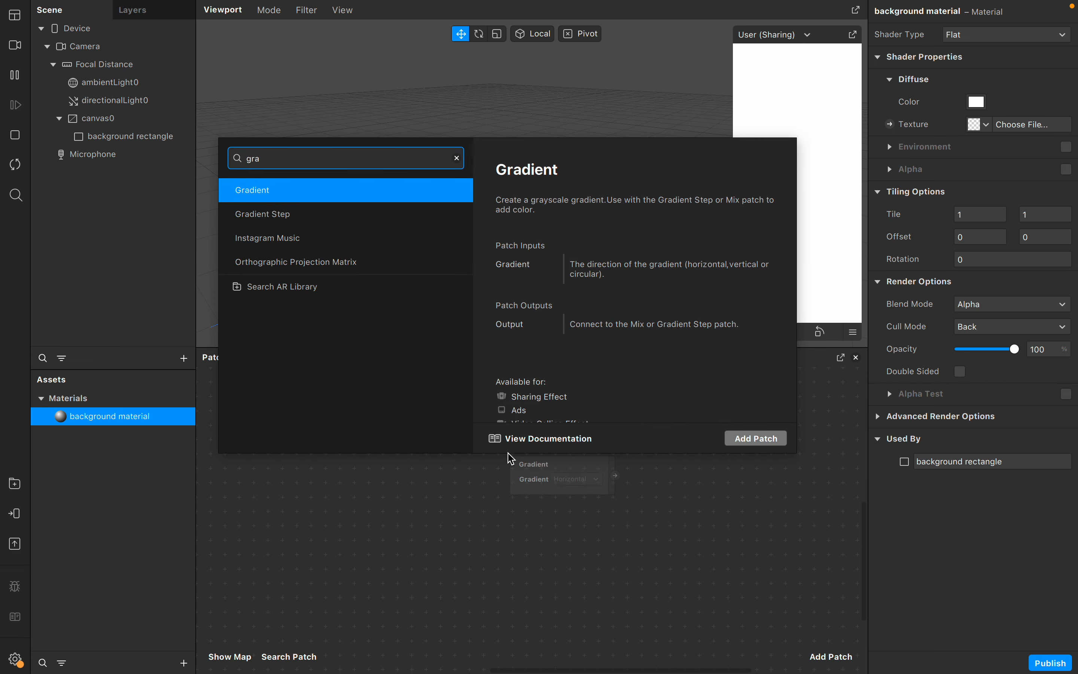
{"action": "left_click", "coordinate": [757, 439]}
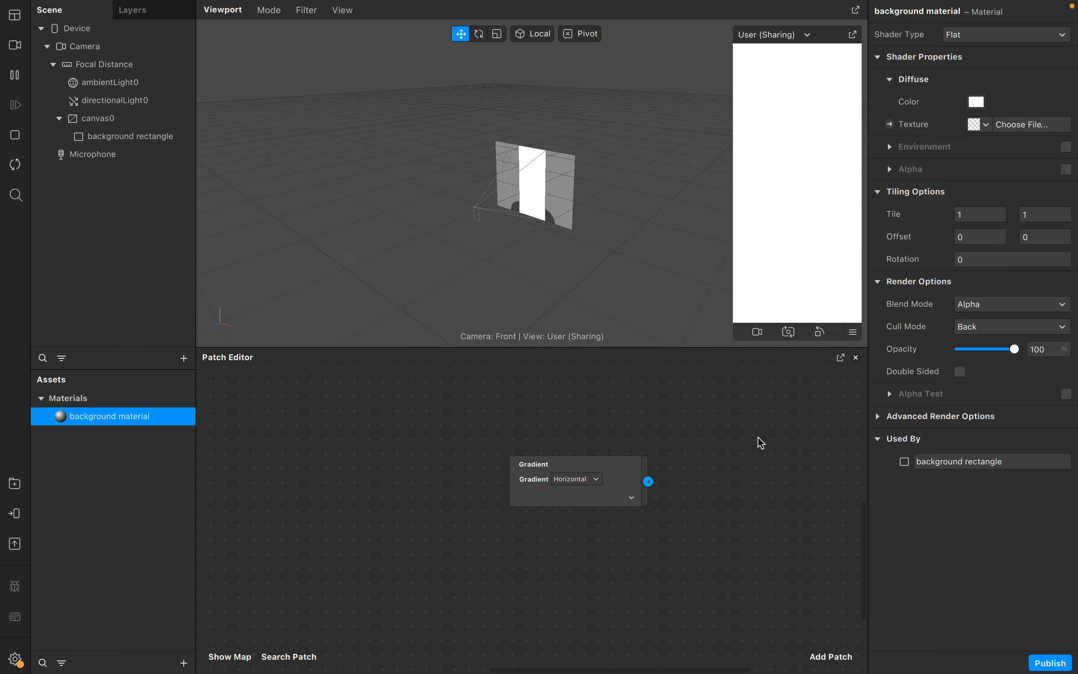
{"action": "left_click_drag", "start_coordinate": [583, 473], "coordinate": [313, 424]}
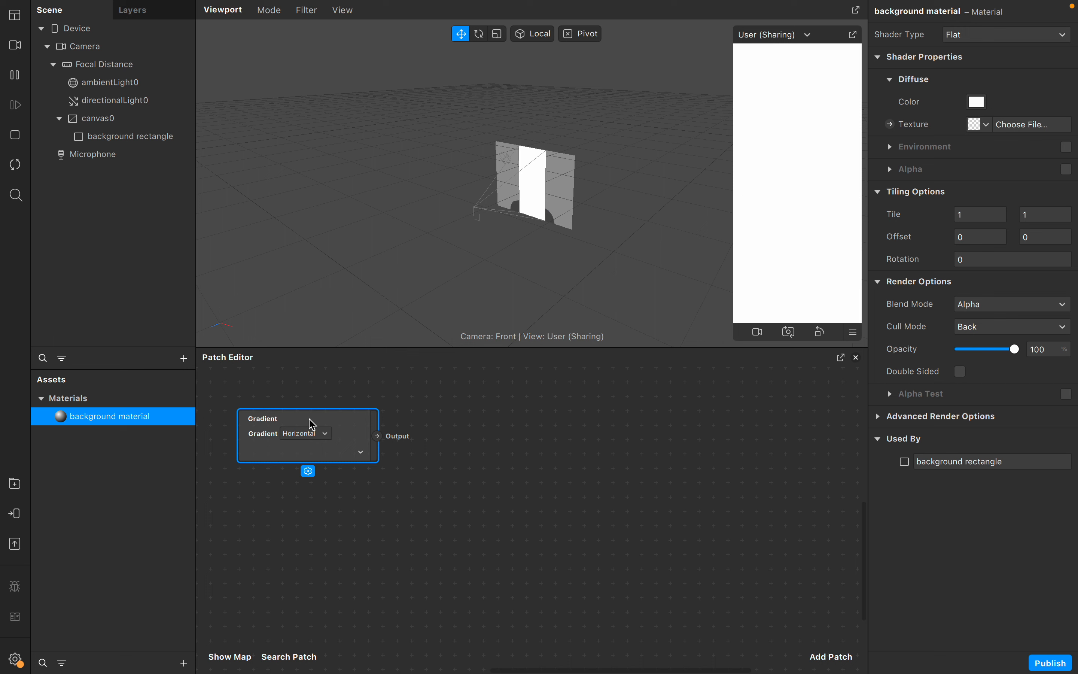
{"action": "left_click", "coordinate": [321, 435]}
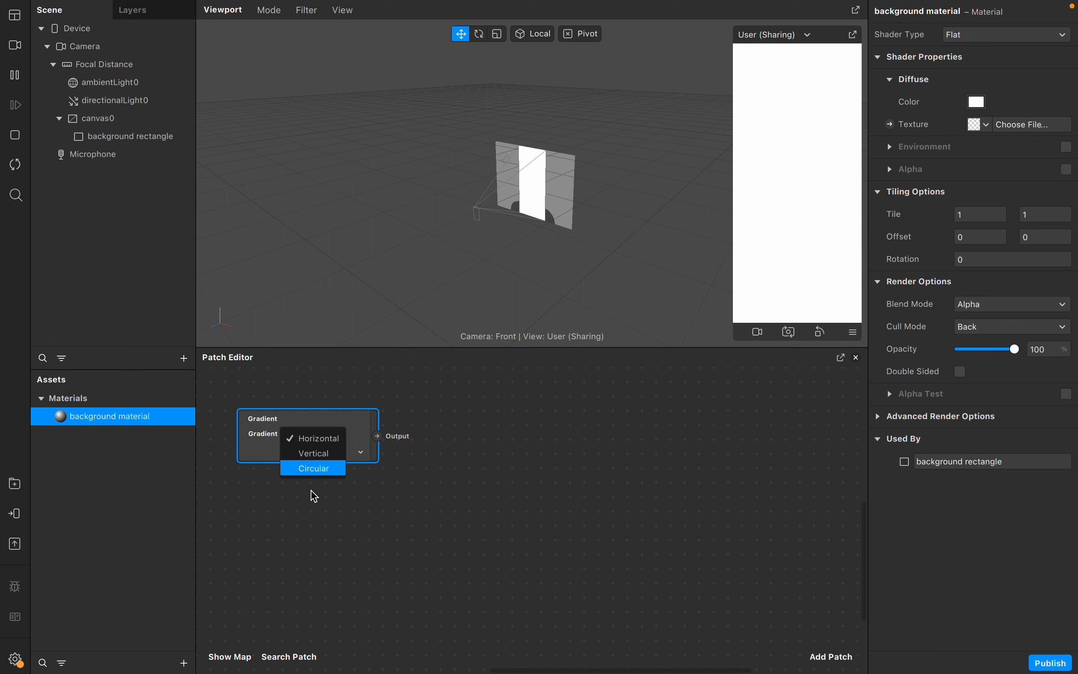
{"action": "left_click", "coordinate": [364, 421]}
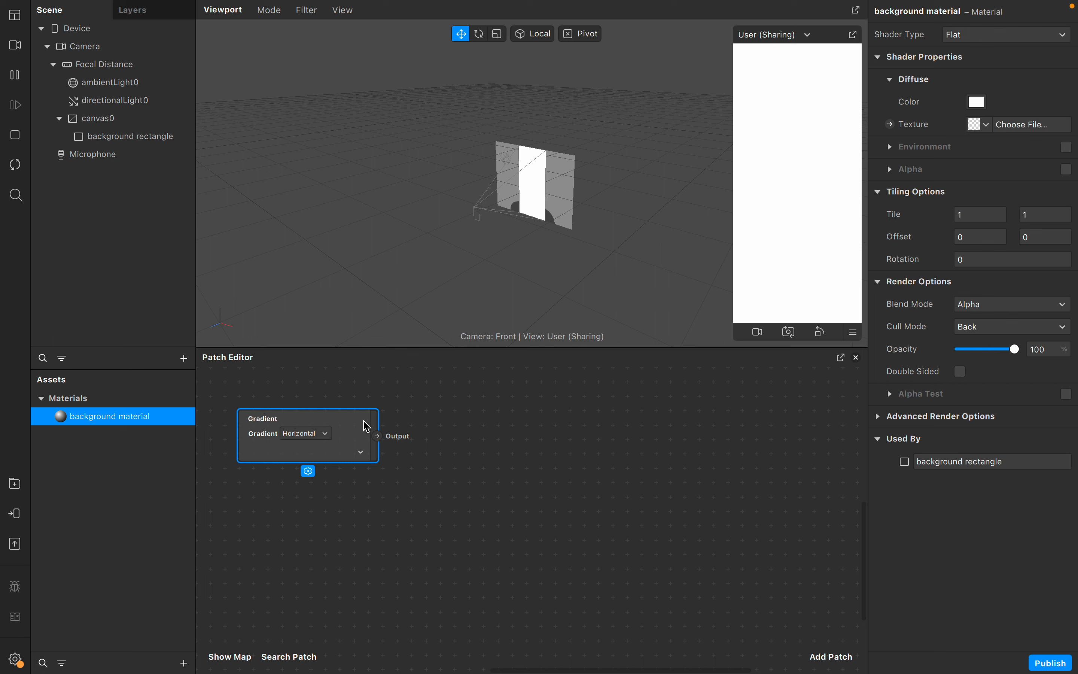
Step: Add a Mix patch and place it to the right of the Gradient patch
{"action": "double_click", "coordinate": [557, 457]}
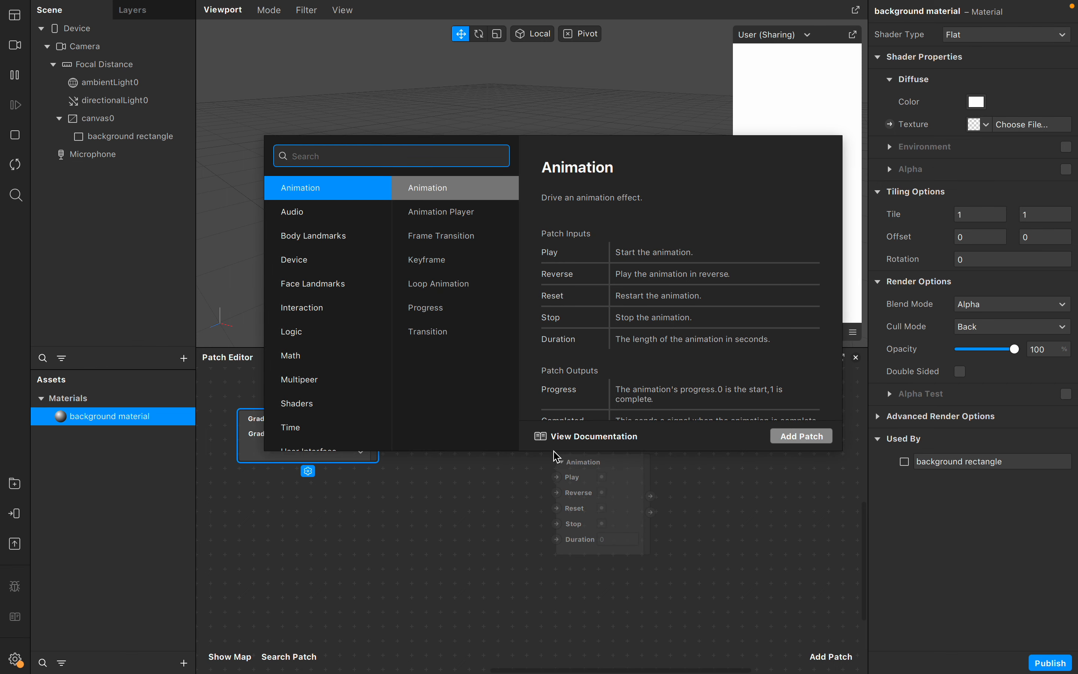
{"action": "type", "text": "mix"}
{"action": "key", "text": "Return"}
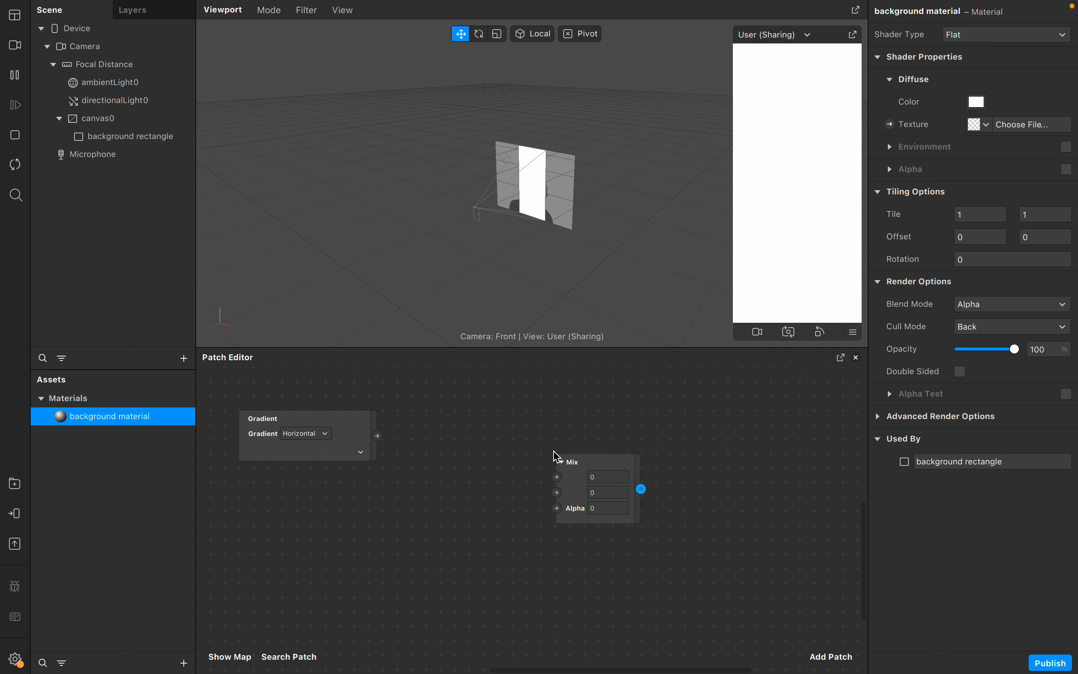
{"action": "left_click", "coordinate": [575, 480]}
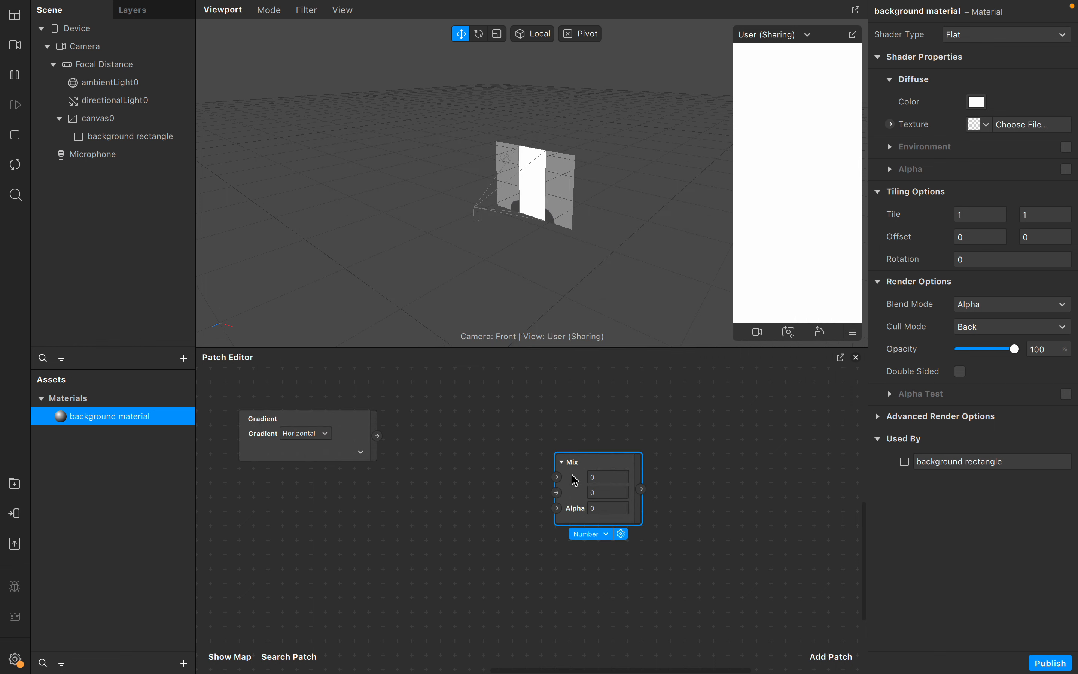
{"action": "left_click_drag", "start_coordinate": [574, 479], "coordinate": [480, 421]}
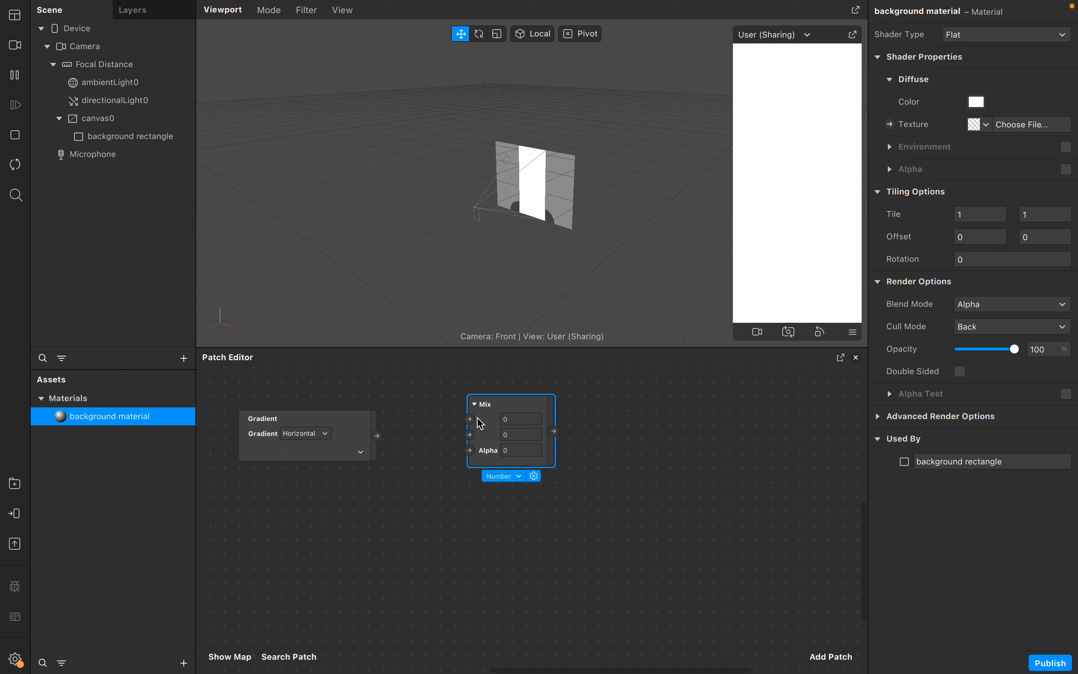
Step: Set the Mix patch's value type to Color and line the patch up with the Gradient patch
{"action": "left_click", "coordinate": [512, 479]}
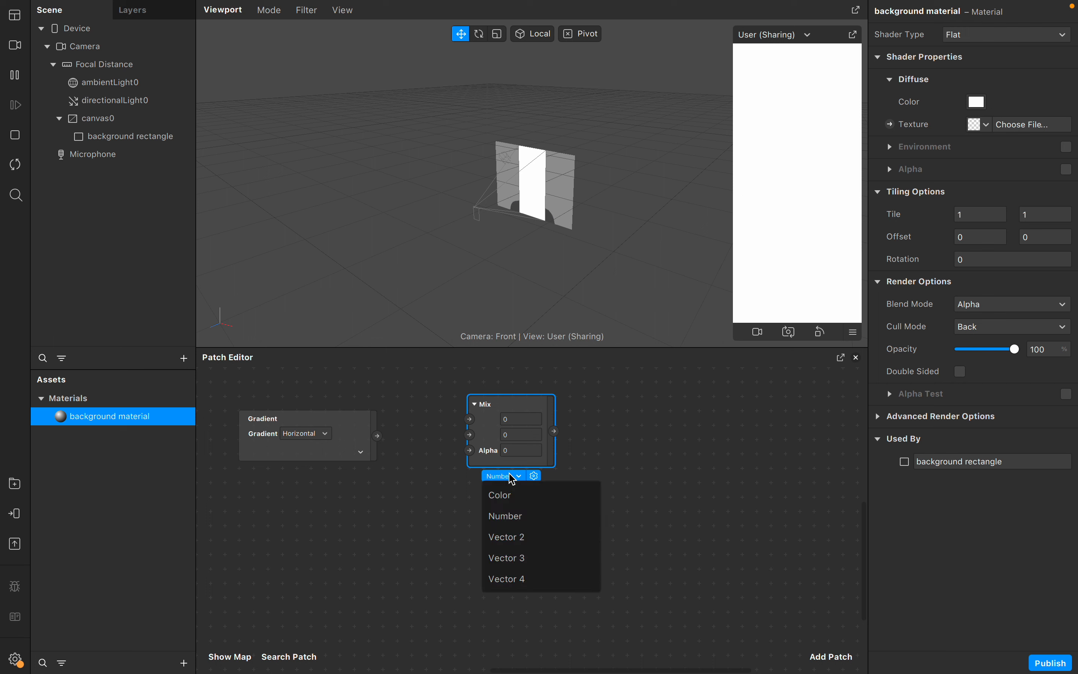
{"action": "left_click", "coordinate": [513, 501]}
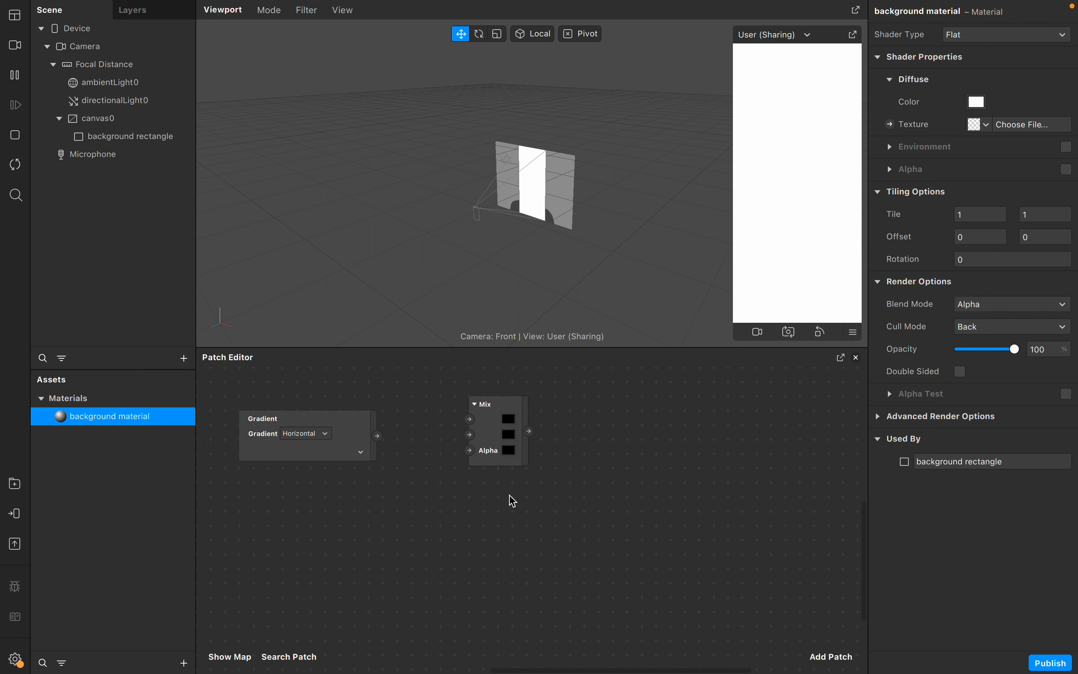
{"action": "left_click", "coordinate": [491, 444]}
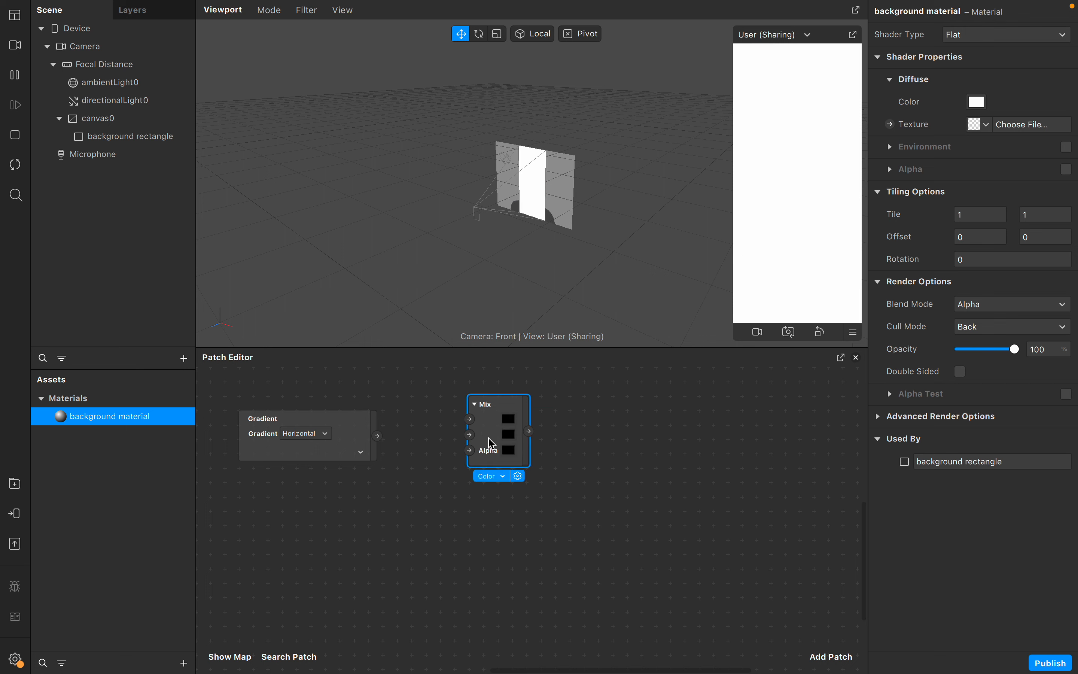
{"action": "left_click_drag", "start_coordinate": [490, 441], "coordinate": [471, 455]}
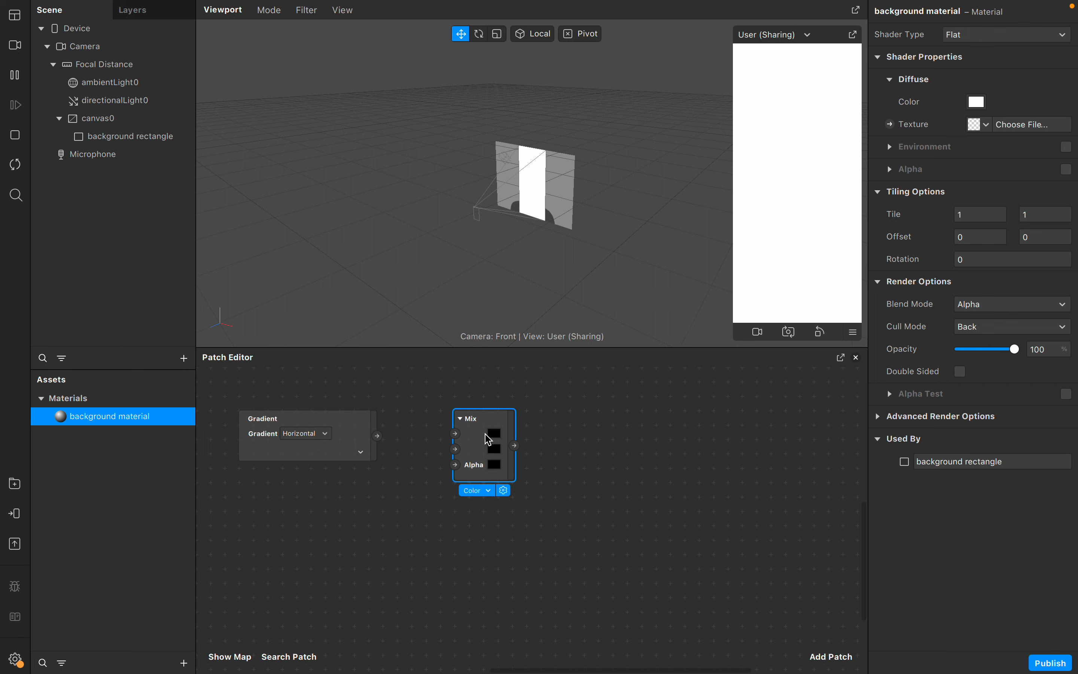
Step: Set the Mix patch's first color to Maraschino red and its second color to Blueberry blue
{"action": "left_click", "coordinate": [496, 438]}
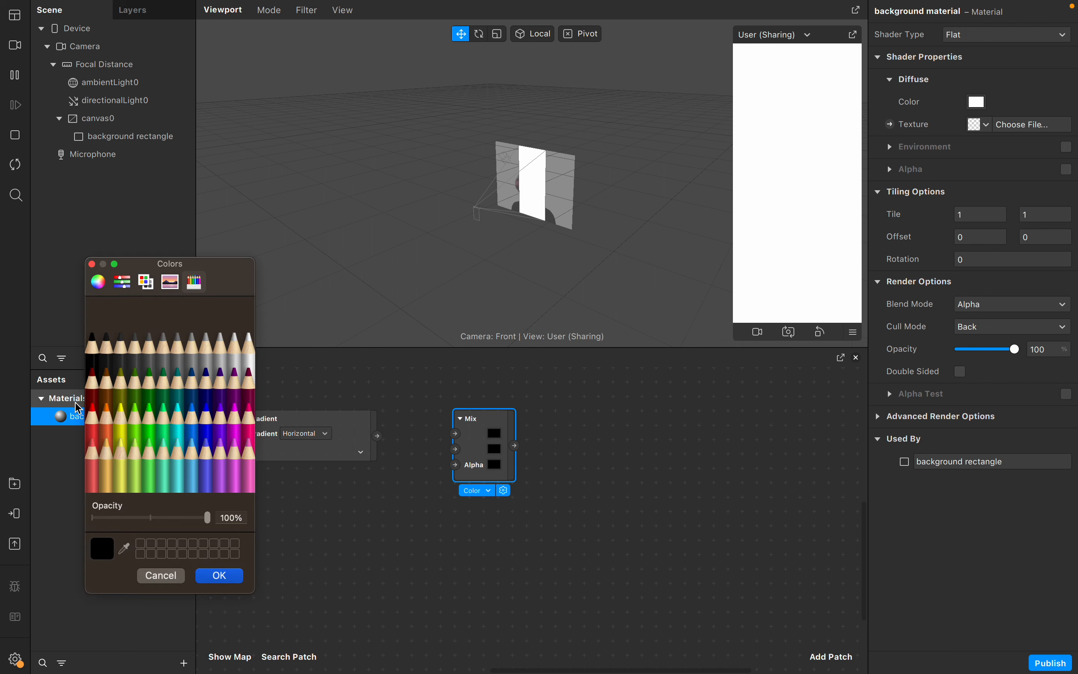
{"action": "left_click", "coordinate": [95, 426]}
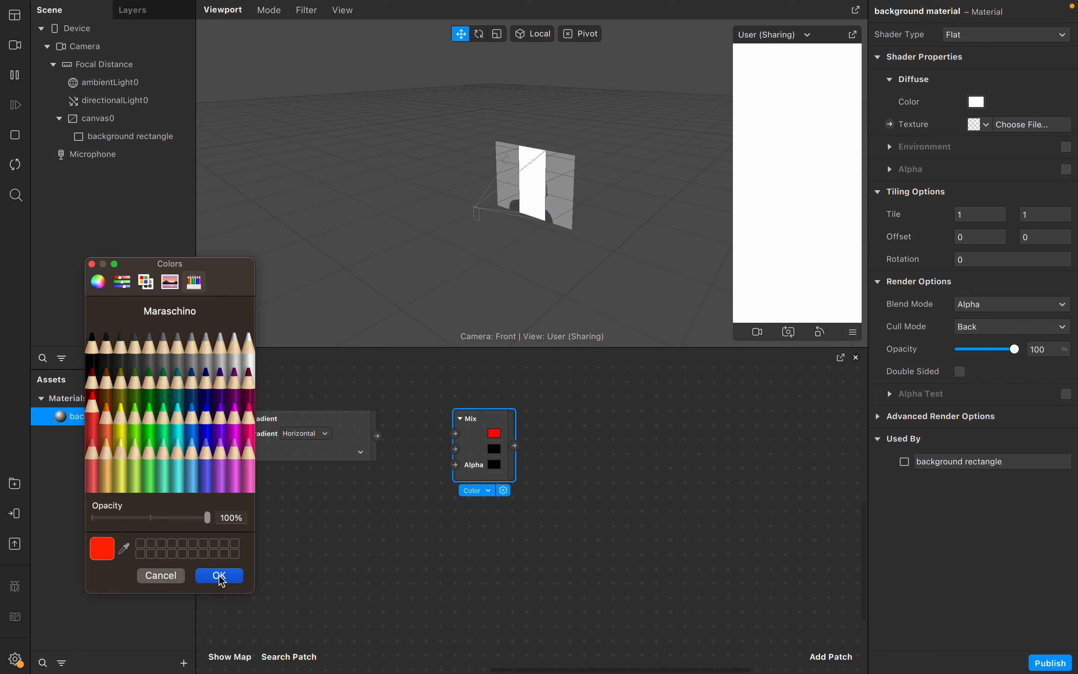
{"action": "left_click", "coordinate": [220, 576]}
{"action": "left_click", "coordinate": [496, 450]}
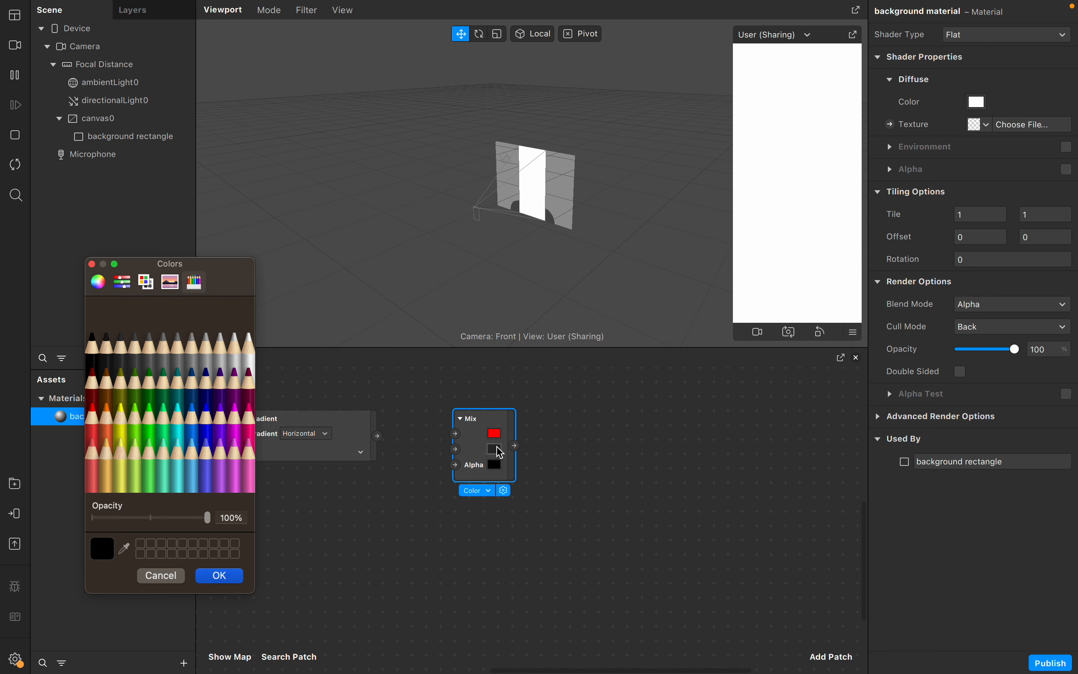
{"action": "left_click", "coordinate": [207, 423]}
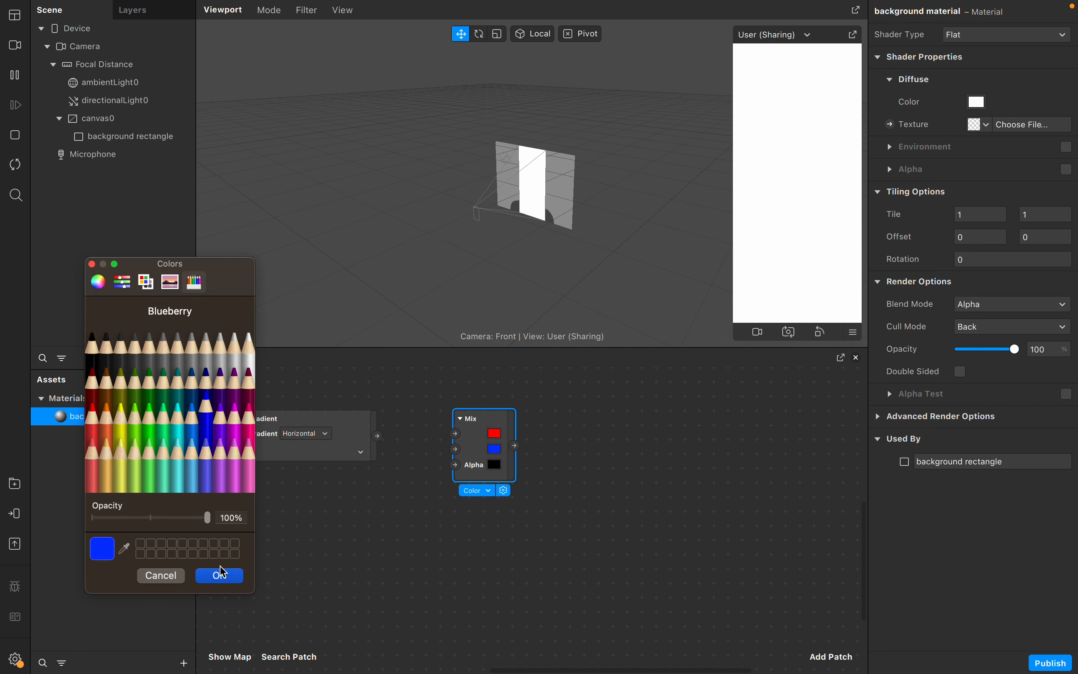
{"action": "left_click", "coordinate": [221, 575]}
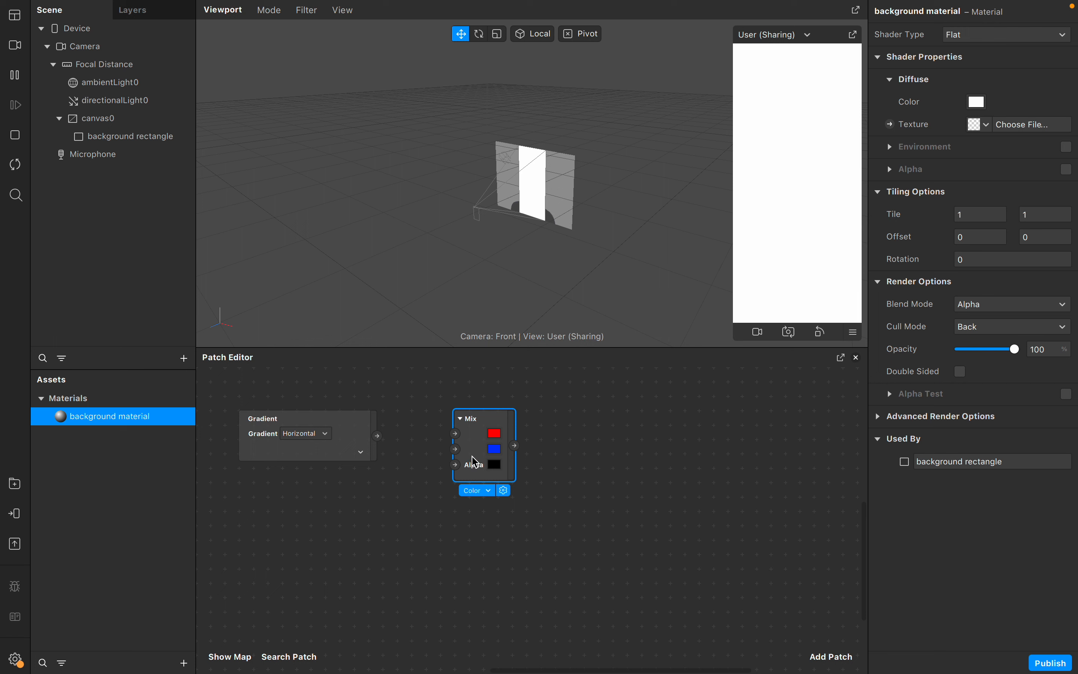
Step: Connect the Gradient patch's output to the Mix patch's Alpha input
{"action": "left_click", "coordinate": [361, 439]}
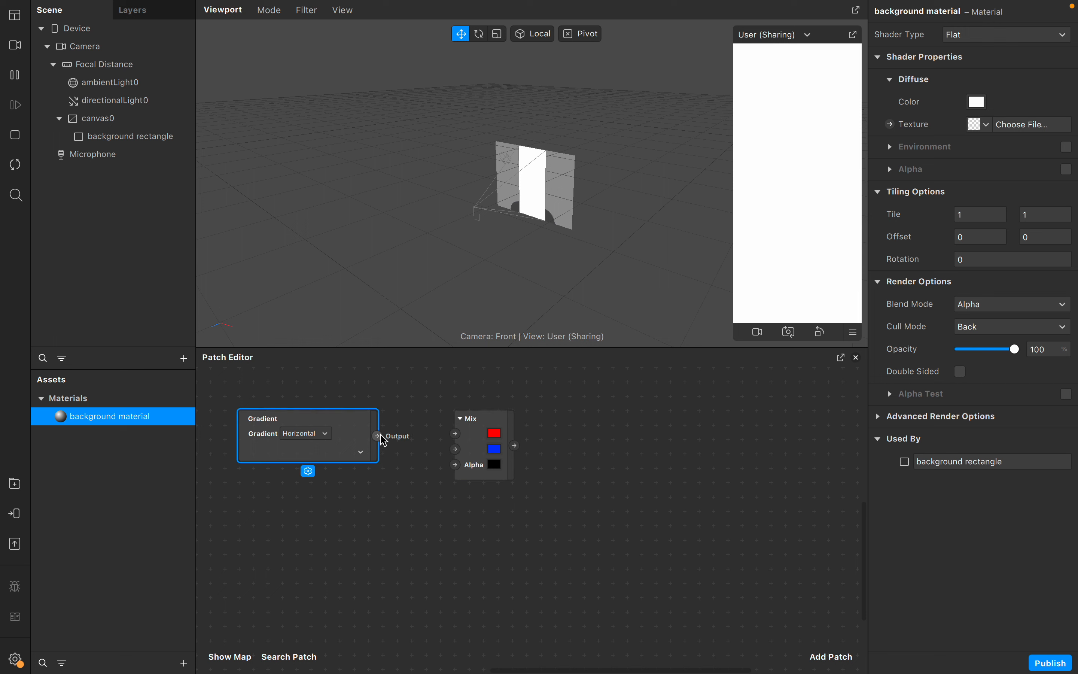
{"action": "left_click_drag", "start_coordinate": [382, 437], "coordinate": [456, 468]}
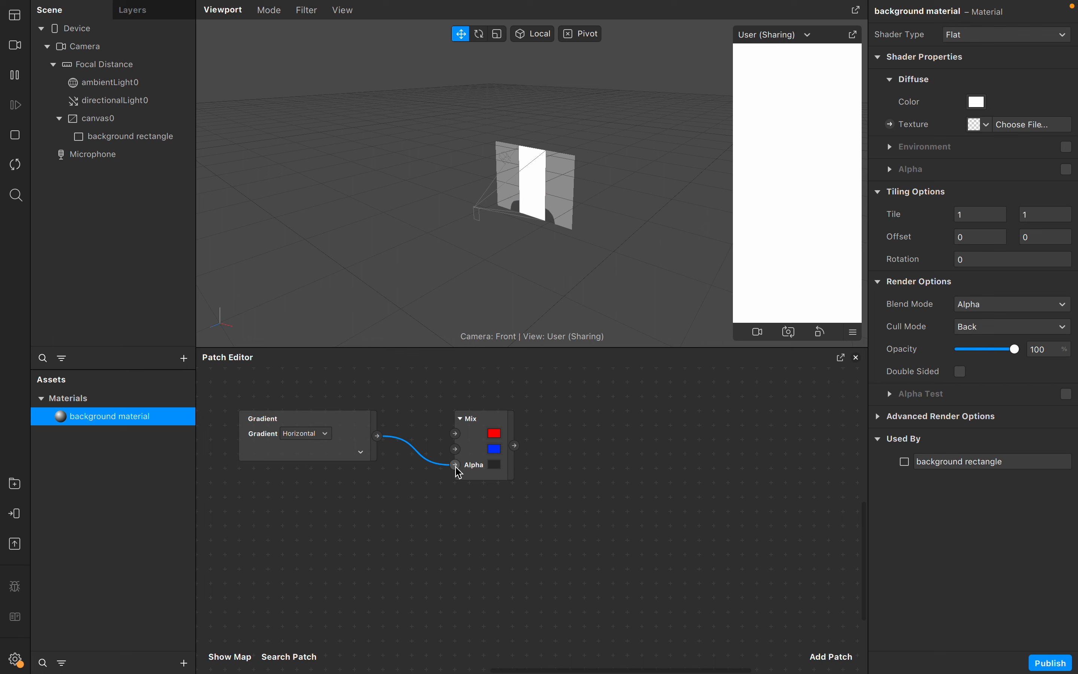
{"action": "left_click", "coordinate": [477, 445]}
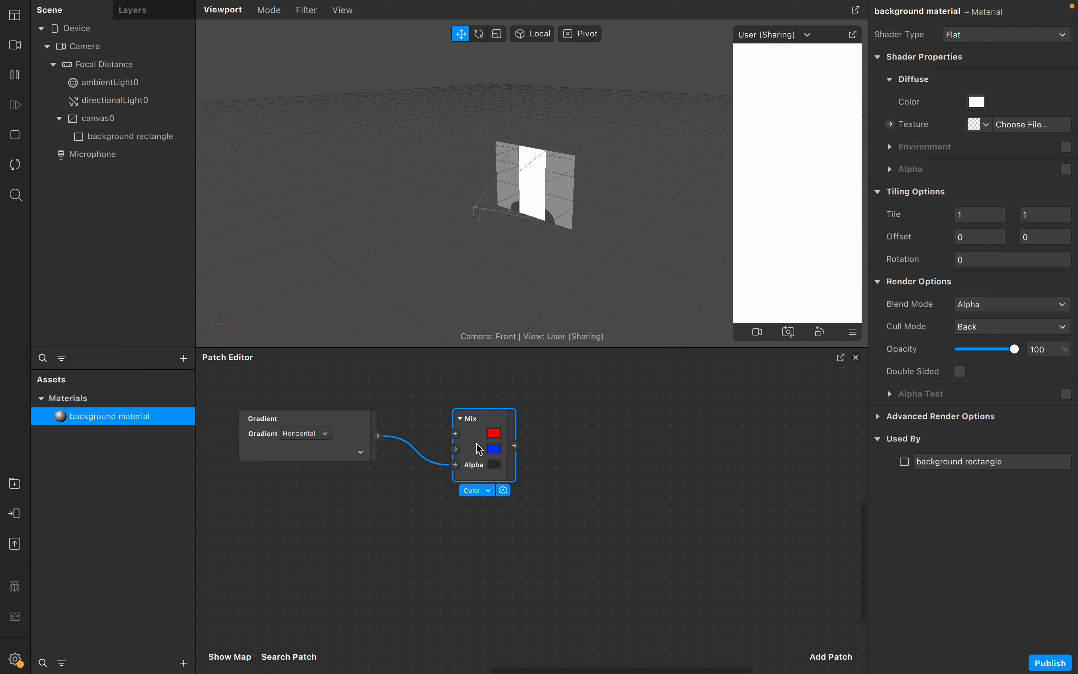
Step: Create a patch for the background material's diffuse texture and place it to the right of the Mix patch
{"action": "double_click", "coordinate": [109, 419]}
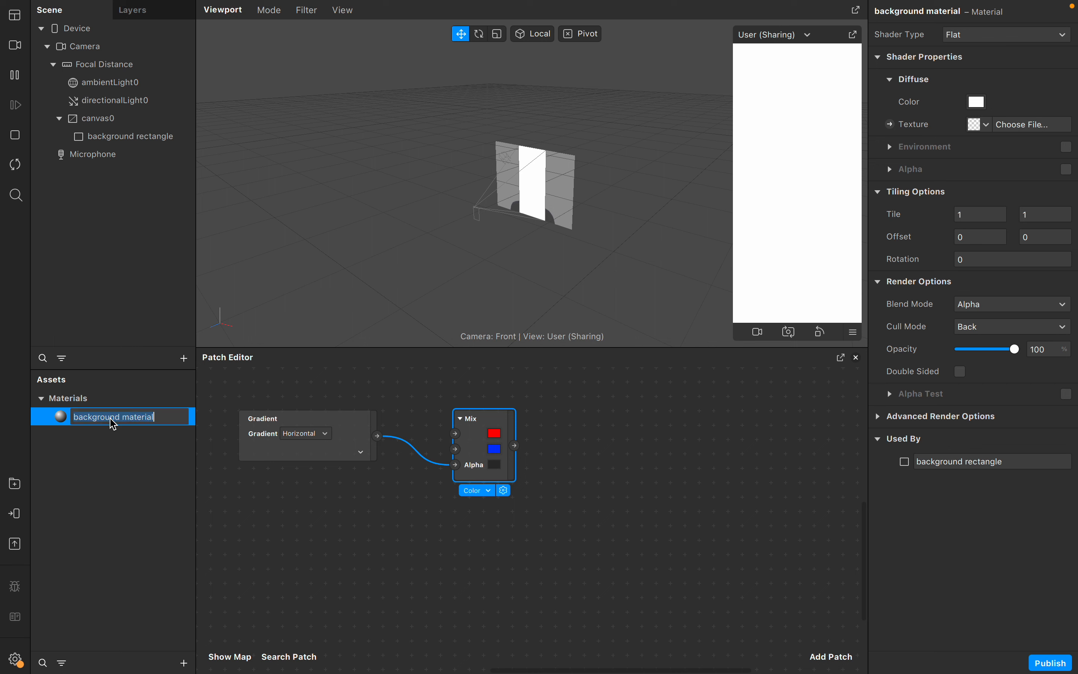
{"action": "left_click", "coordinate": [116, 437]}
{"action": "left_click", "coordinate": [131, 422]}
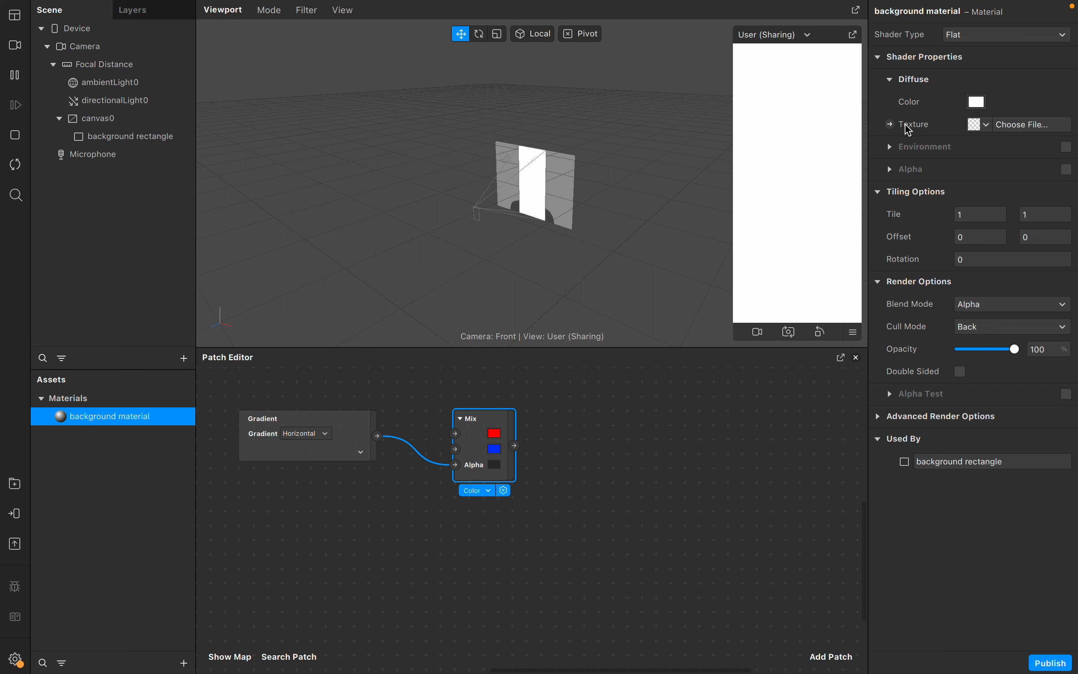
{"action": "left_click", "coordinate": [890, 125]}
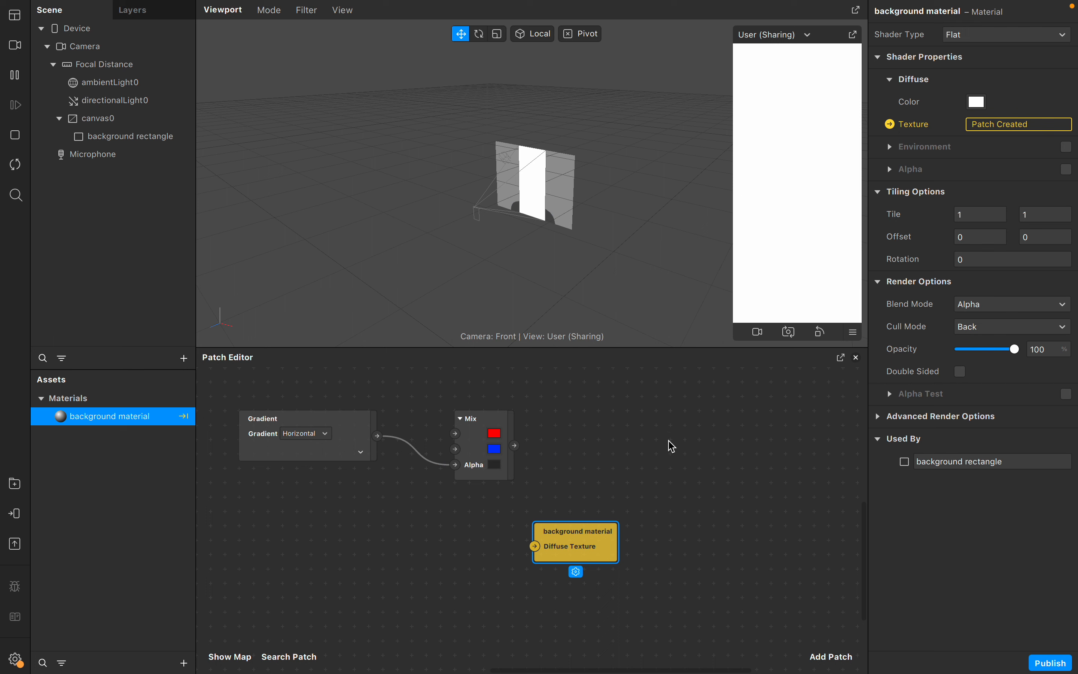
{"action": "left_click_drag", "start_coordinate": [584, 527], "coordinate": [677, 458]}
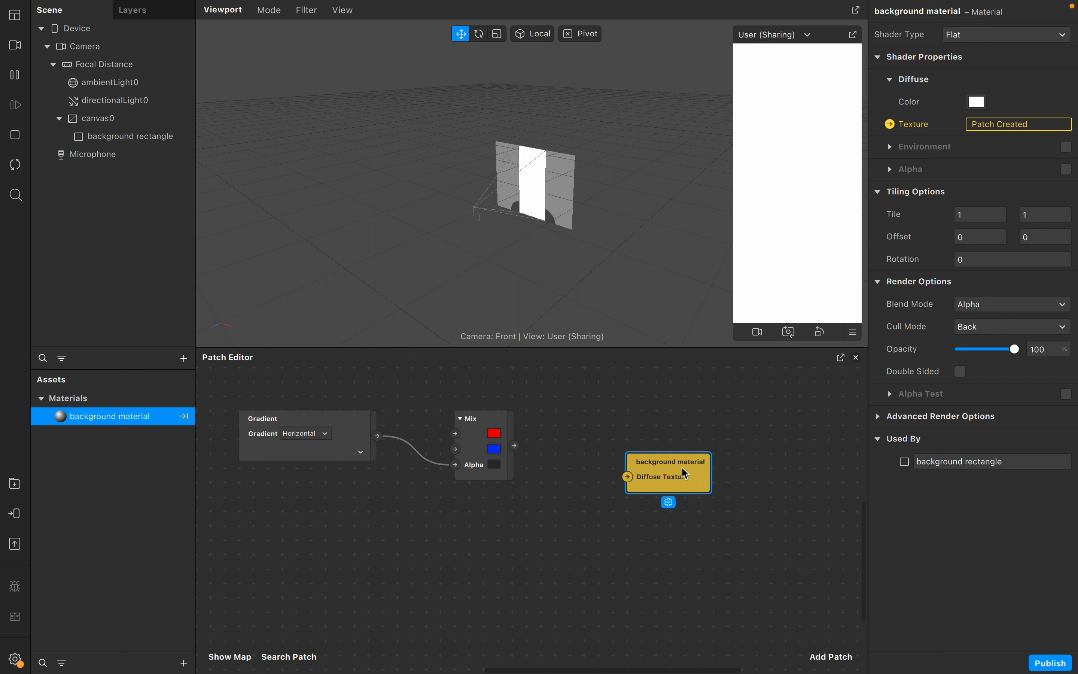
{"action": "left_click_drag", "start_coordinate": [682, 467], "coordinate": [682, 453]}
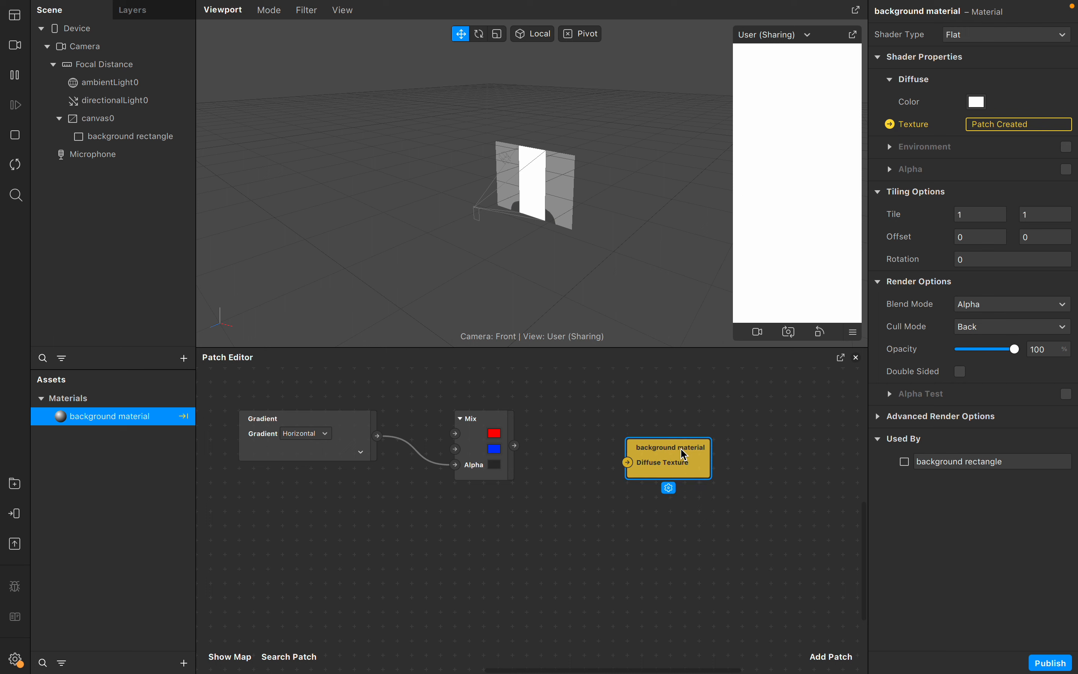
Step: Connect the Mix patch's output to the background material's Diffuse Texture input
{"action": "left_click", "coordinate": [476, 453]}
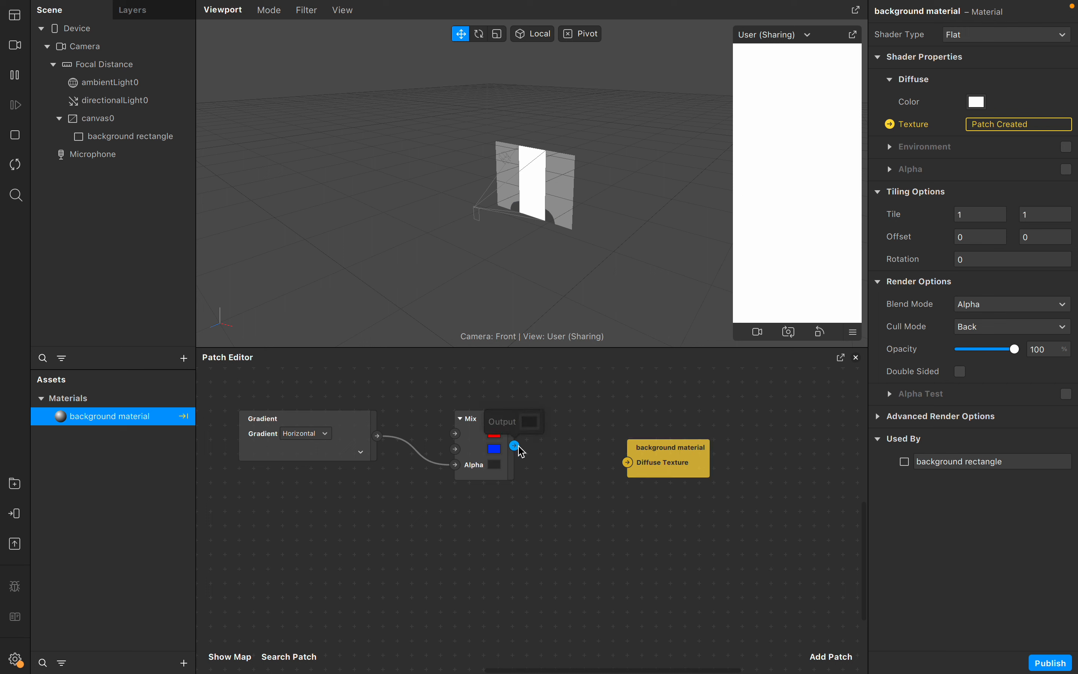
{"action": "left_click", "coordinate": [501, 452]}
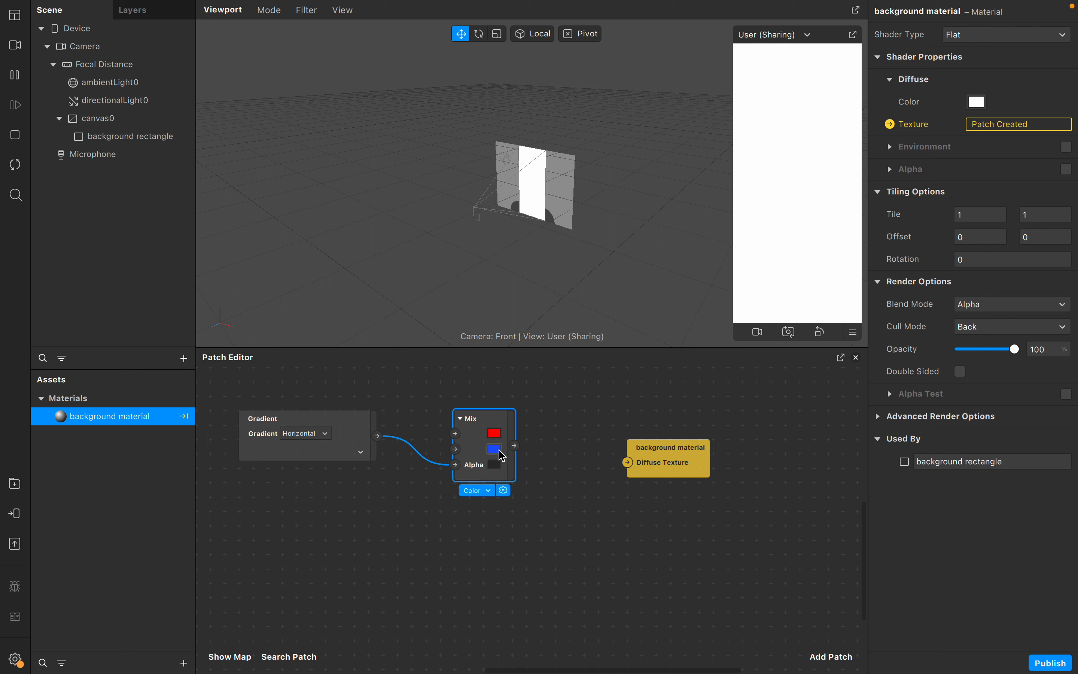
{"action": "left_click_drag", "start_coordinate": [515, 446], "coordinate": [627, 466]}
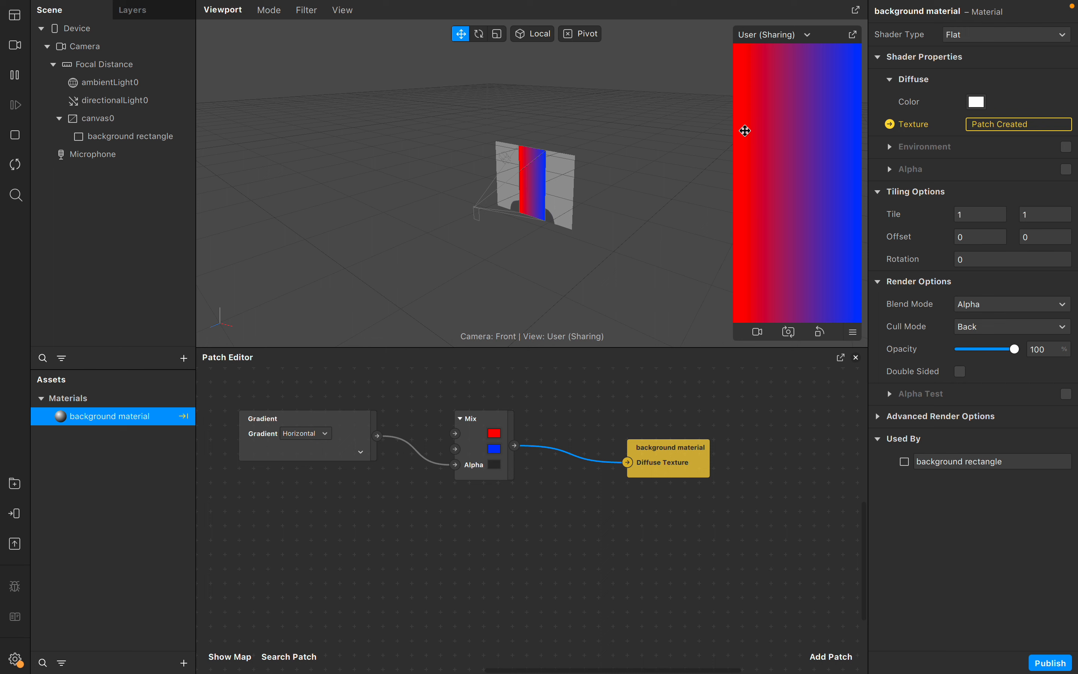
Step: Set the Gradient patch's direction to Vertical
{"action": "left_click", "coordinate": [313, 435]}
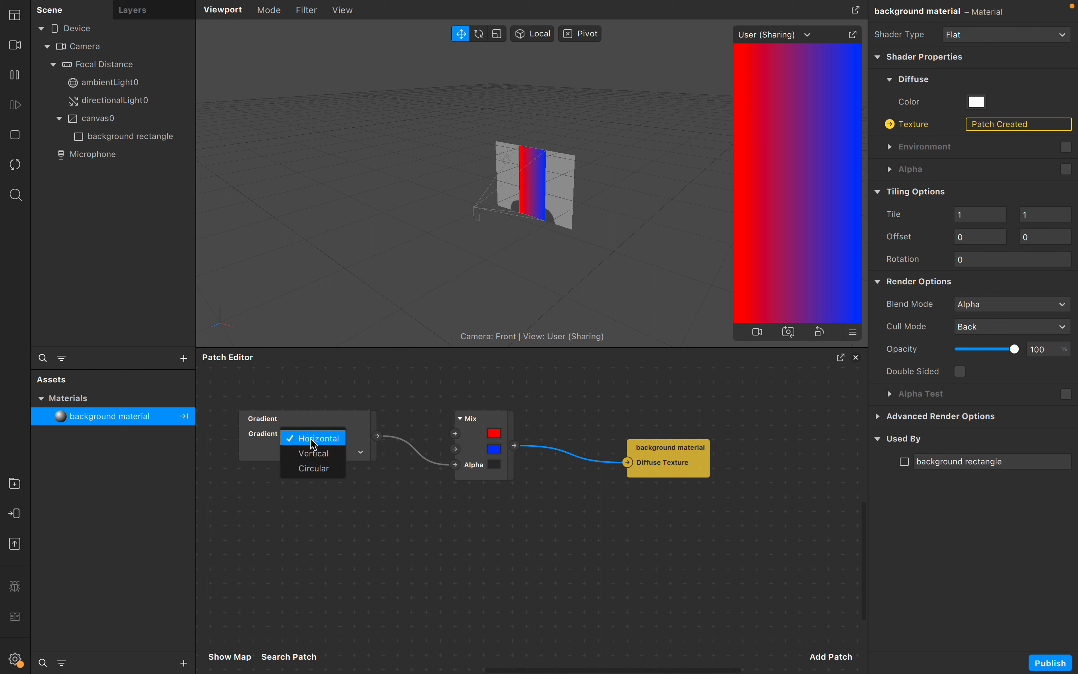
{"action": "left_click", "coordinate": [322, 455]}
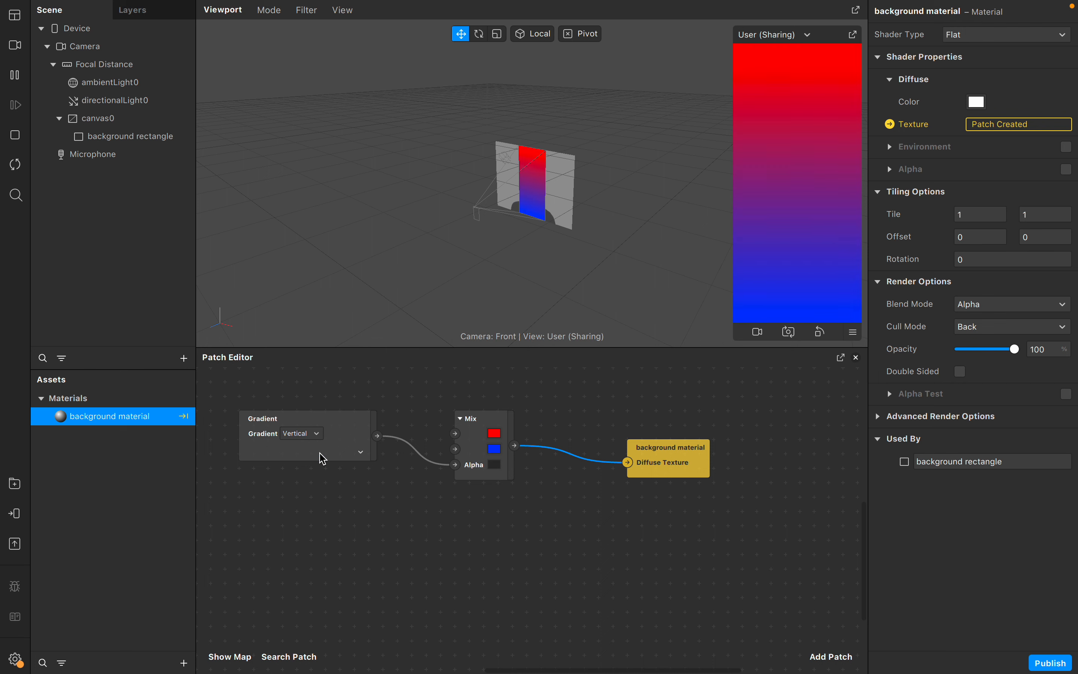
Step: Try the Circular direction on the Gradient patch, and set it to Horizontal instead
{"action": "left_click", "coordinate": [319, 436]}
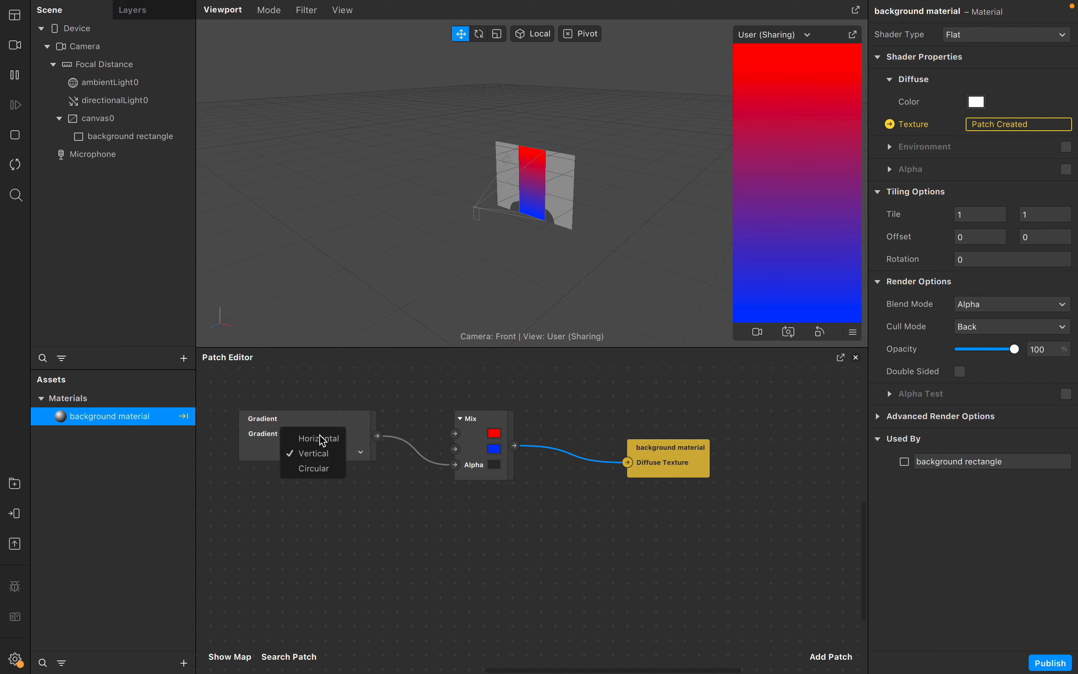
{"action": "left_click", "coordinate": [317, 469]}
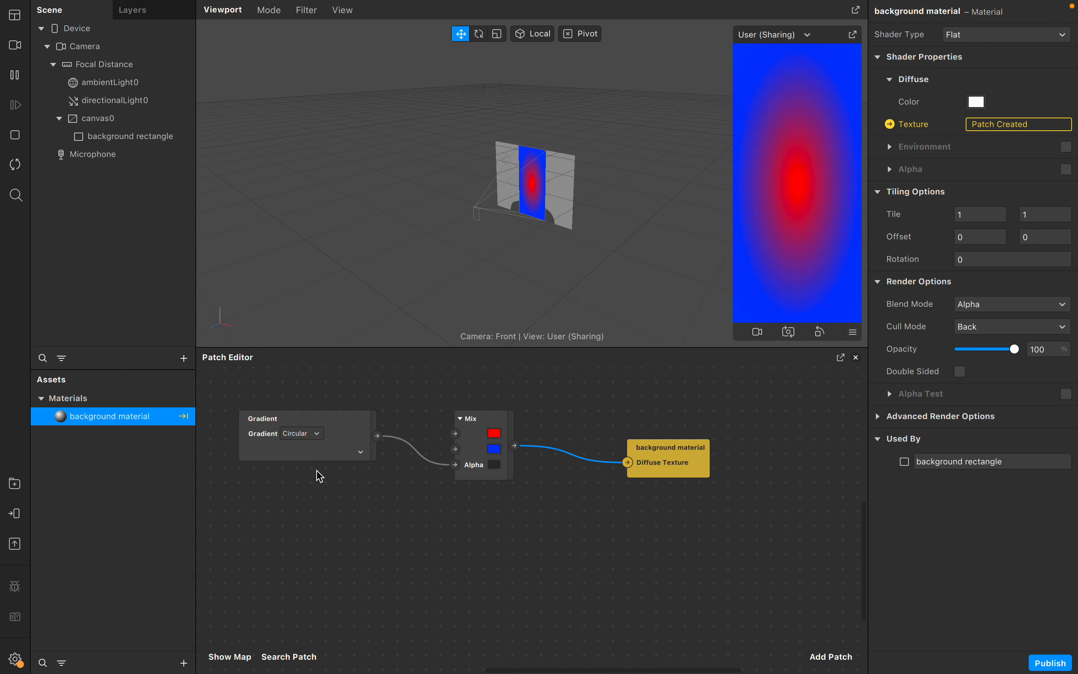
{"action": "left_click", "coordinate": [321, 437]}
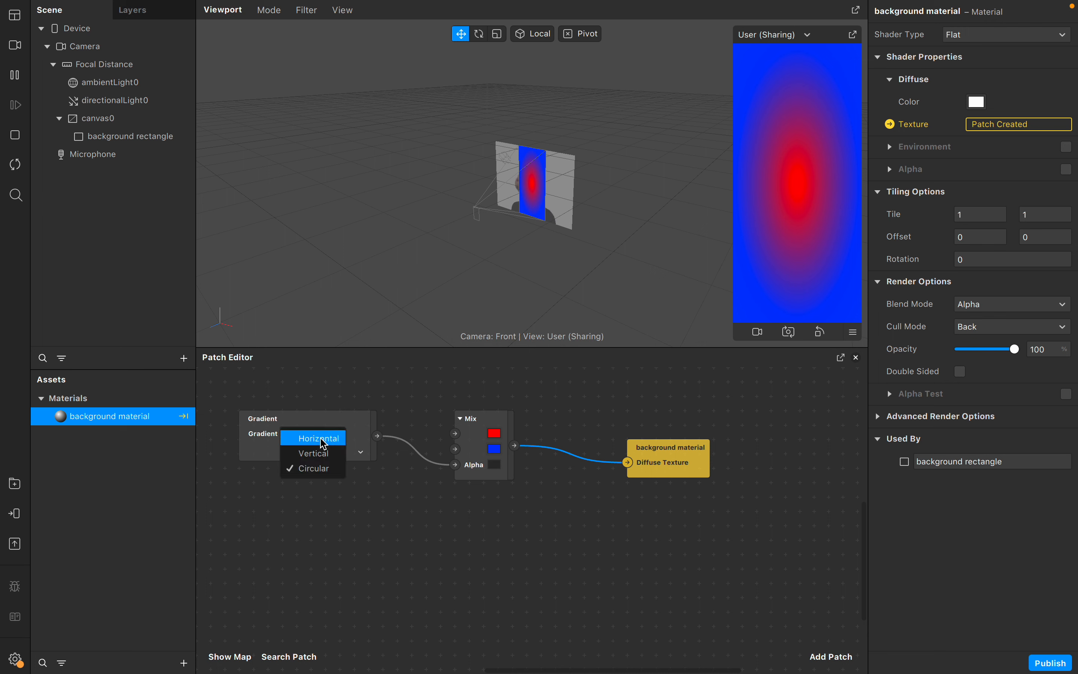
{"action": "left_click", "coordinate": [323, 441]}
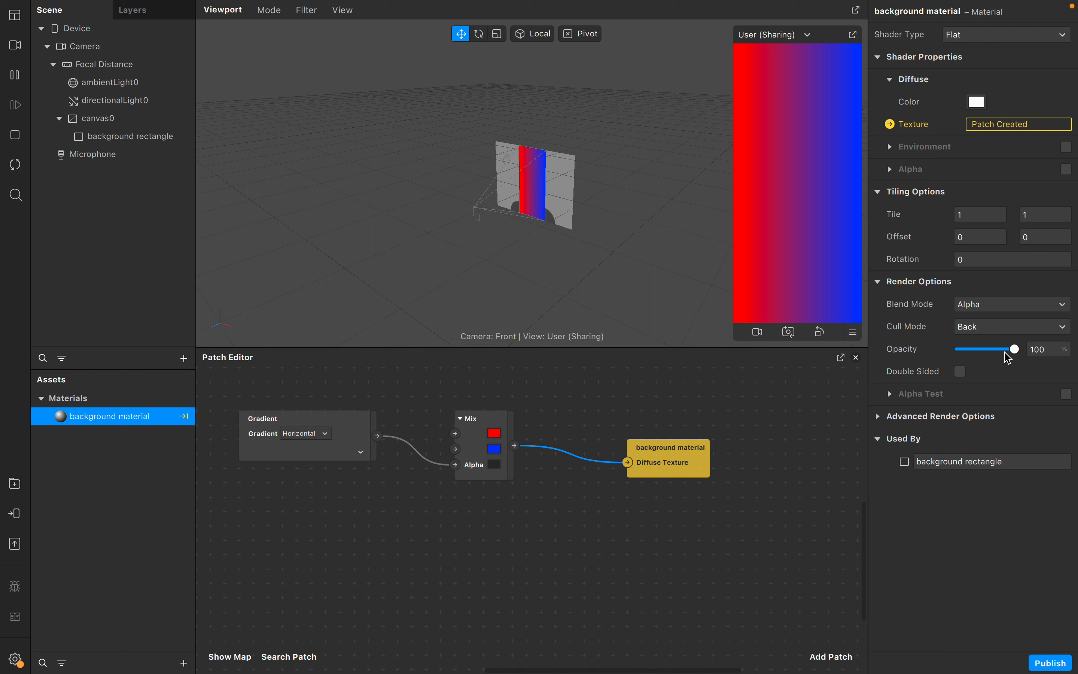
Step: Lower the background material's opacity to 0%, and raise it to 27% to preview a subtle tint over the face
{"action": "left_click_drag", "start_coordinate": [1015, 350], "coordinate": [958, 352]}
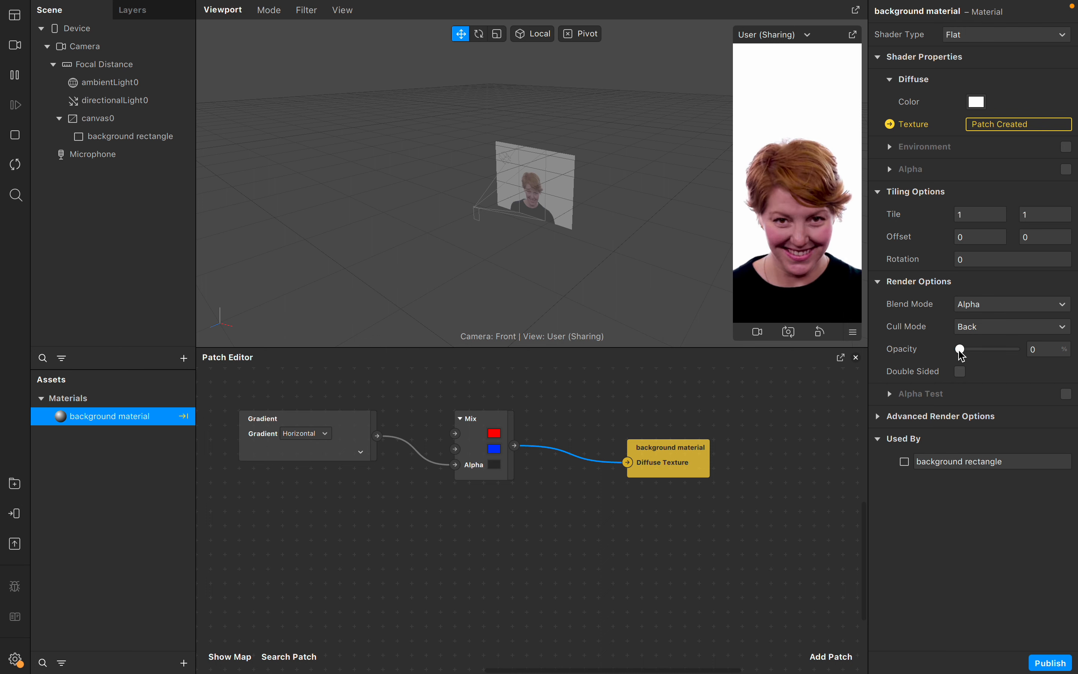
{"action": "left_click_drag", "start_coordinate": [961, 354], "coordinate": [978, 355]}
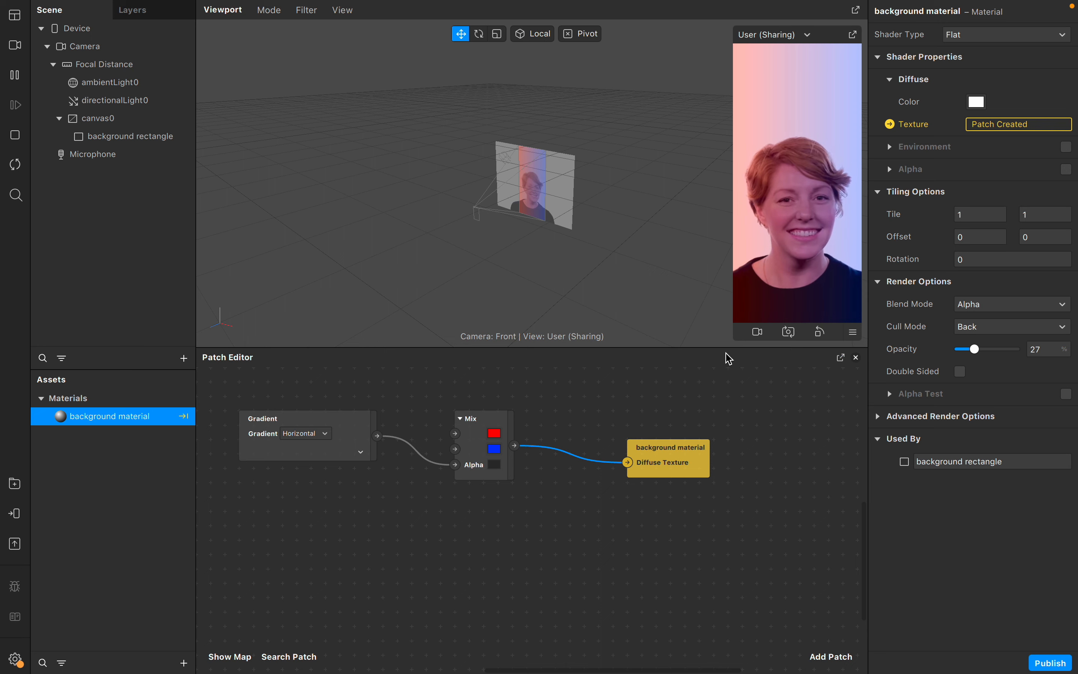
Step: Resize the viewport and device preview to inspect the tint, and set the background material's opacity to 26%
{"action": "left_click_drag", "start_coordinate": [714, 346], "coordinate": [686, 460]}
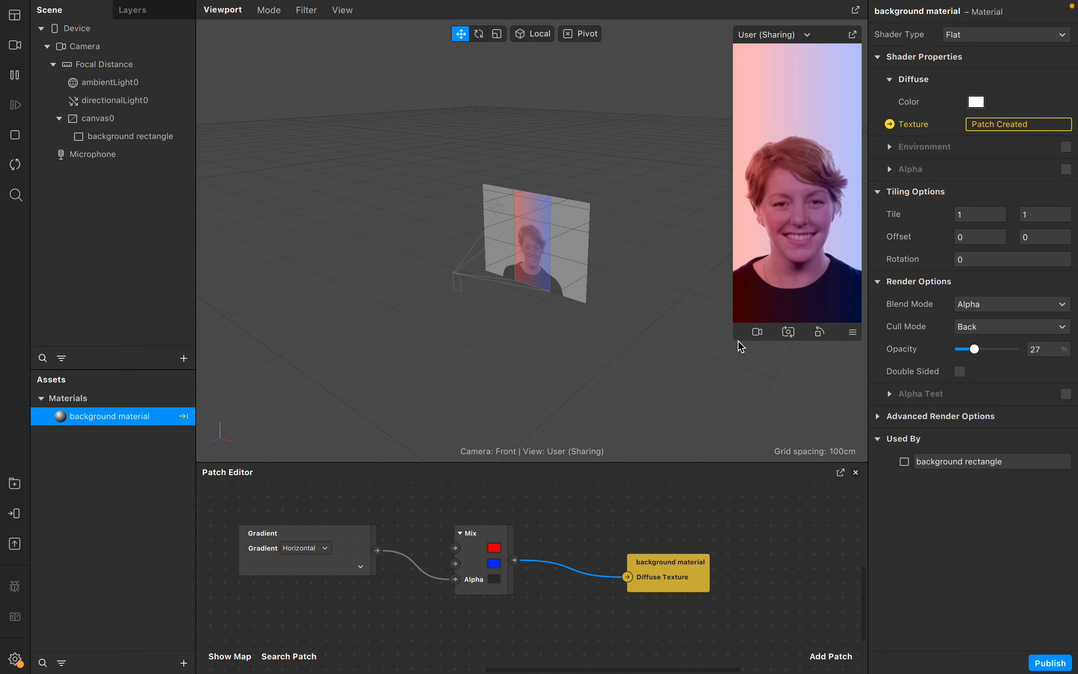
{"action": "left_click_drag", "start_coordinate": [736, 351], "coordinate": [683, 464]}
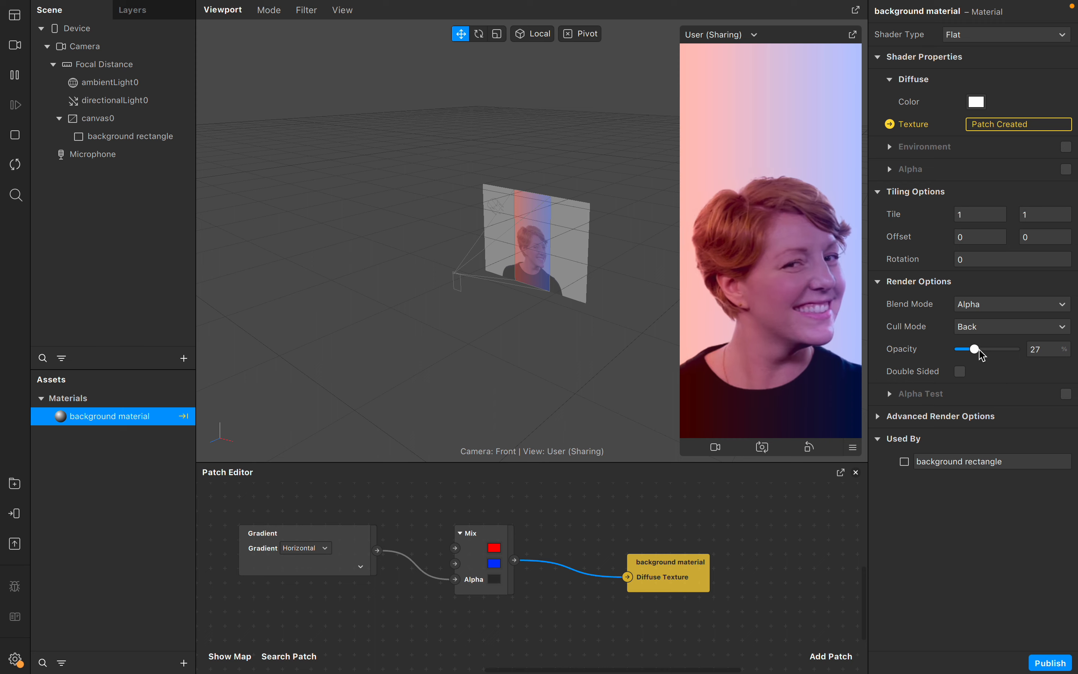
{"action": "mouse_move", "coordinate": [975, 349]}
{"action": "left_mouse_down"}
{"action": "mouse_move", "coordinate": [1005, 349]}
{"action": "mouse_move", "coordinate": [957, 351]}
{"action": "mouse_move", "coordinate": [977, 355]}
{"action": "left_mouse_up"}
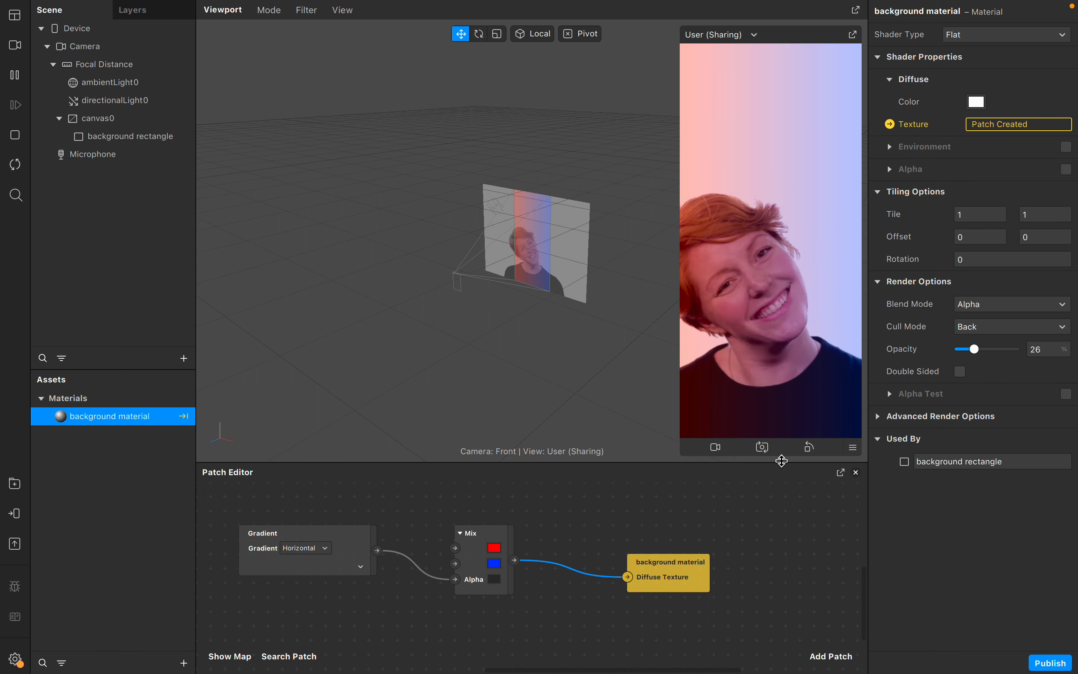
{"action": "left_click_drag", "start_coordinate": [782, 460], "coordinate": [793, 394]}
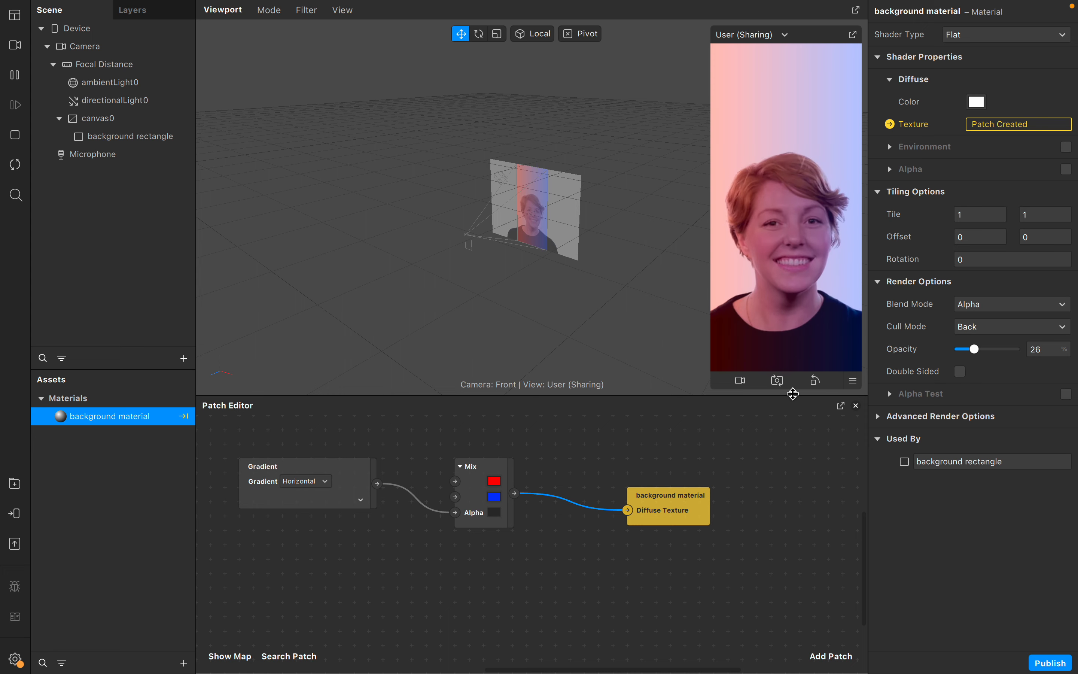
Step: Delete the Mix patch and set the background material's opacity to 100%
{"action": "left_click", "coordinate": [482, 498]}
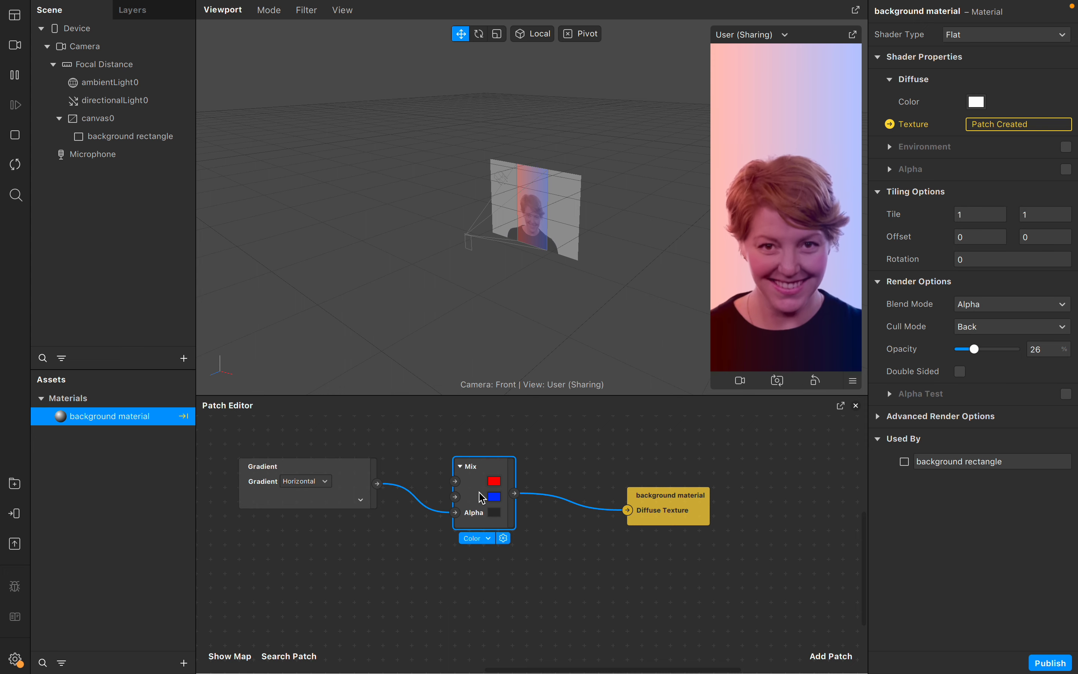
{"action": "key", "text": "Delete"}
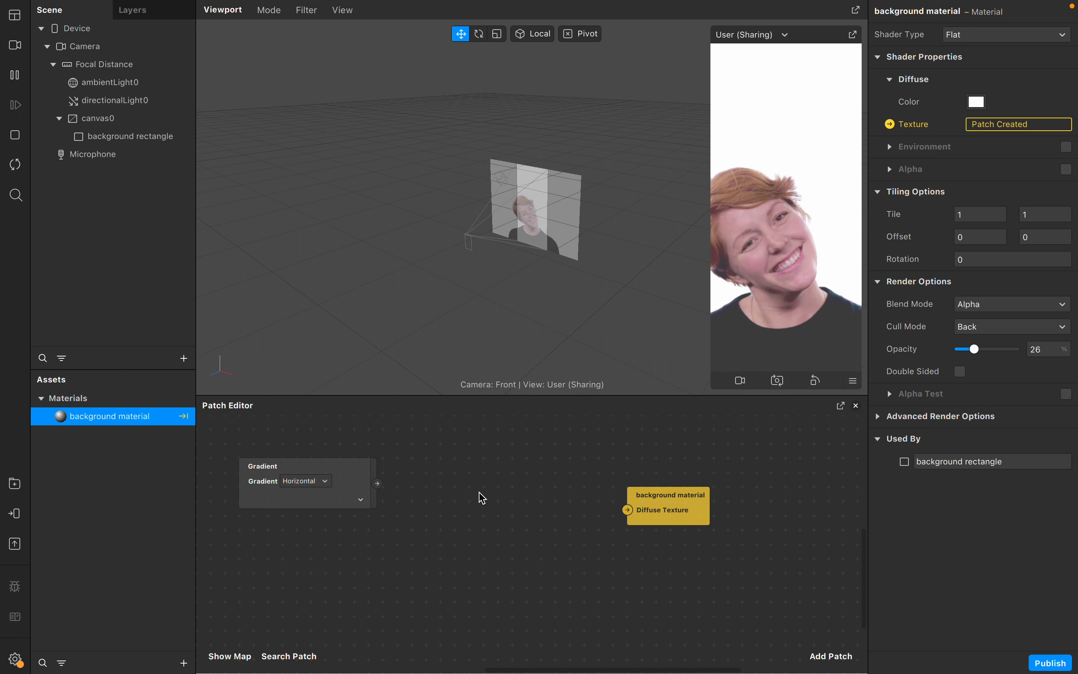
{"action": "double_click", "coordinate": [482, 498]}
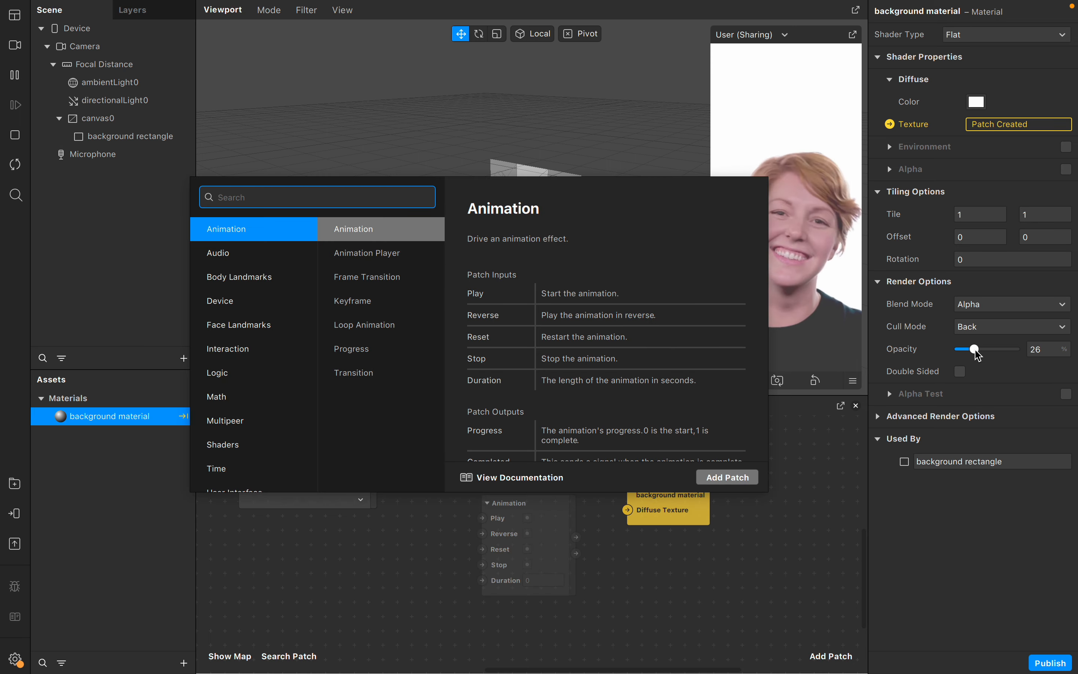
{"action": "left_click_drag", "start_coordinate": [976, 351], "coordinate": [1045, 359]}
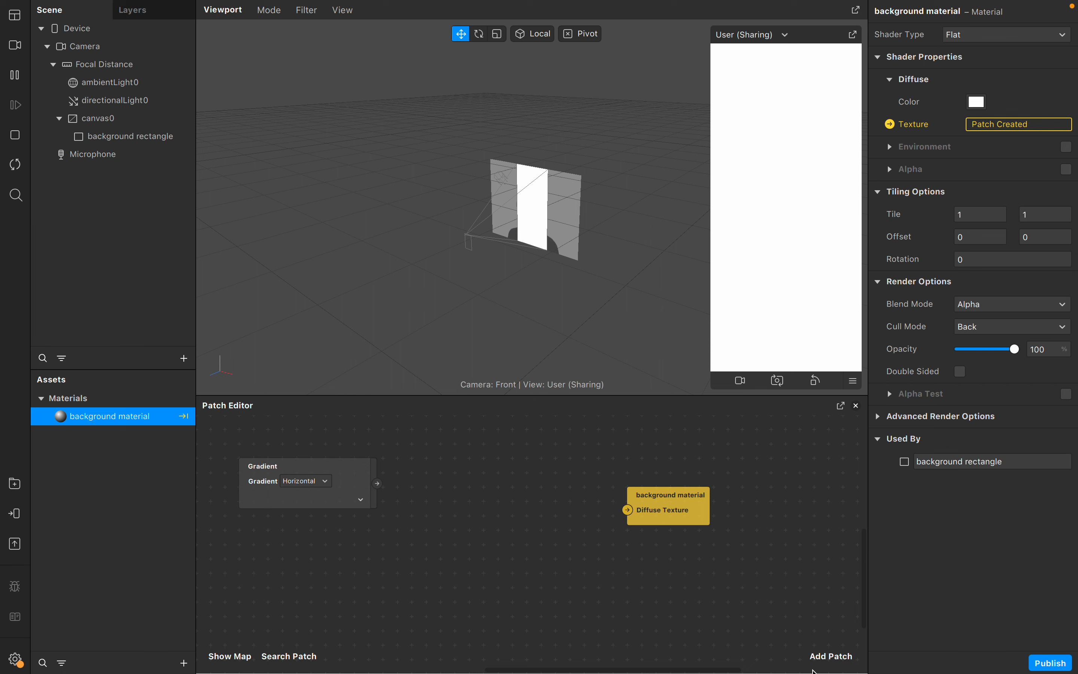
Step: Add a Gradient Step patch and place it between the Gradient and background material patches
{"action": "left_click", "coordinate": [830, 658]}
{"action": "type", "text": "gr"}
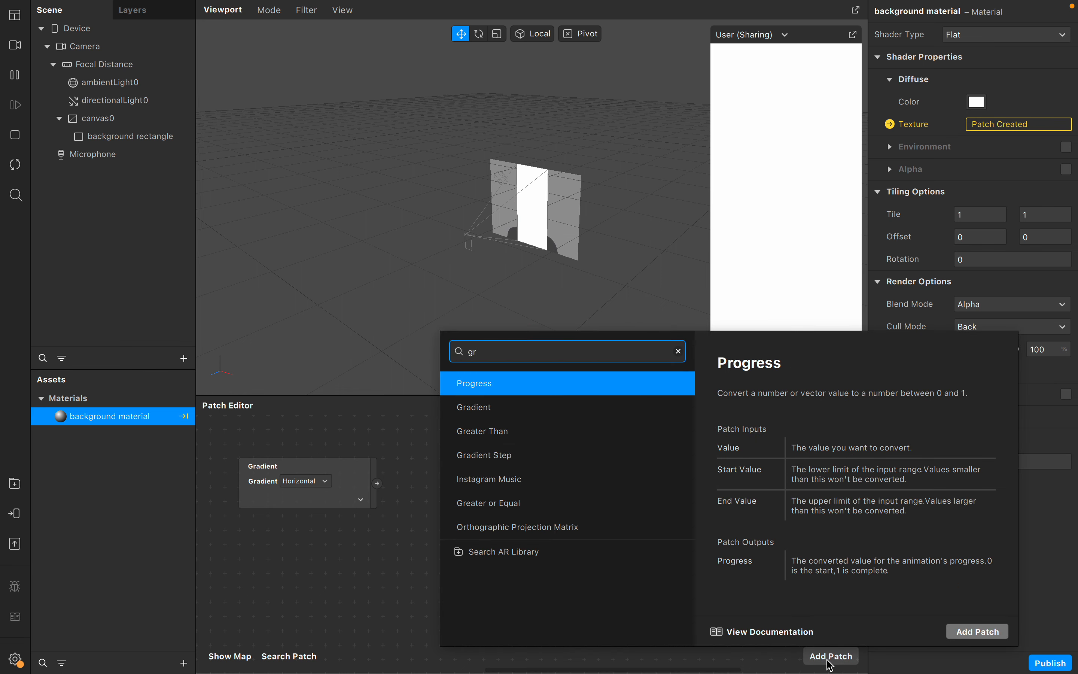
{"action": "left_click", "coordinate": [532, 461]}
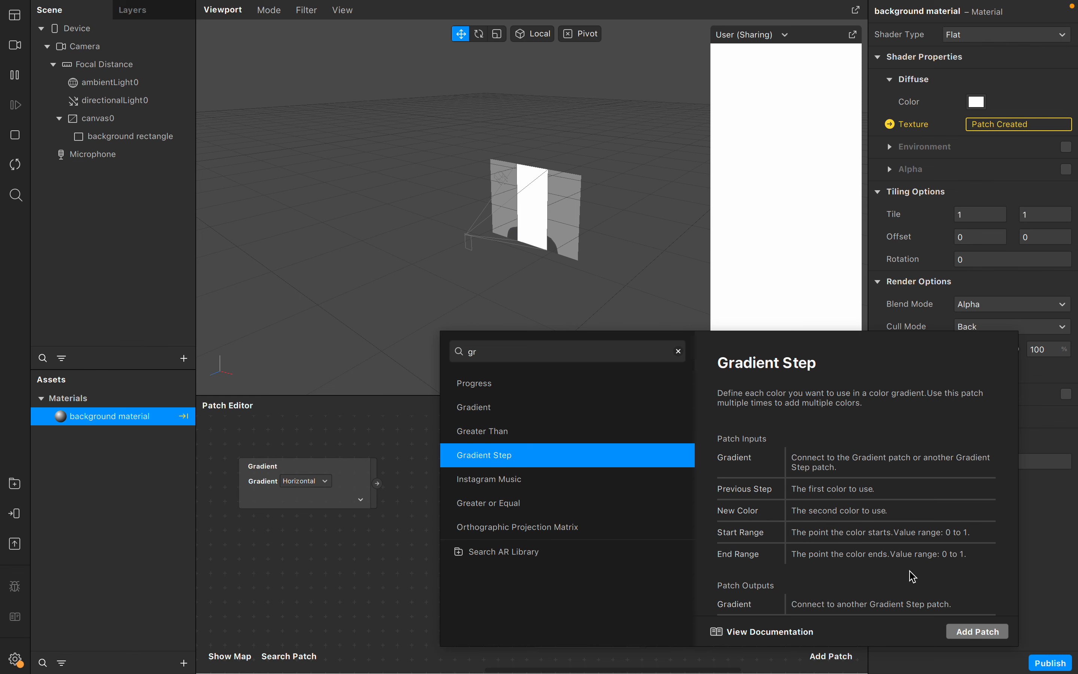
{"action": "left_click", "coordinate": [978, 631]}
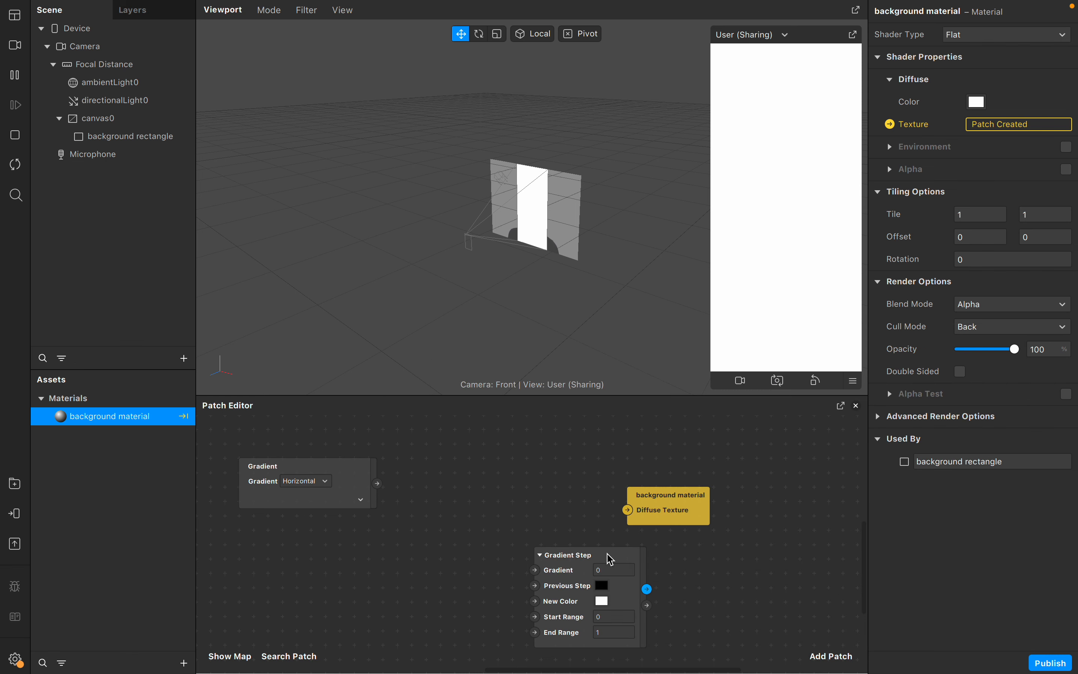
{"action": "left_click_drag", "start_coordinate": [610, 558], "coordinate": [493, 469]}
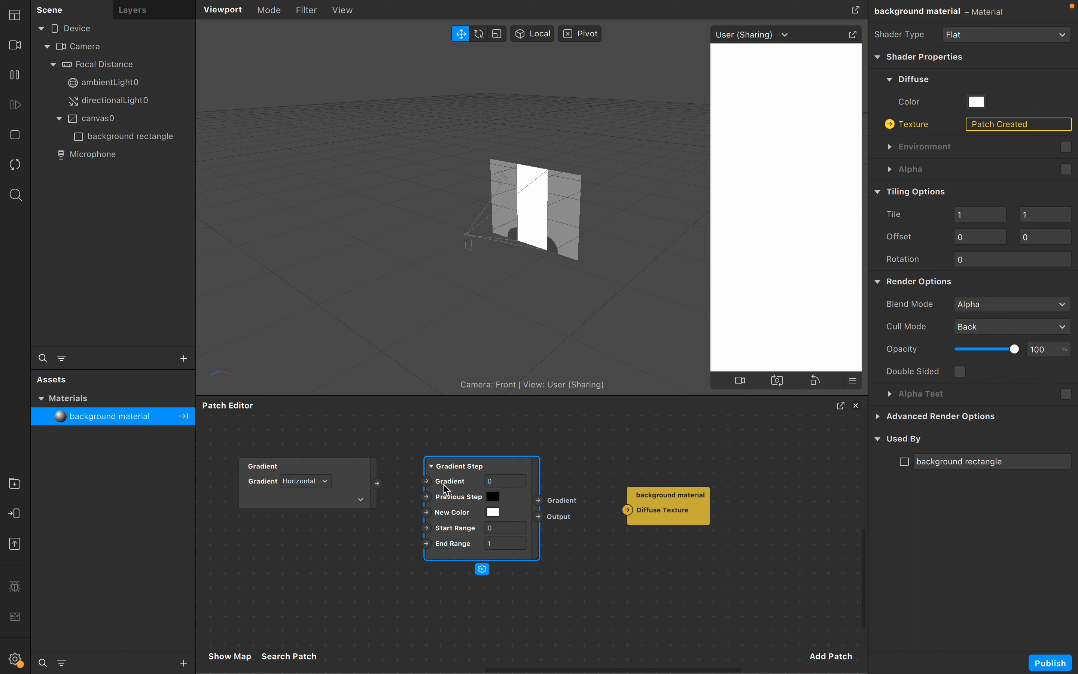
Step: Set the Gradient Step patch's Previous Step color to red and its New Color to Blueberry blue
{"action": "left_click", "coordinate": [494, 500]}
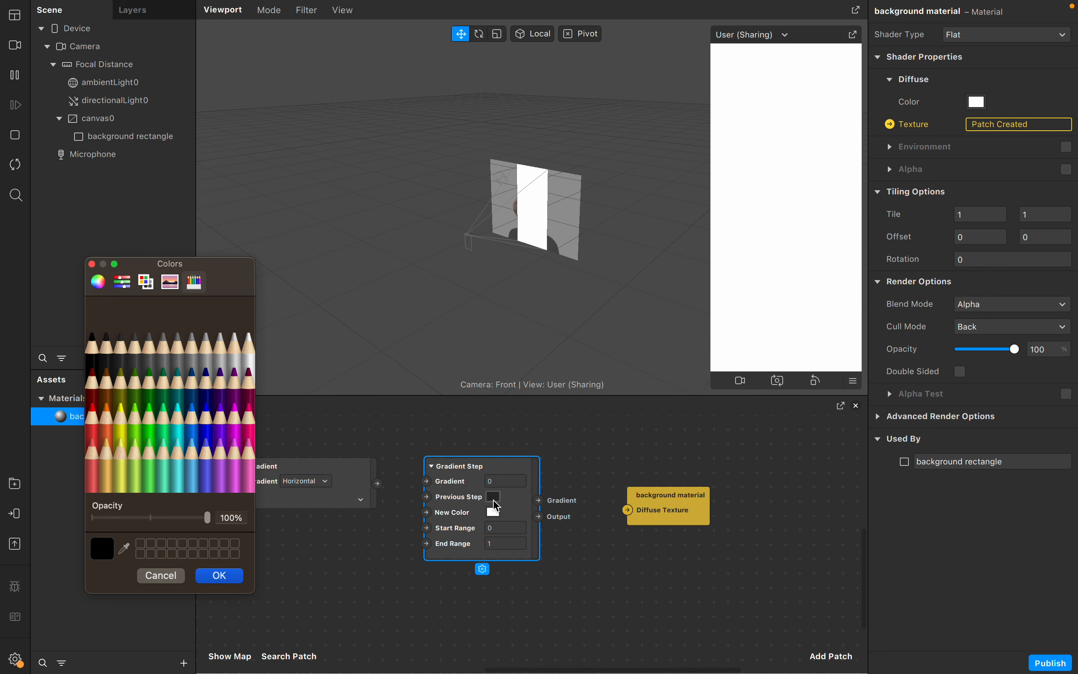
{"action": "left_click", "coordinate": [96, 421]}
{"action": "left_click", "coordinate": [227, 575]}
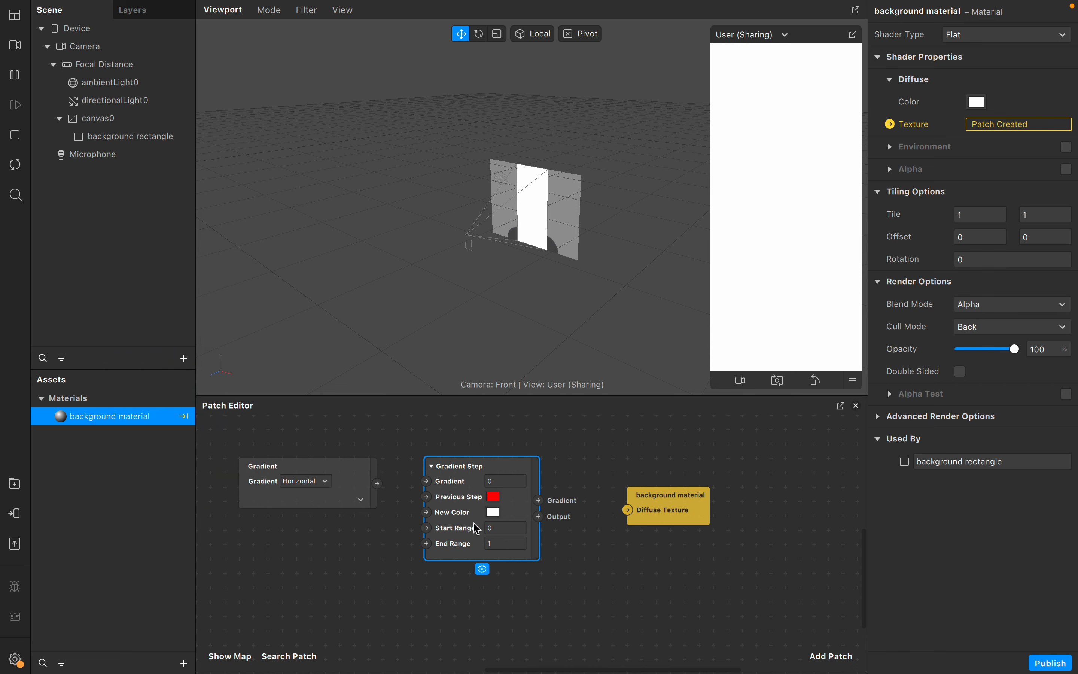
{"action": "left_click", "coordinate": [493, 512]}
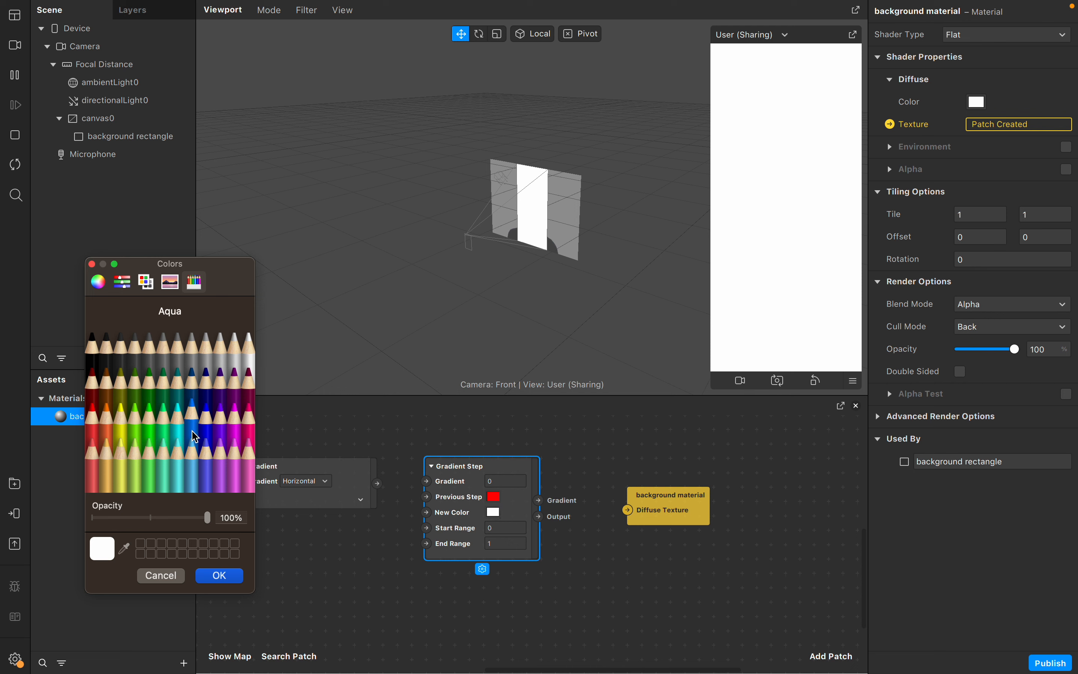
{"action": "left_click", "coordinate": [206, 426]}
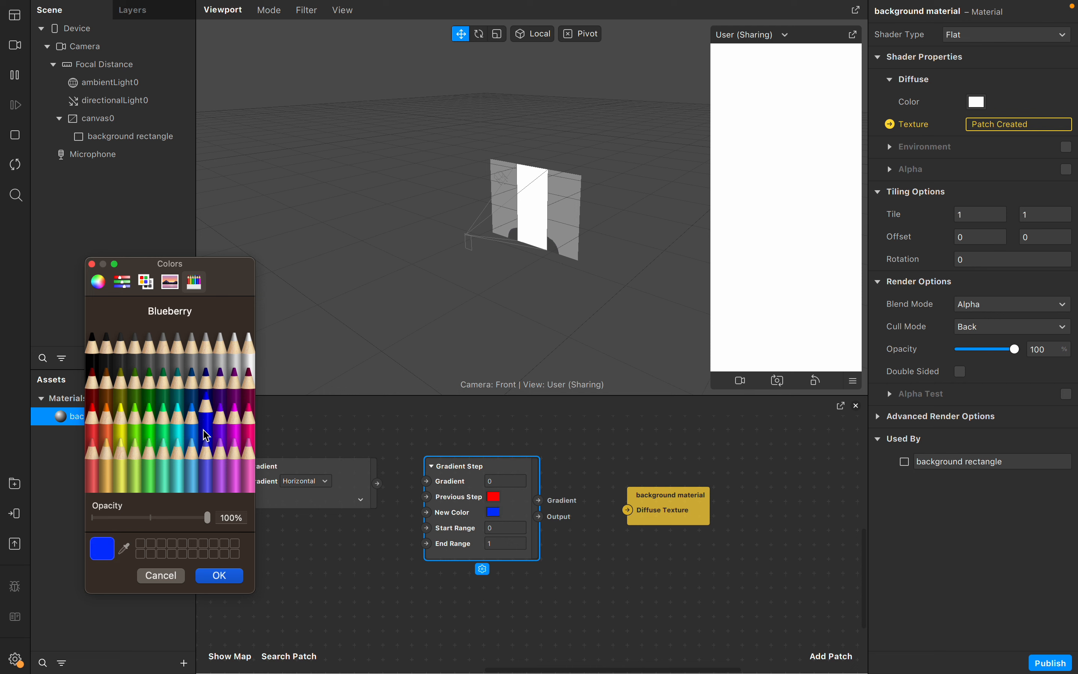
{"action": "left_click", "coordinate": [220, 575]}
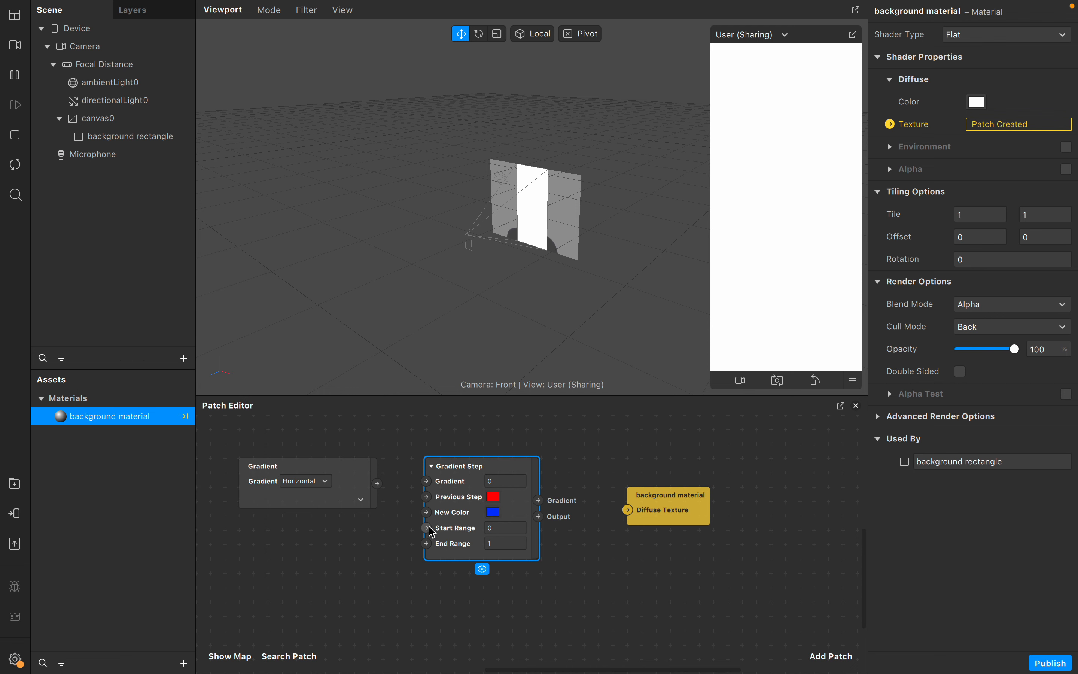
Step: Connect the Gradient patch's output to the Gradient Step patch's Gradient input
{"action": "left_click", "coordinate": [363, 482]}
{"action": "left_click_drag", "start_coordinate": [378, 482], "coordinate": [427, 482]}
{"action": "left_click", "coordinate": [464, 482]}
Step: Move the background material patch farther right to make room for another patch
{"action": "left_click_drag", "start_coordinate": [664, 511], "coordinate": [719, 512]}
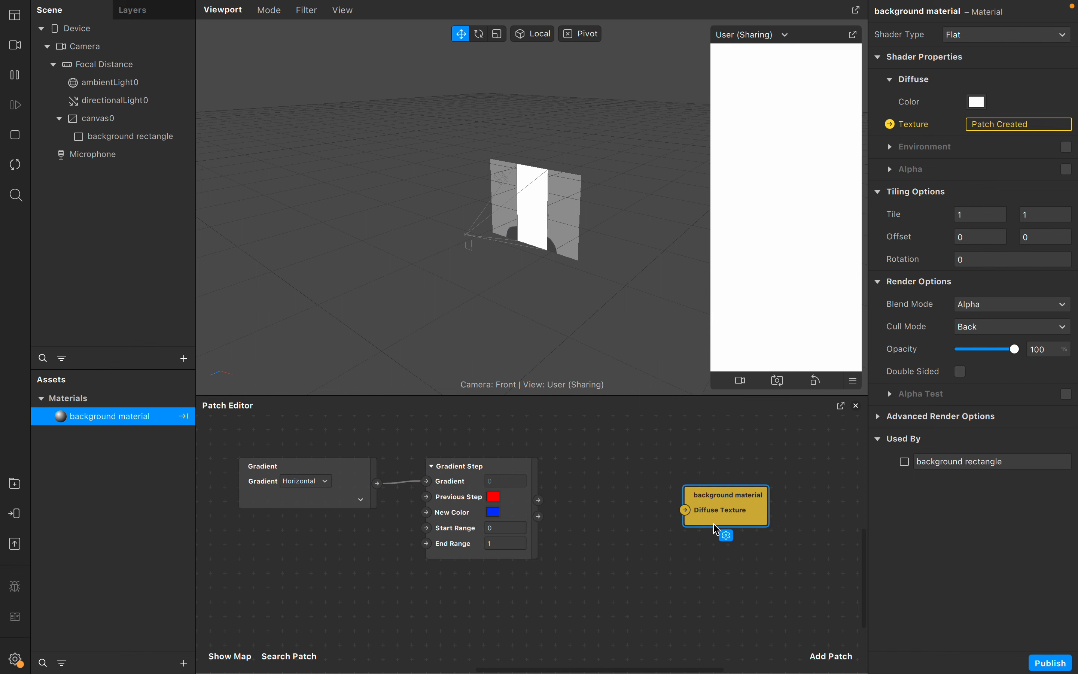
{"action": "left_click", "coordinate": [505, 466]}
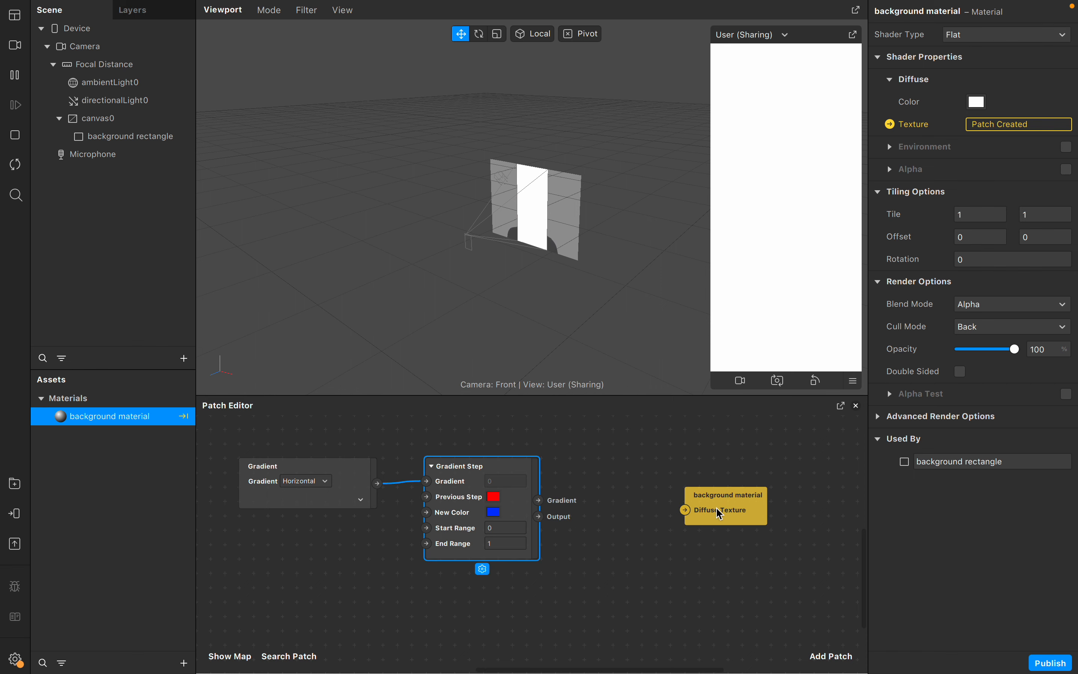
{"action": "left_click_drag", "start_coordinate": [720, 512], "coordinate": [764, 512]}
Step: Add a second Gradient Step patch between the first one and the background material patch
{"action": "double_click", "coordinate": [607, 492]}
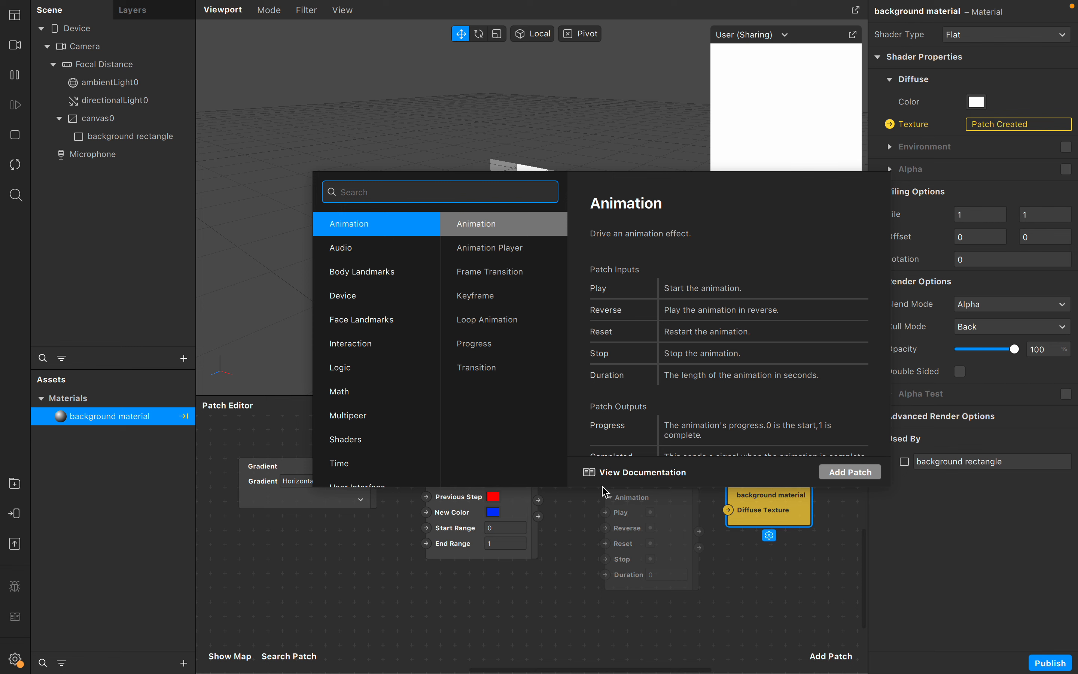
{"action": "type", "text": "gra"}
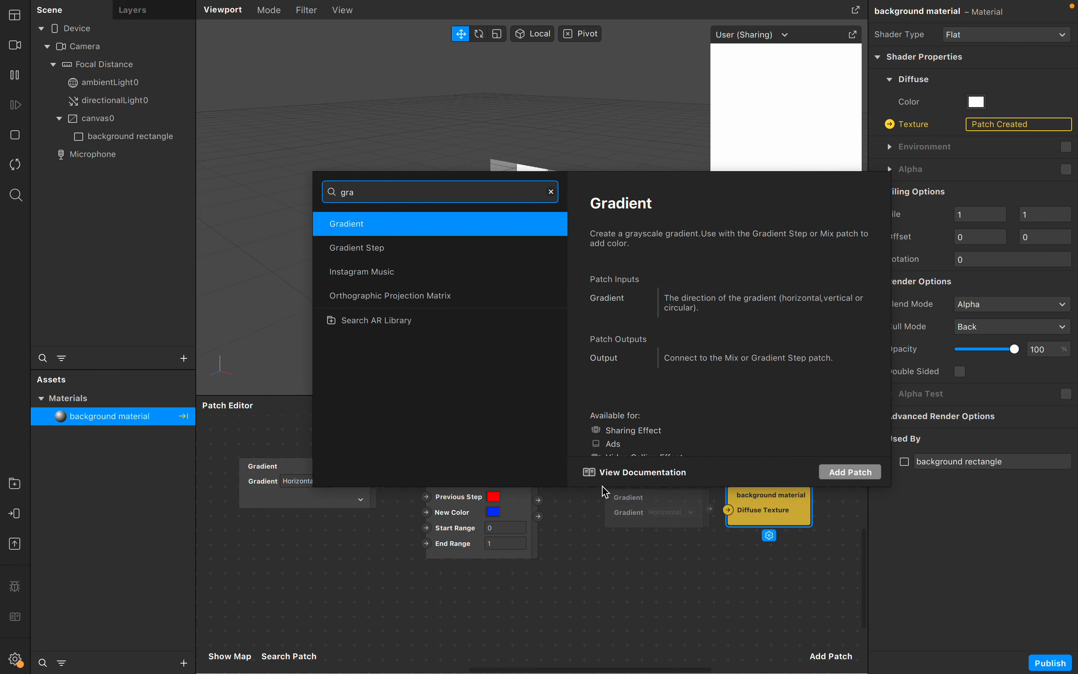
{"action": "left_click", "coordinate": [408, 249]}
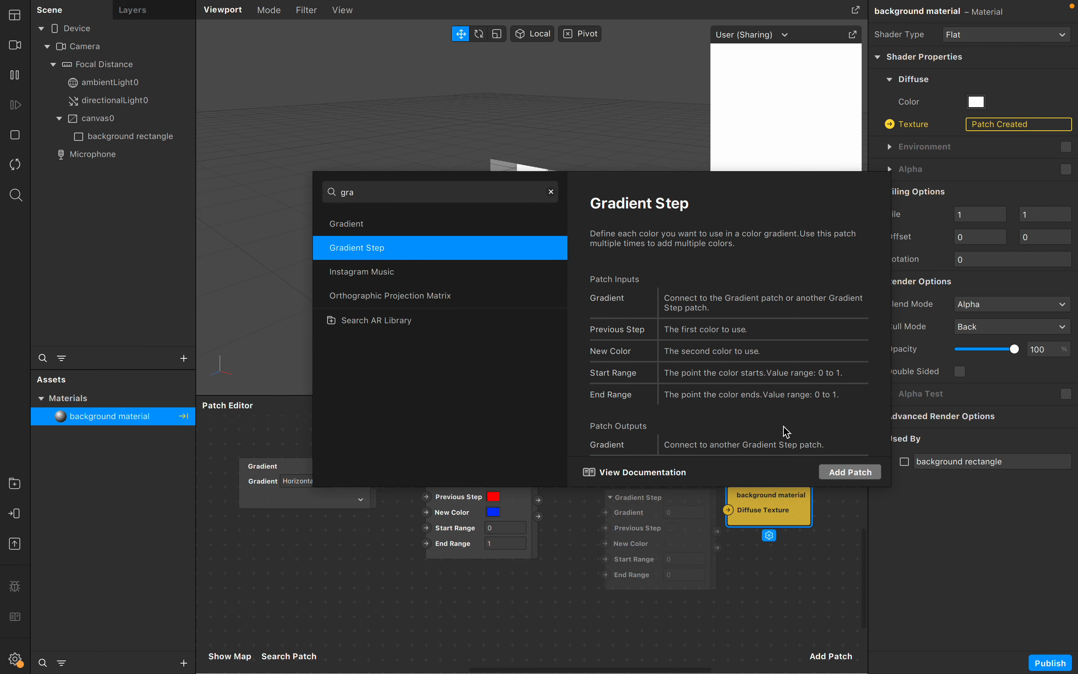
{"action": "left_click", "coordinate": [827, 473]}
{"action": "right_click", "coordinate": [654, 502]}
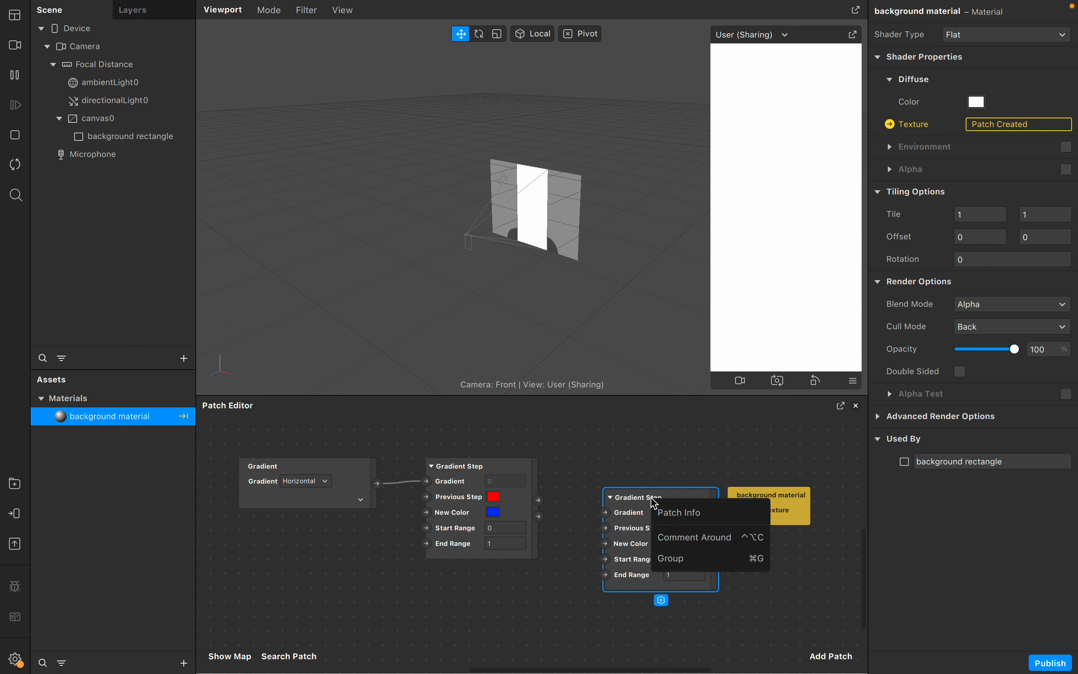
{"action": "left_click", "coordinate": [637, 504]}
{"action": "left_click_drag", "start_coordinate": [629, 503], "coordinate": [608, 500]}
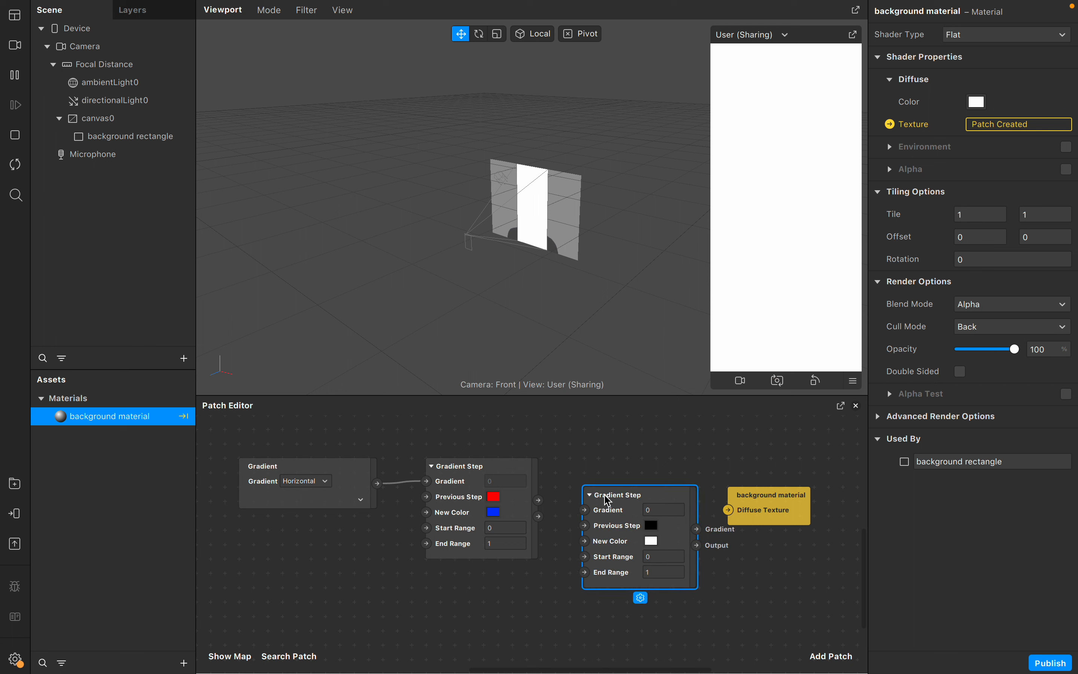
{"action": "left_click", "coordinate": [607, 447]}
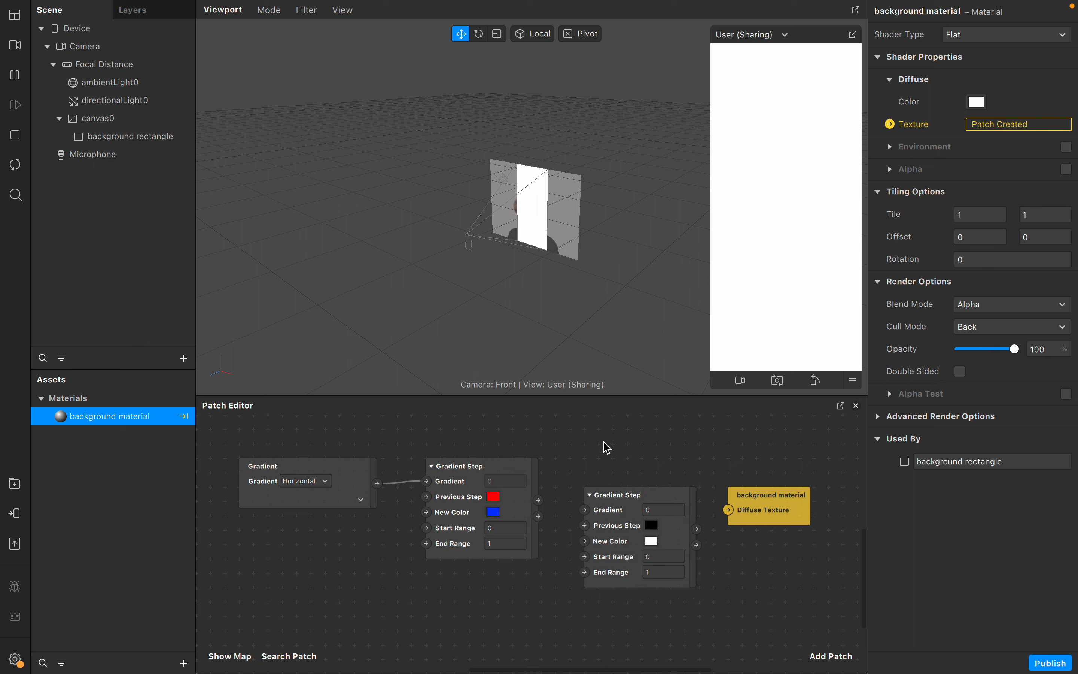
{"action": "right_click", "coordinate": [609, 497]}
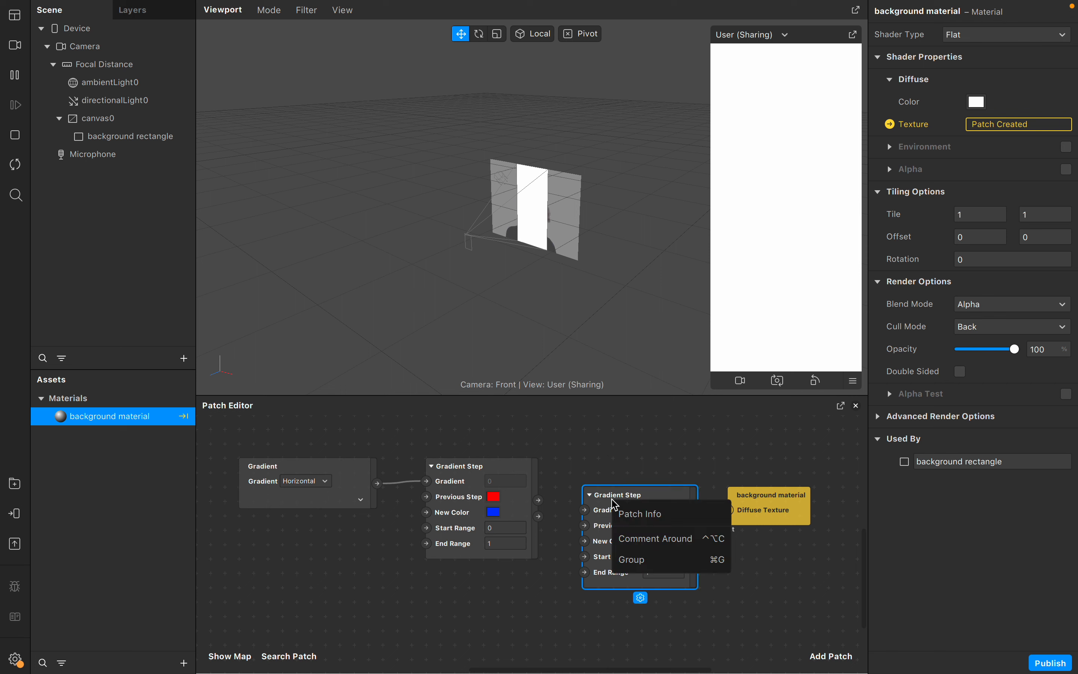
{"action": "left_click", "coordinate": [626, 475]}
Step: Shift the Gradient patch and the first Gradient Step patch slightly to the left
{"action": "left_click_drag", "start_coordinate": [292, 490], "coordinate": [277, 491]}
{"action": "left_click", "coordinate": [460, 487]}
{"action": "left_click_drag", "start_coordinate": [460, 487], "coordinate": [433, 487]}
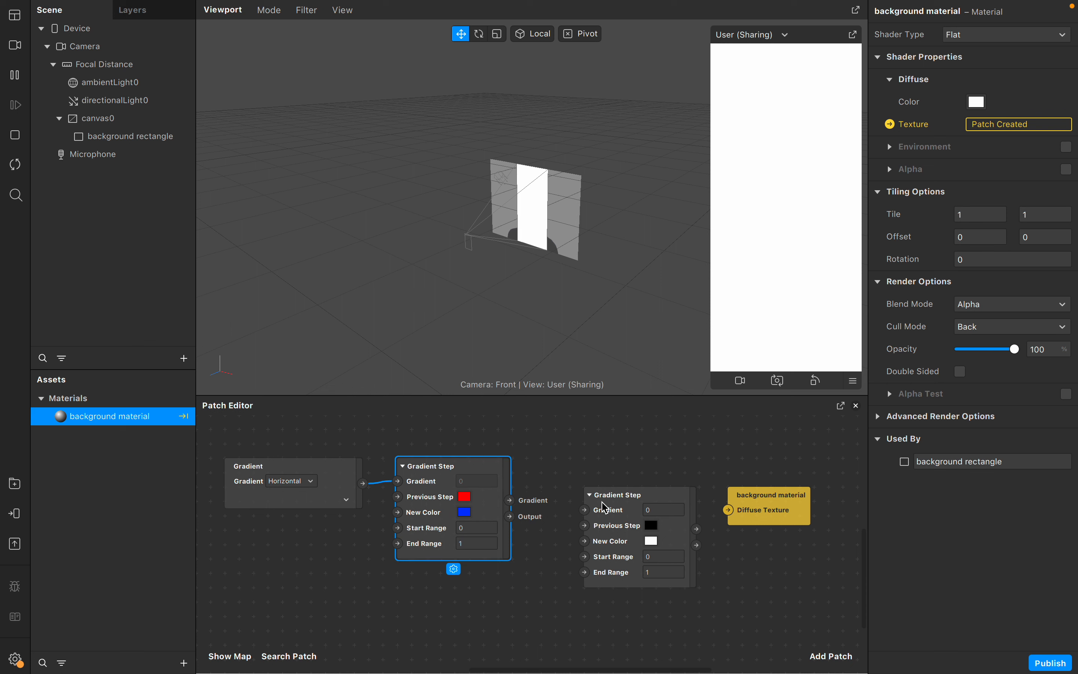
Step: Move the background material patch farther right and align the second Gradient Step patch below the first, giving the Patch Editor more height
{"action": "left_click_drag", "start_coordinate": [598, 501], "coordinate": [555, 486]}
{"action": "left_click_drag", "start_coordinate": [774, 509], "coordinate": [802, 494]}
{"action": "left_click_drag", "start_coordinate": [620, 494], "coordinate": [489, 597]}
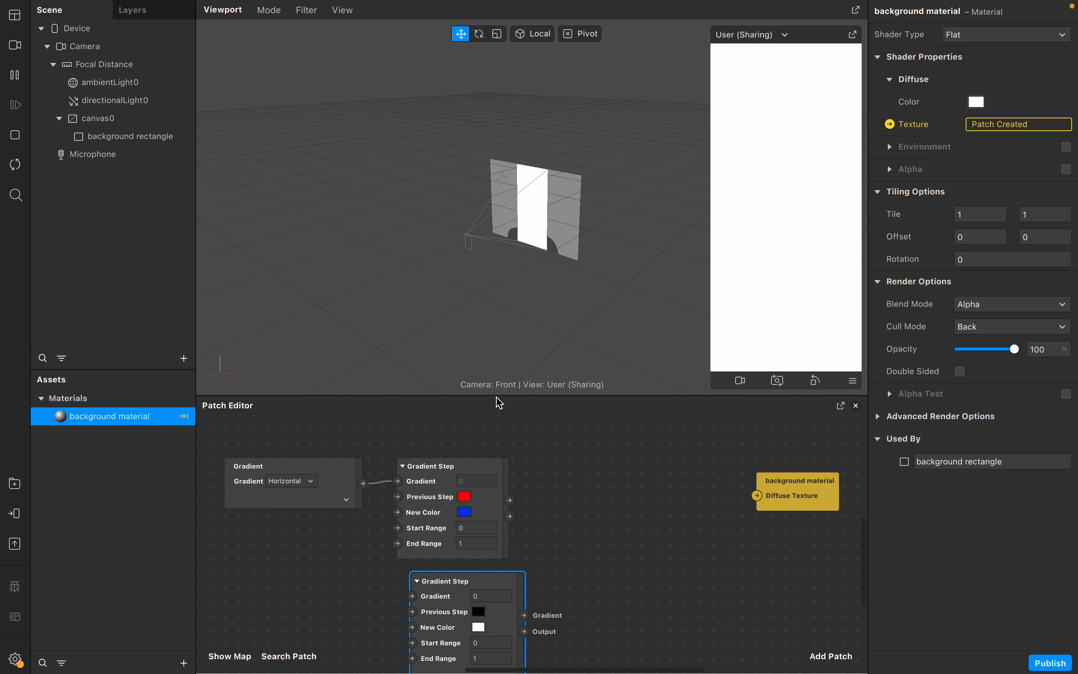
{"action": "left_click_drag", "start_coordinate": [495, 395], "coordinate": [528, 251]}
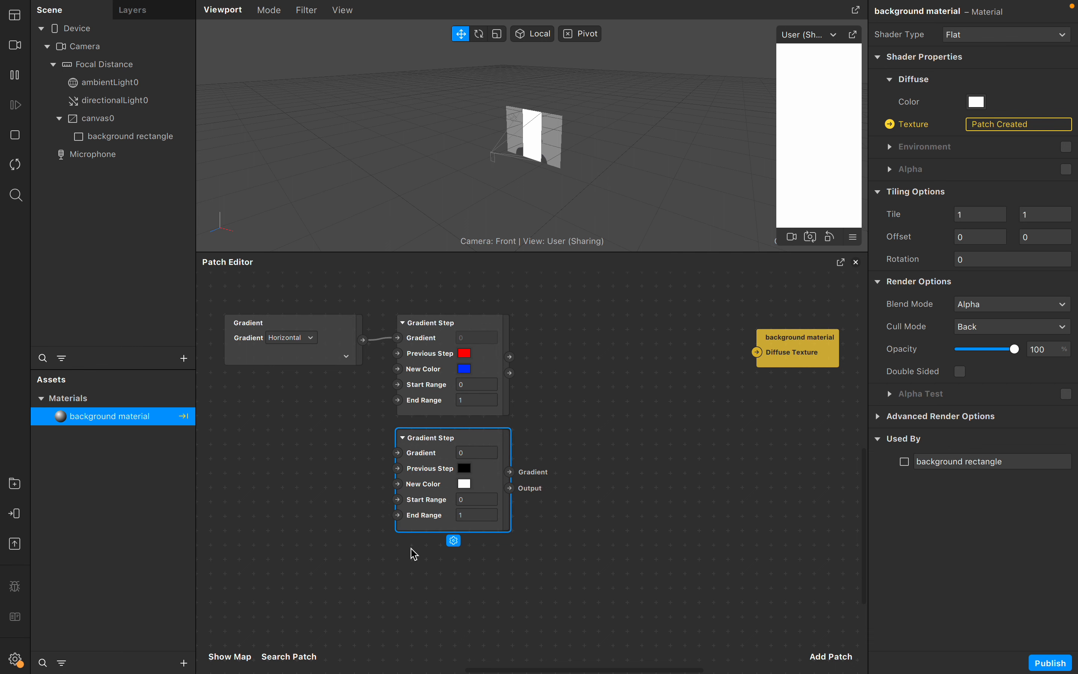
Step: Add a third Gradient Step patch and align it directly below the second one
{"action": "double_click", "coordinate": [452, 588]}
{"action": "type", "text": "gr"}
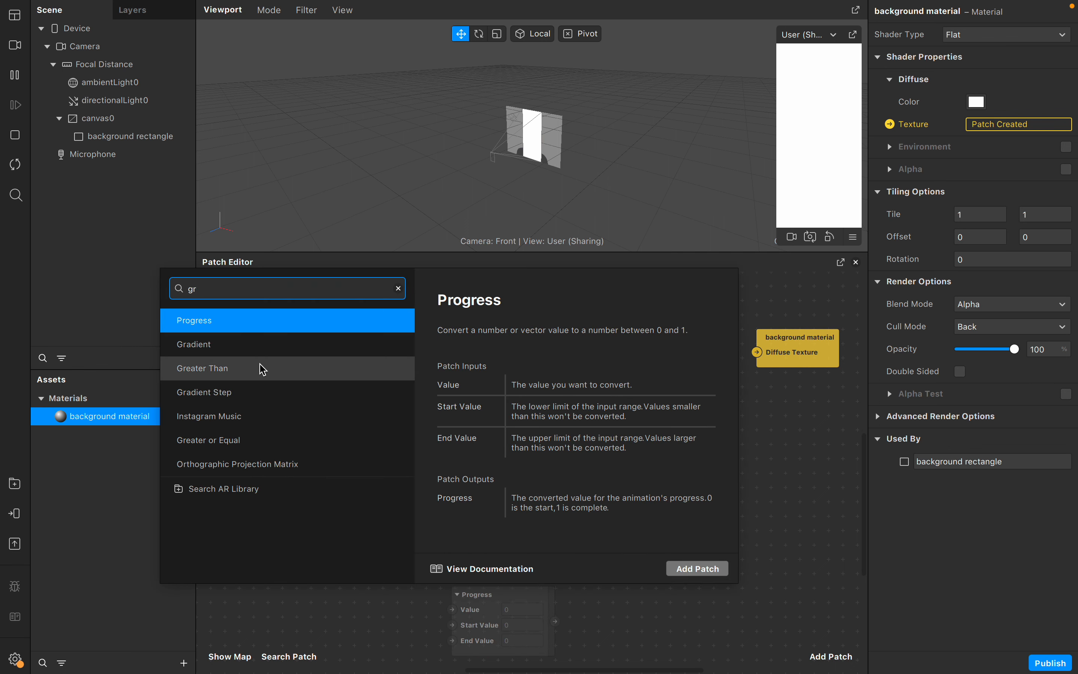
{"action": "left_click", "coordinate": [260, 392]}
{"action": "left_click", "coordinate": [696, 568]}
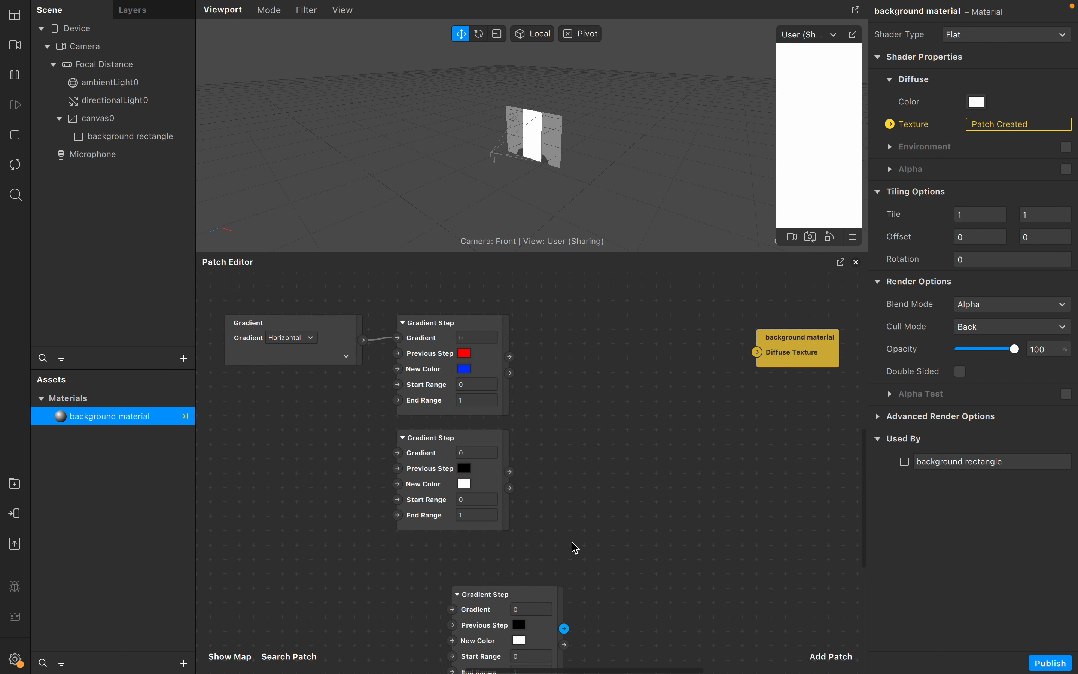
{"action": "left_click_drag", "start_coordinate": [484, 596], "coordinate": [427, 553]}
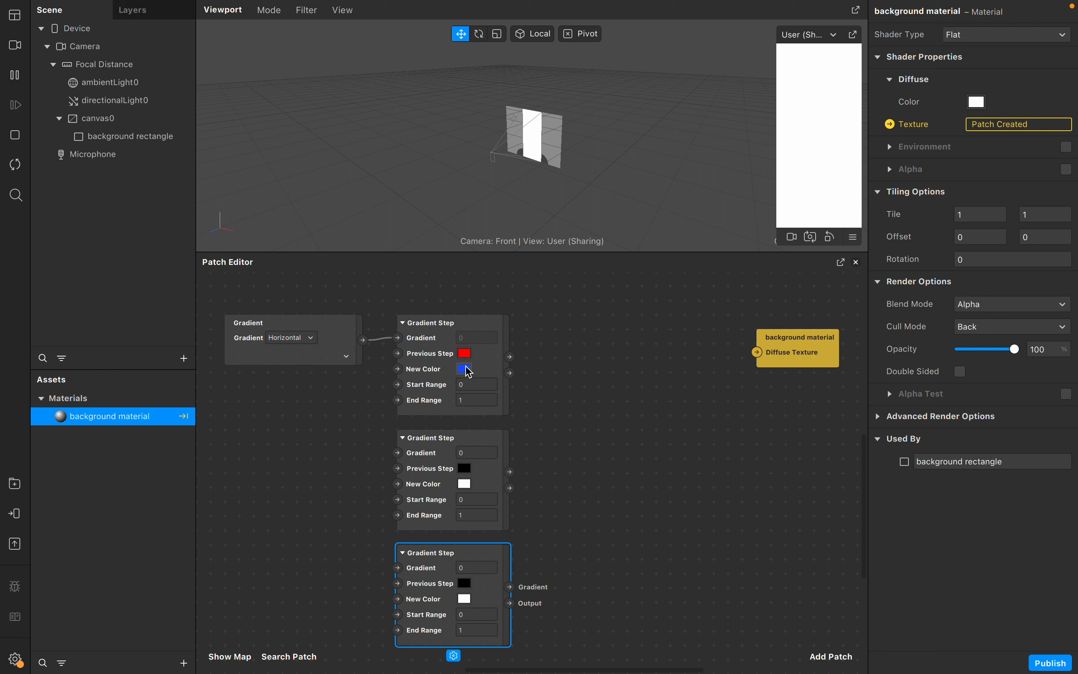
Step: Set the second Gradient Step patch's Previous Step color to yellow and its New Color to Turquoise
{"action": "left_click", "coordinate": [465, 469]}
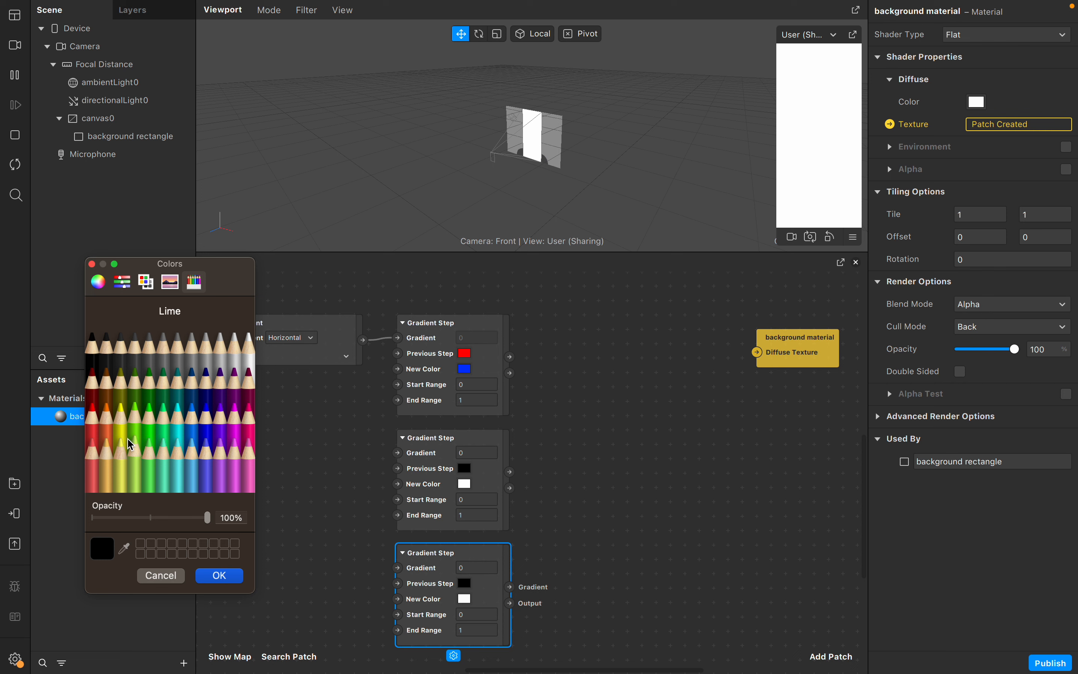
{"action": "left_click", "coordinate": [121, 421]}
{"action": "left_click", "coordinate": [220, 575]}
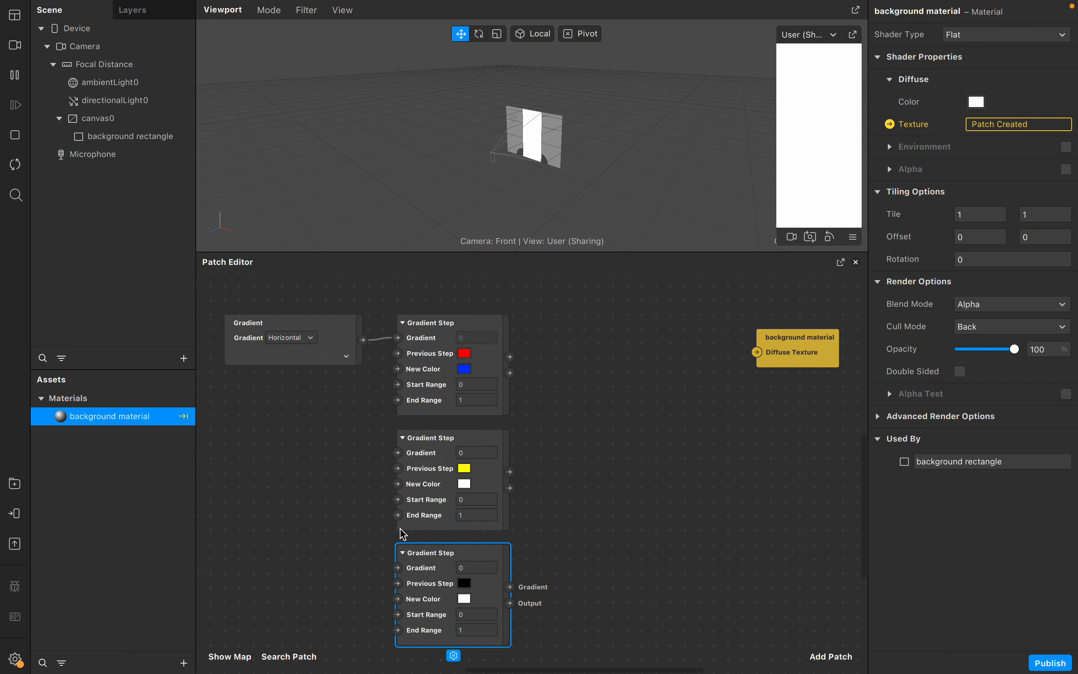
{"action": "left_click", "coordinate": [465, 484]}
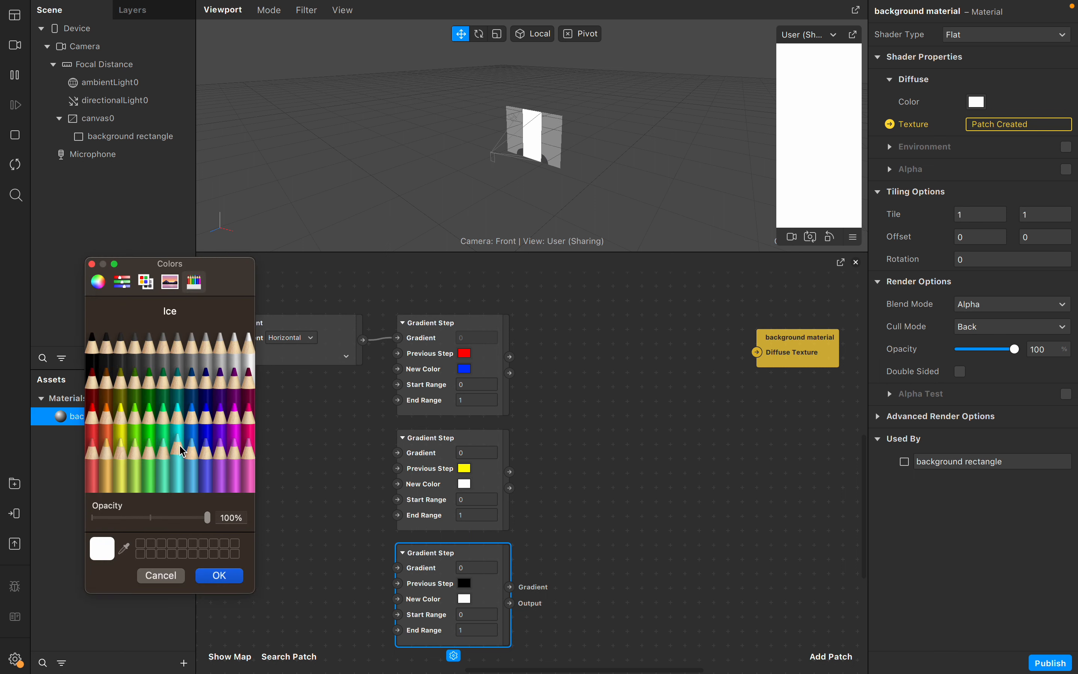
{"action": "left_click", "coordinate": [178, 431]}
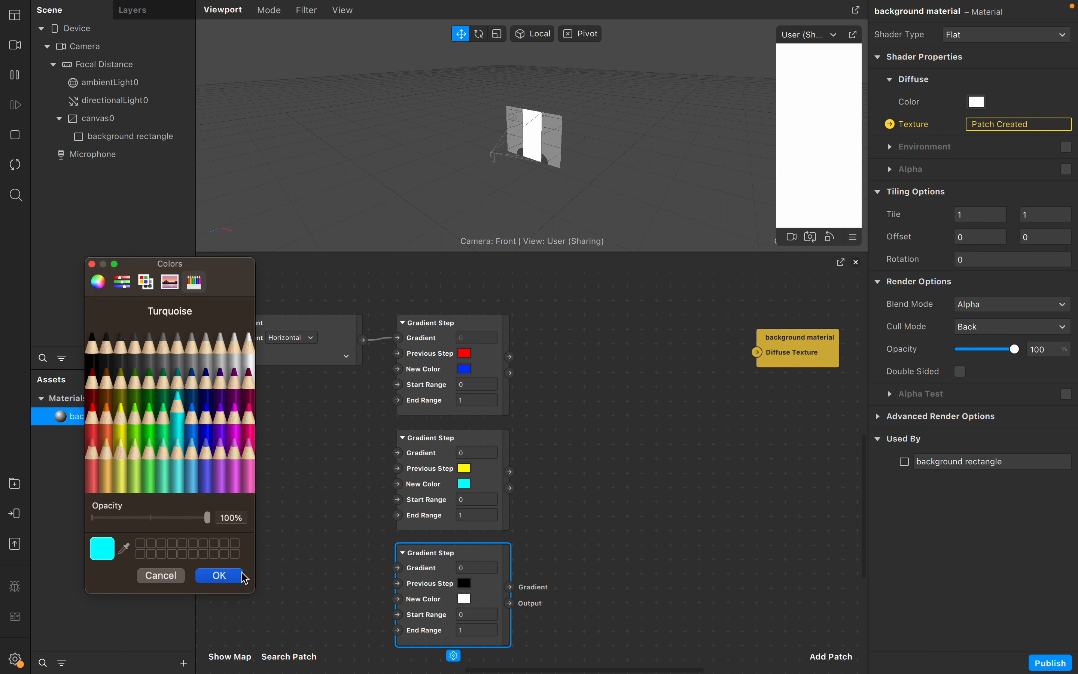
{"action": "left_click", "coordinate": [220, 575]}
Step: Set the third Gradient Step patch's Previous Step color to Flora green and its New Color to pink
{"action": "left_click", "coordinate": [464, 582]}
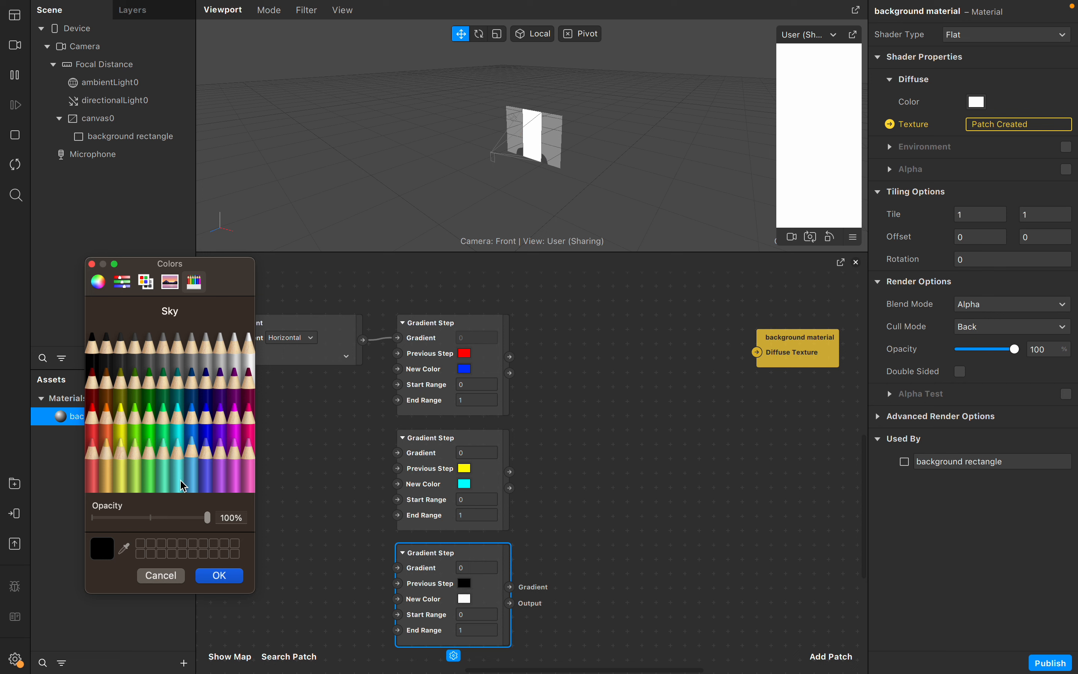
{"action": "left_click", "coordinate": [146, 484]}
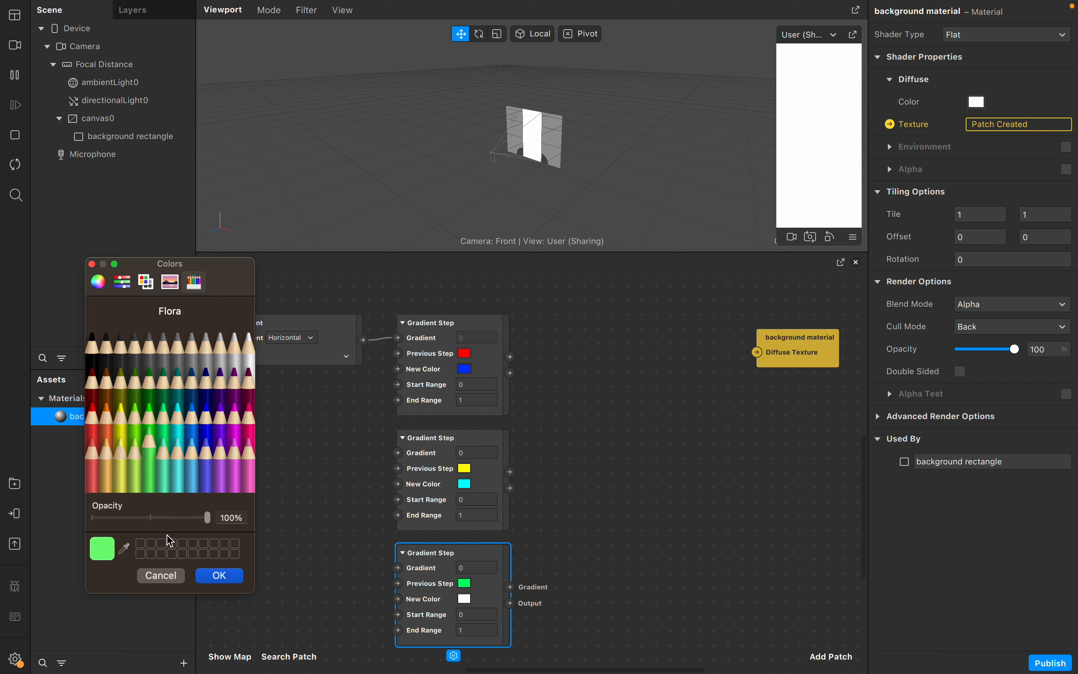
{"action": "left_click", "coordinate": [219, 575]}
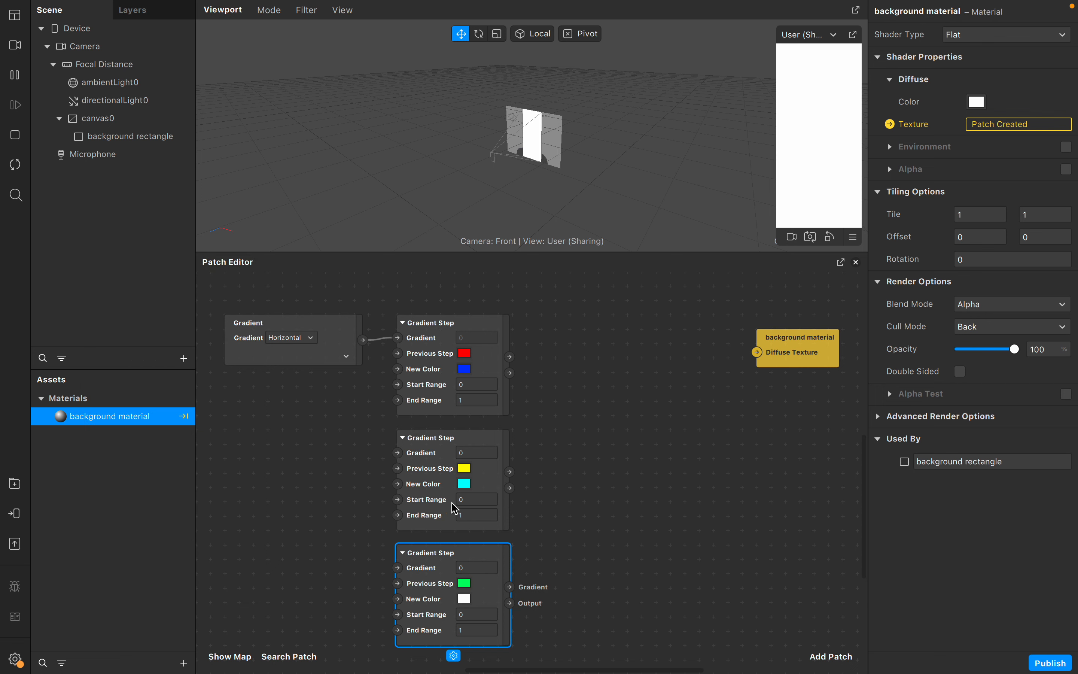
{"action": "left_click", "coordinate": [464, 599]}
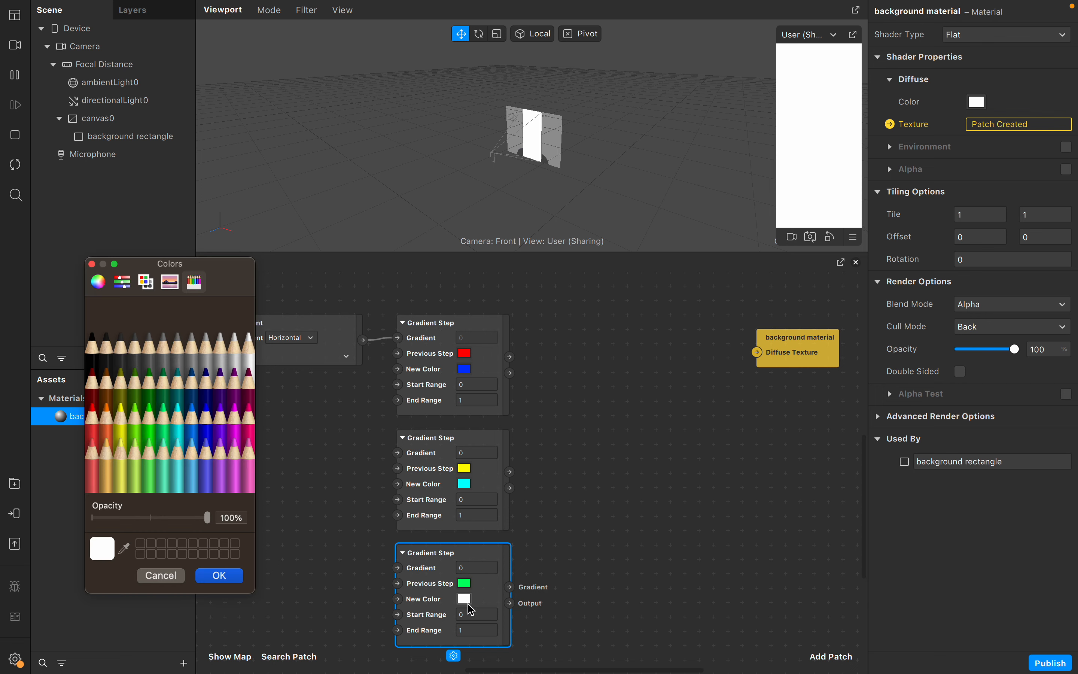
{"action": "left_click", "coordinate": [250, 475]}
{"action": "left_click", "coordinate": [220, 576]}
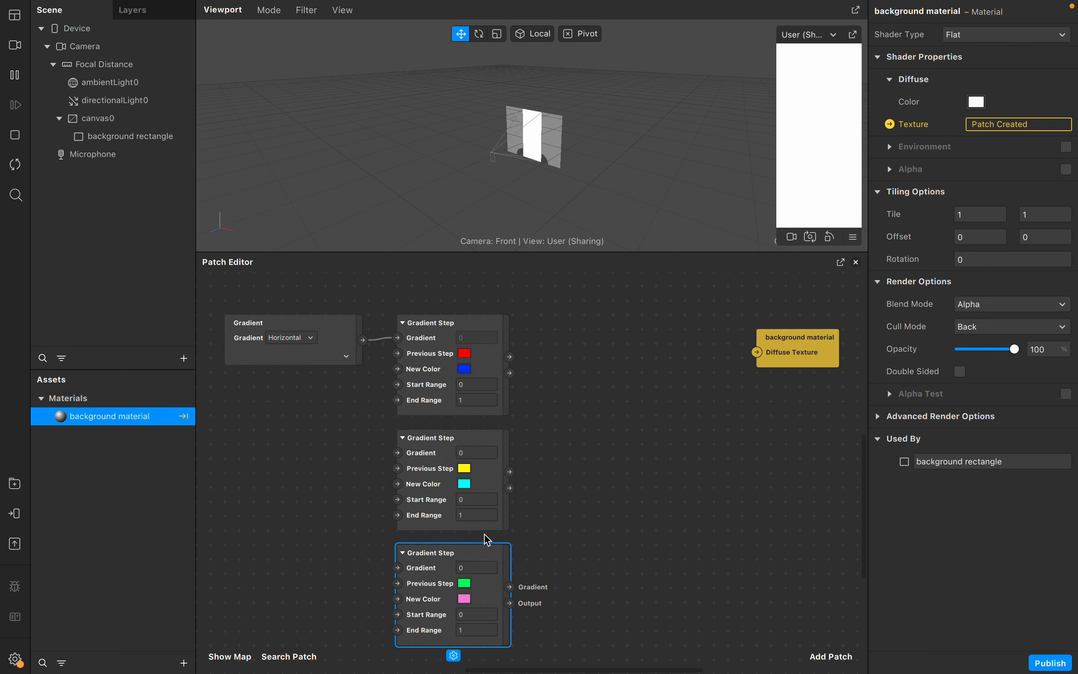
Step: Chain the Gradient outputs from the first Gradient Step patch to the second's Gradient input, and from the second to the third's
{"action": "left_click", "coordinate": [443, 364]}
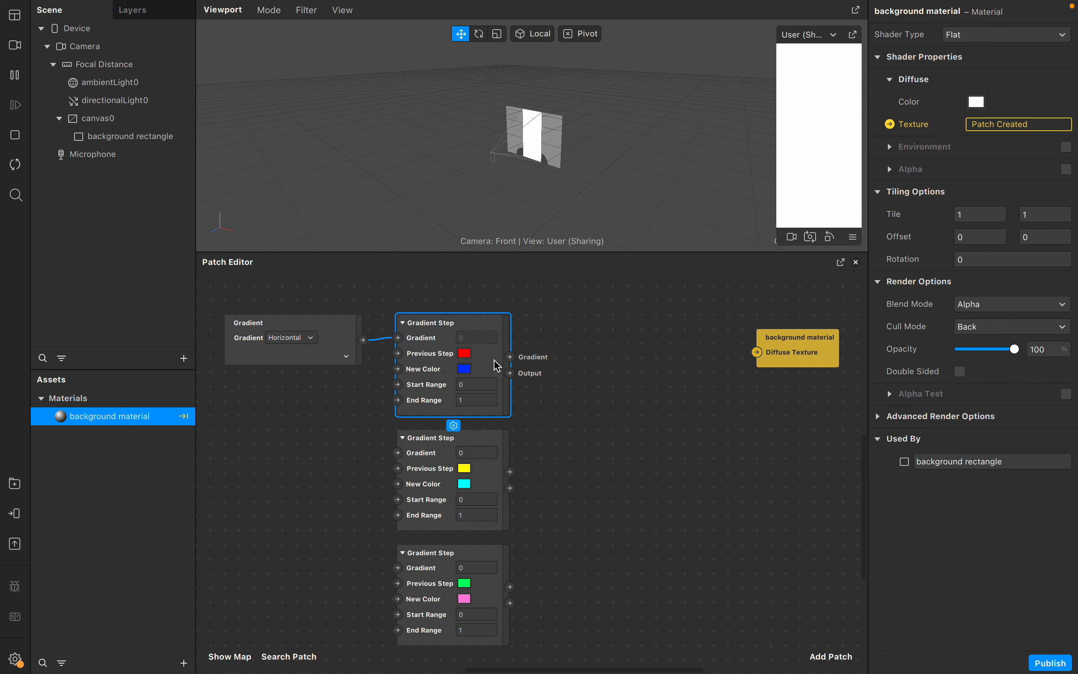
{"action": "left_click_drag", "start_coordinate": [510, 356], "coordinate": [406, 459]}
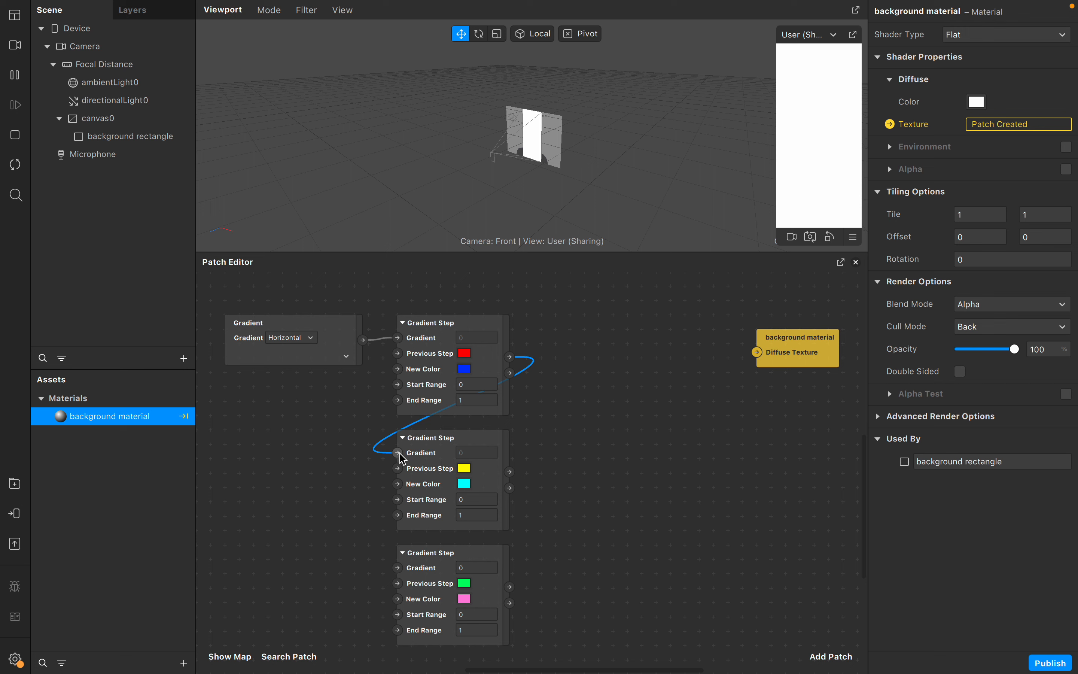
{"action": "left_click_drag", "start_coordinate": [510, 471], "coordinate": [400, 568]}
Step: Chain each Gradient Step's Output to the Previous Step input below it, and connect the third's Output to the background material's Diffuse Texture
{"action": "left_click", "coordinate": [488, 363]}
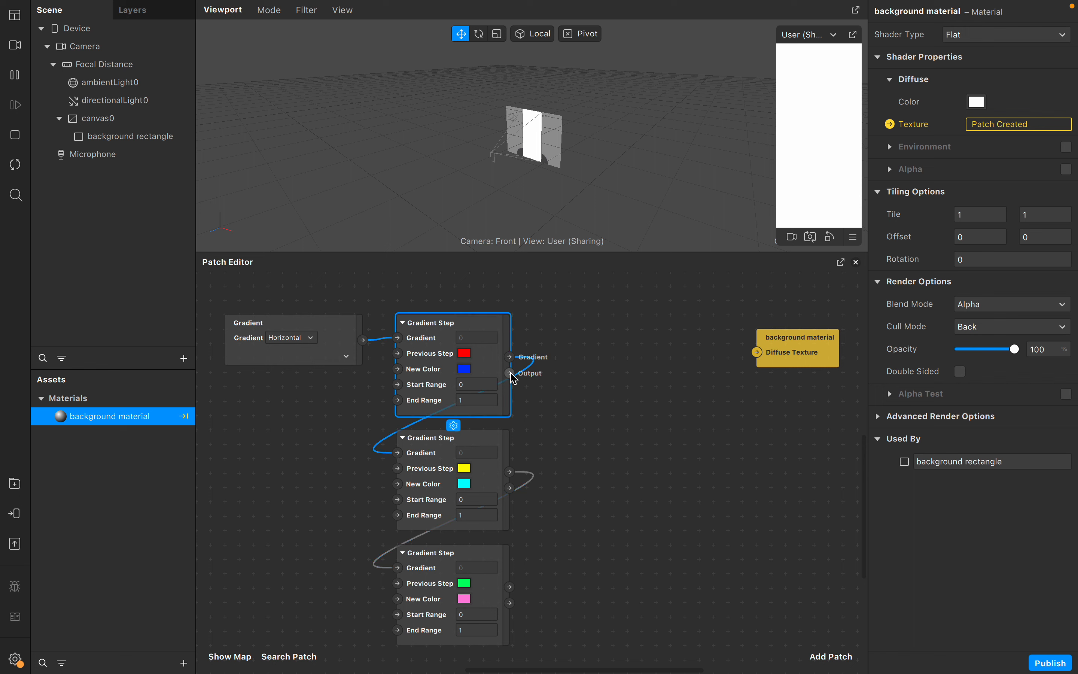
{"action": "left_click_drag", "start_coordinate": [510, 373], "coordinate": [399, 470]}
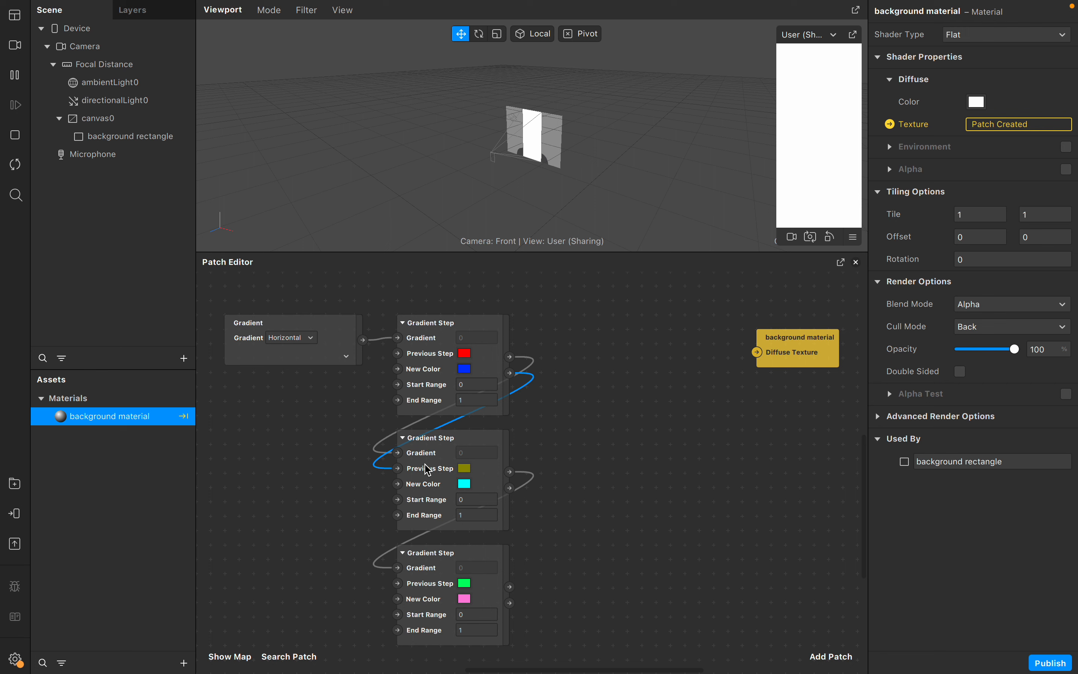
{"action": "left_click_drag", "start_coordinate": [510, 488], "coordinate": [398, 583]}
{"action": "left_click", "coordinate": [481, 558]}
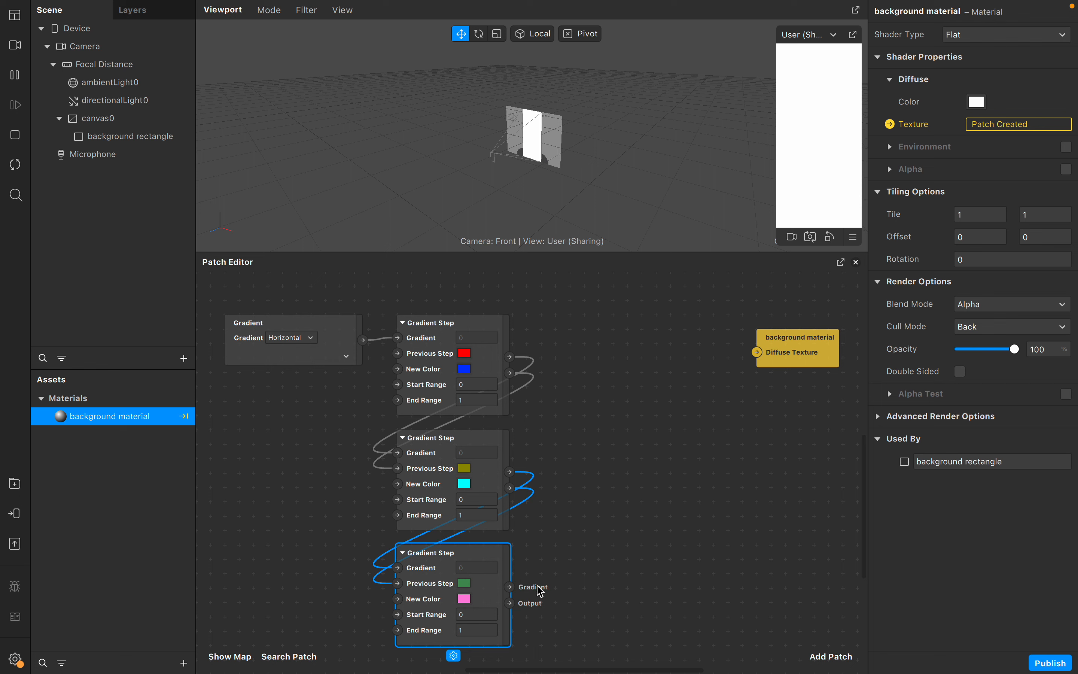
{"action": "left_click_drag", "start_coordinate": [510, 603], "coordinate": [759, 349]}
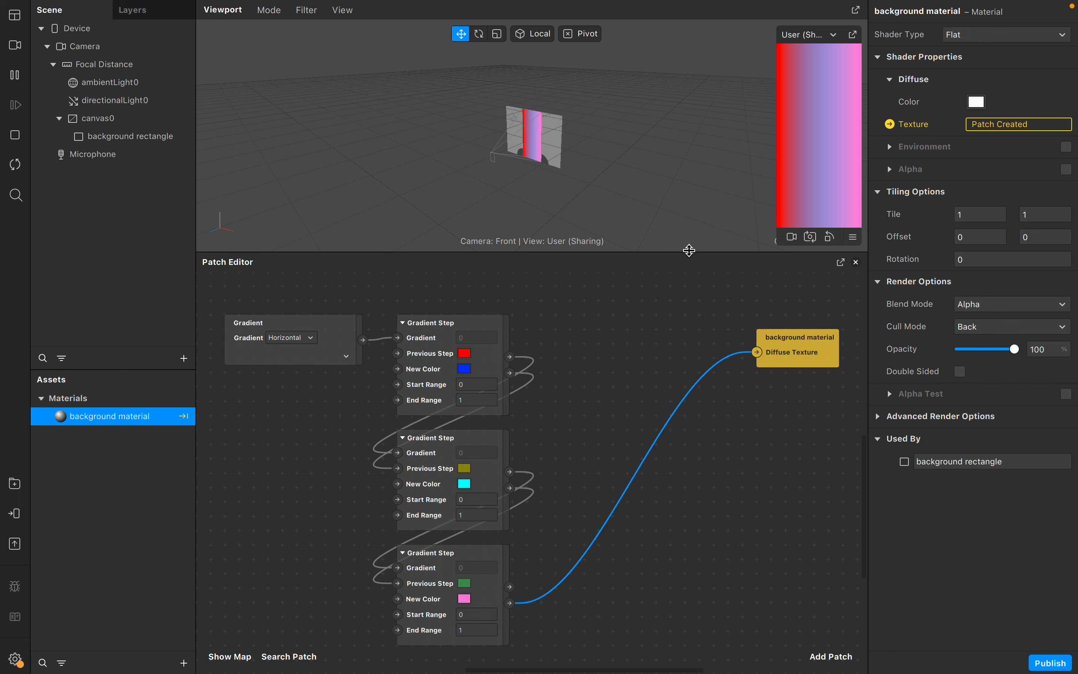
Step: Enlarge the Viewport and its simulator preview, and nudge the first Gradient Step patch slightly upward
{"action": "left_click_drag", "start_coordinate": [694, 253], "coordinate": [700, 395]}
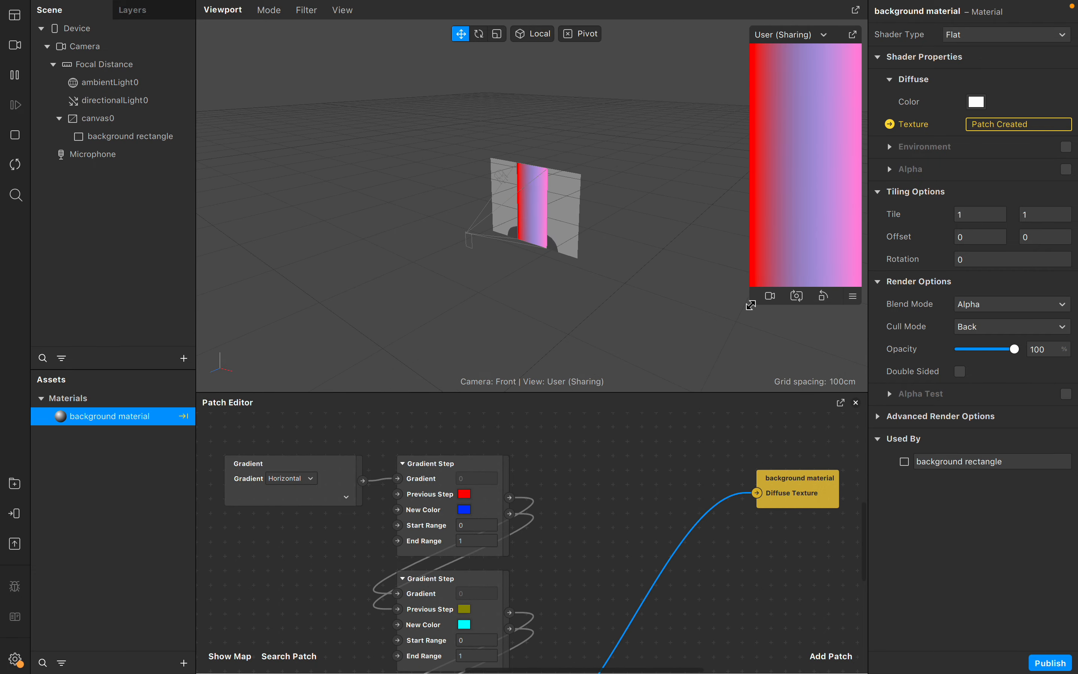
{"action": "left_click_drag", "start_coordinate": [750, 304], "coordinate": [697, 379]}
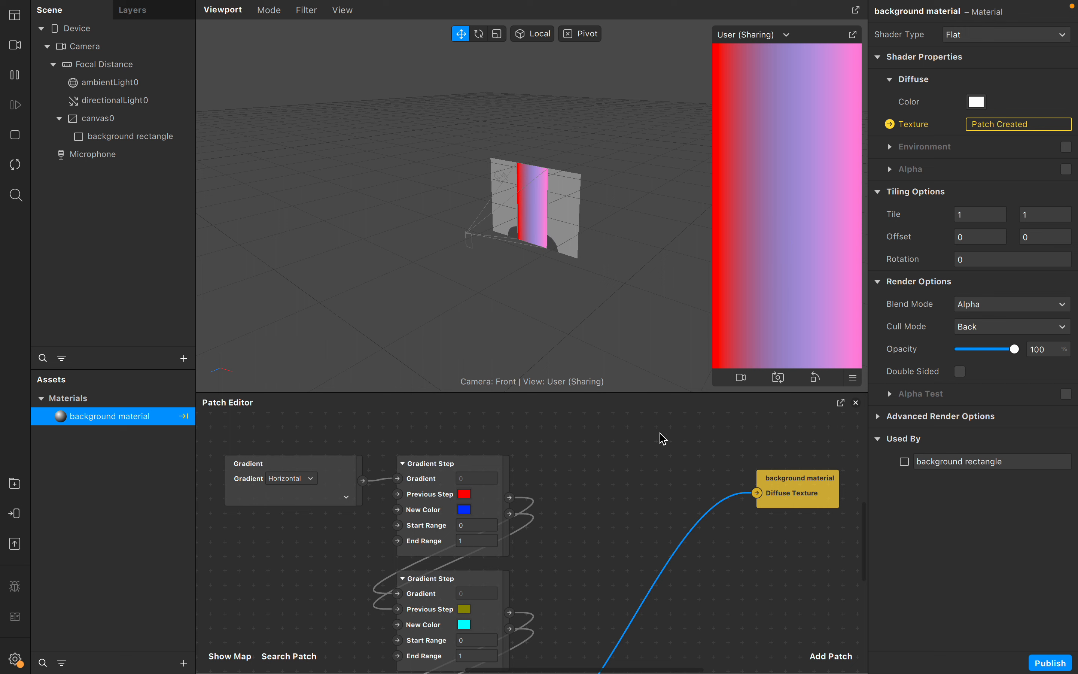
{"action": "left_click_drag", "start_coordinate": [596, 392], "coordinate": [596, 330]}
{"action": "left_click_drag", "start_coordinate": [501, 418], "coordinate": [500, 403]}
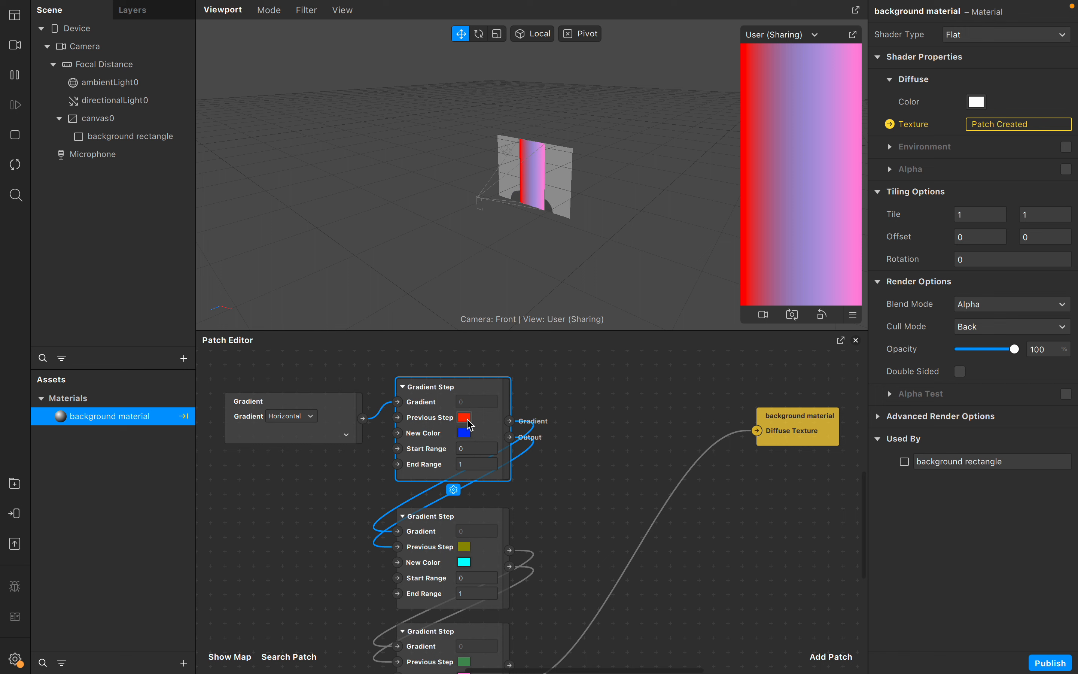
{"action": "left_click", "coordinate": [474, 464]}
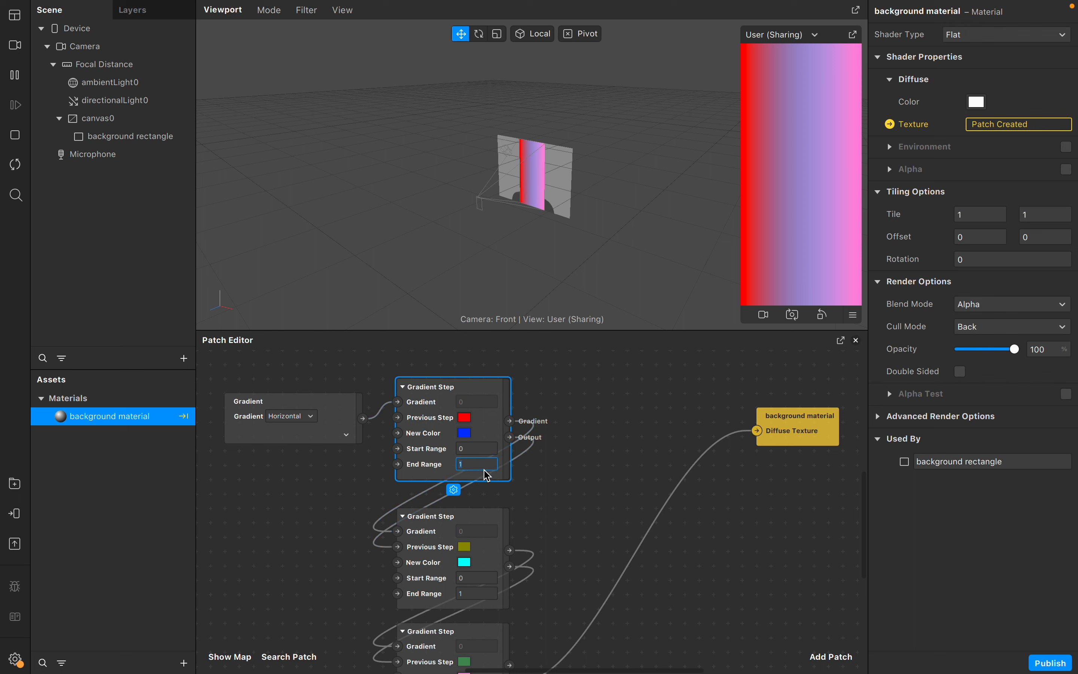
{"action": "left_click", "coordinate": [478, 449]}
{"action": "key", "text": "BackSpace"}
{"action": "type", "text": ".25"}
{"action": "key", "text": "Return"}
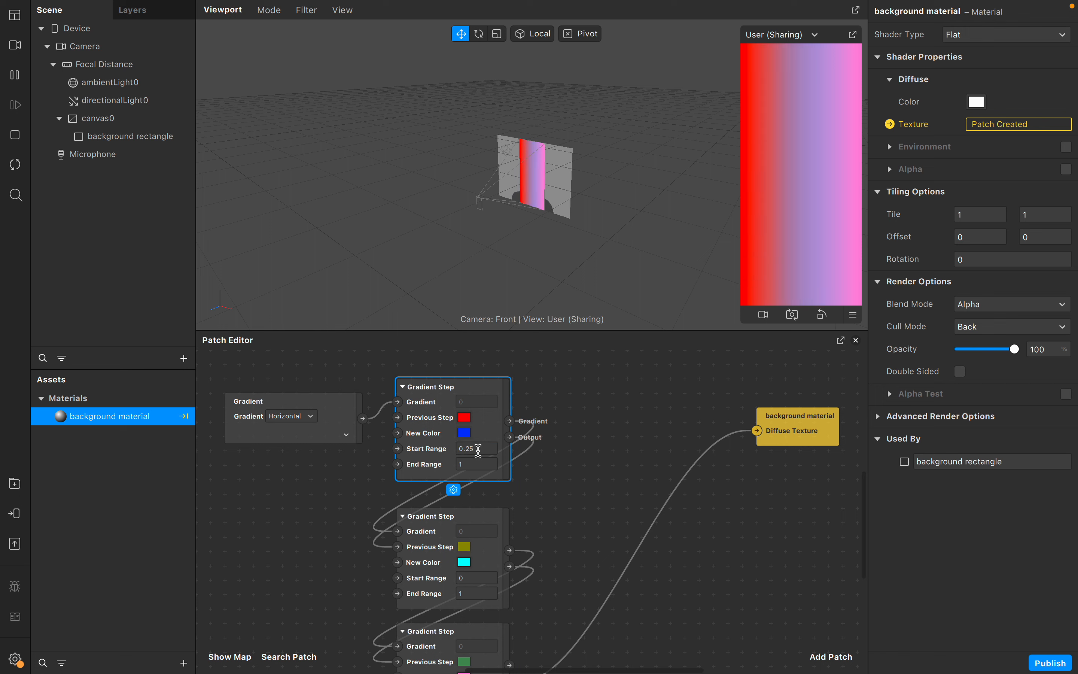
{"action": "left_click", "coordinate": [474, 463]}
{"action": "left_click", "coordinate": [478, 447]}
{"action": "key", "text": "BackSpace"}
{"action": "type", "text": "0"}
{"action": "key", "text": "Return"}
Step: Set the first Gradient Step patch's End Range to 0.25
{"action": "left_click", "coordinate": [474, 461]}
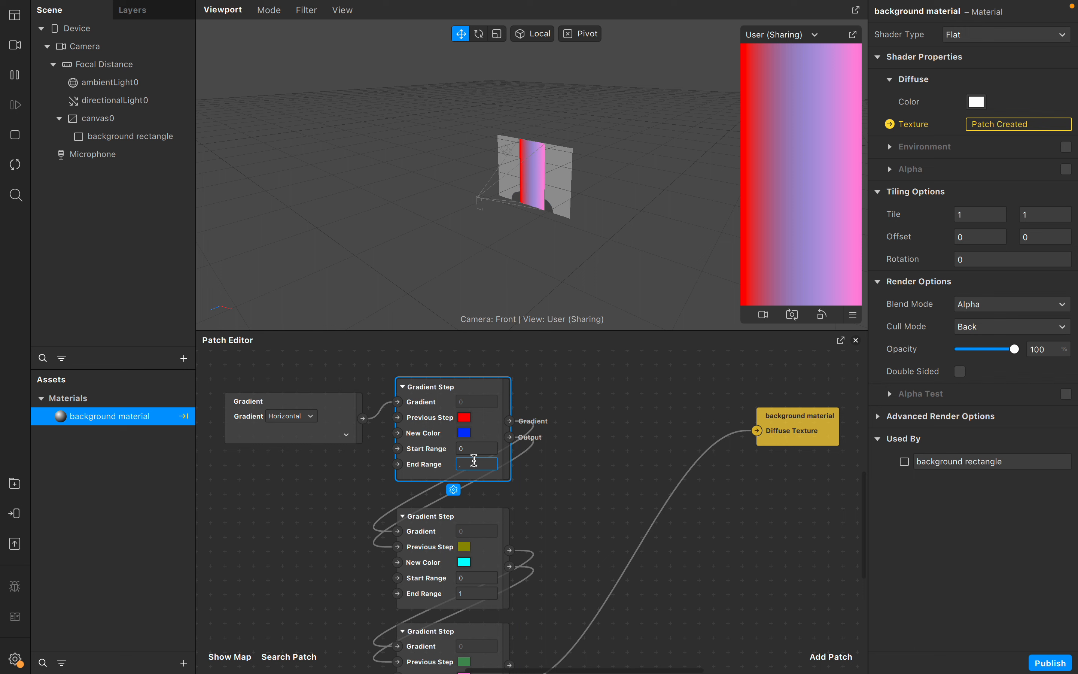
{"action": "type", "text": ".25"}
{"action": "key", "text": "Return"}
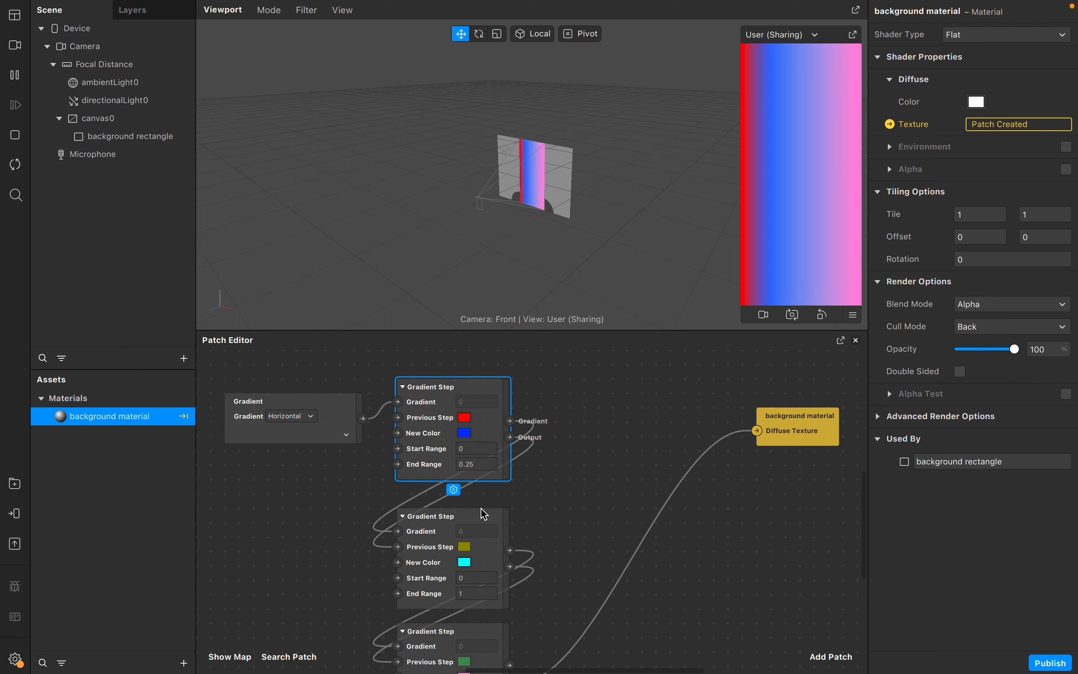
Step: Set the second Gradient Step patch's Start Range to 0.25 and End Range to 0.5
{"action": "left_click", "coordinate": [472, 578]}
{"action": "key", "text": "BackSpace"}
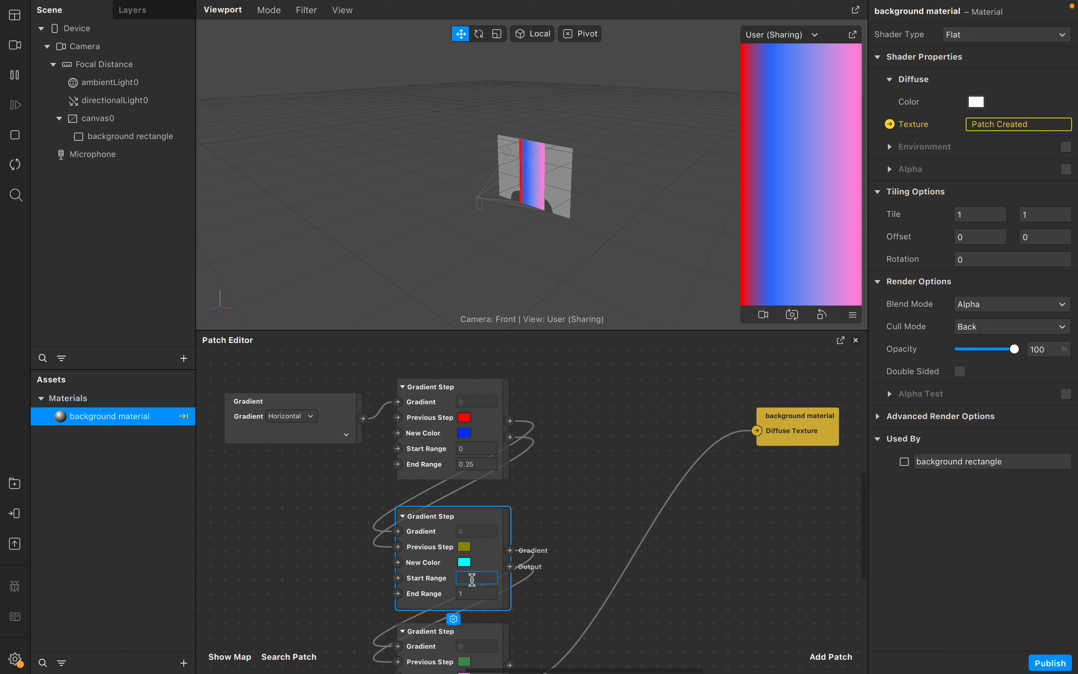
{"action": "type", "text": "0.2"}
{"action": "key", "text": "Return"}
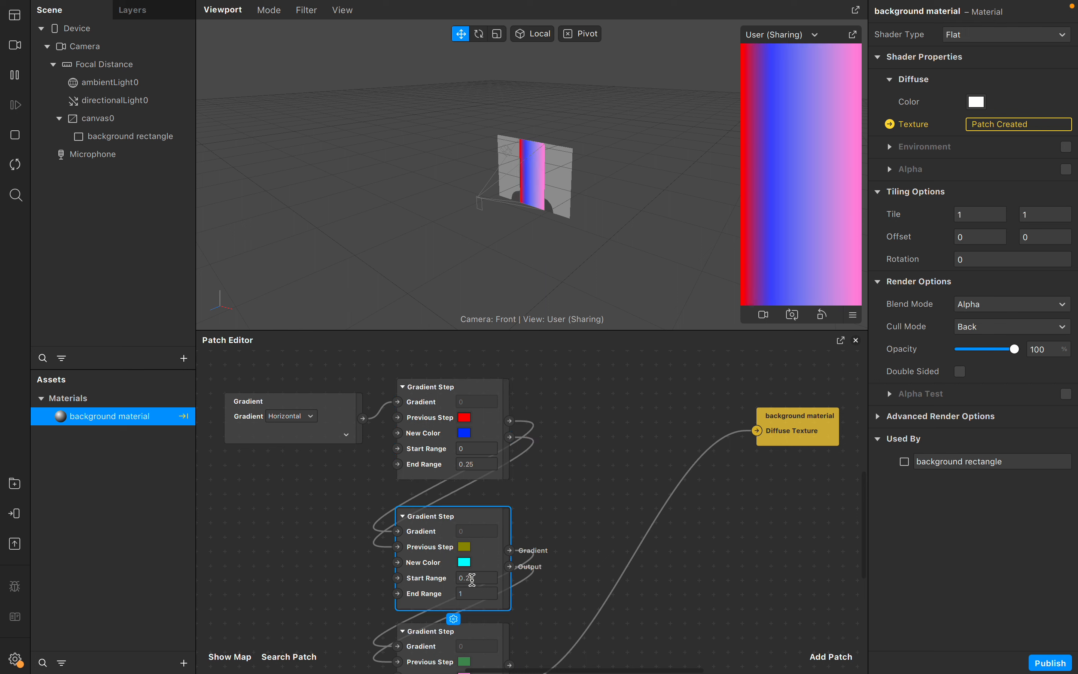
{"action": "left_click", "coordinate": [471, 593]}
{"action": "key", "text": "Return"}
Step: Set the third Gradient Step patch's Start Range to 0.5 and its End Range to 1
{"action": "scroll", "coordinate": [560, 556], "scroll_direction": "down", "scroll_amount": 4}
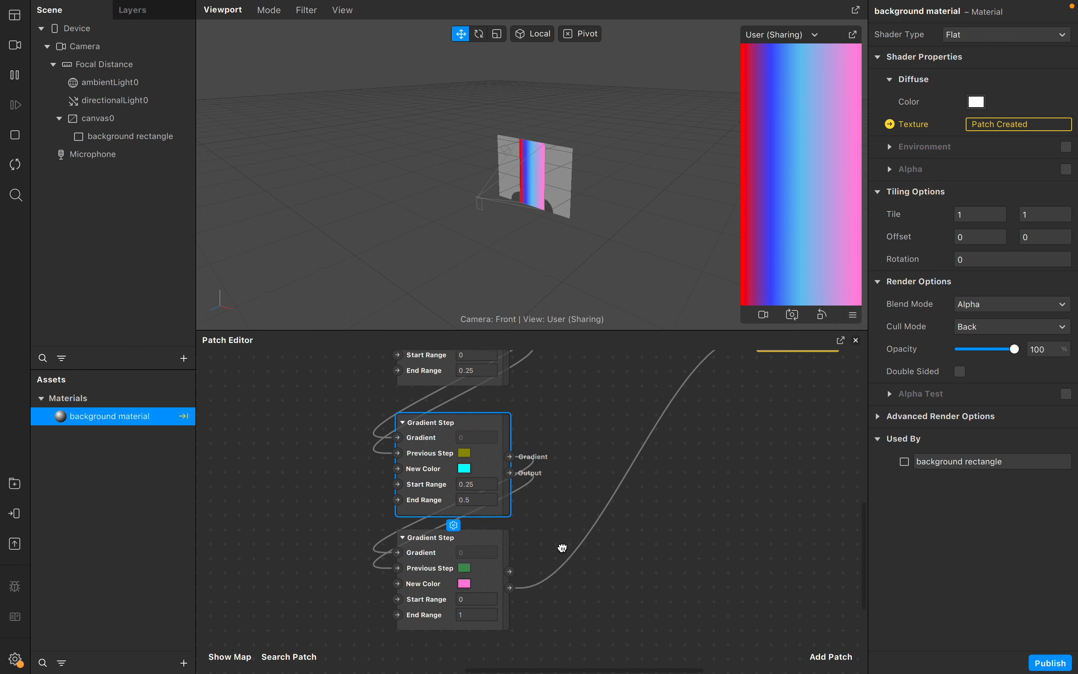
{"action": "left_click", "coordinate": [473, 595]}
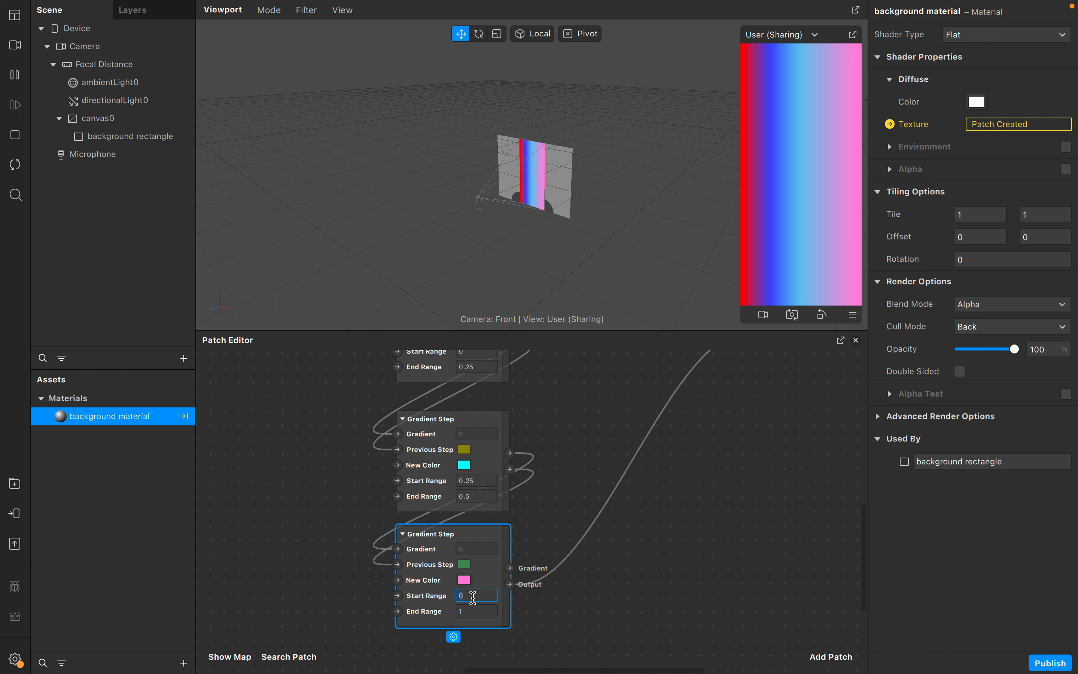
{"action": "key", "text": "BackSpace"}
{"action": "key", "text": "Return"}
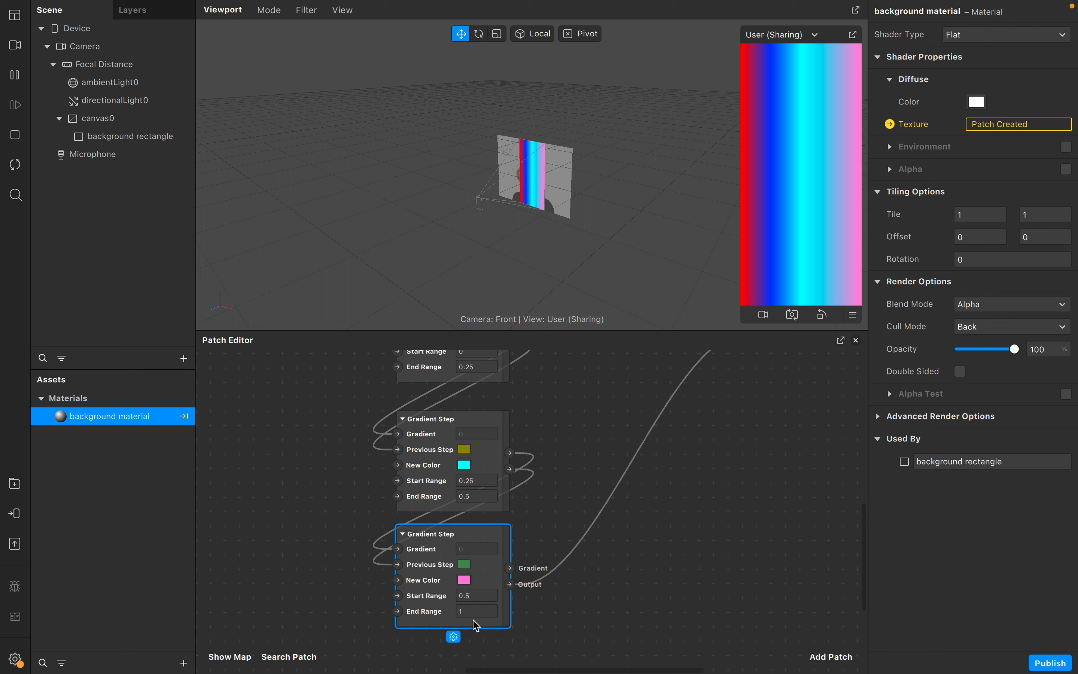
{"action": "left_click", "coordinate": [474, 612]}
{"action": "key", "text": "BackSpace"}
{"action": "key", "text": "Return"}
{"action": "scroll", "coordinate": [646, 517], "scroll_direction": "up", "scroll_amount": 2}
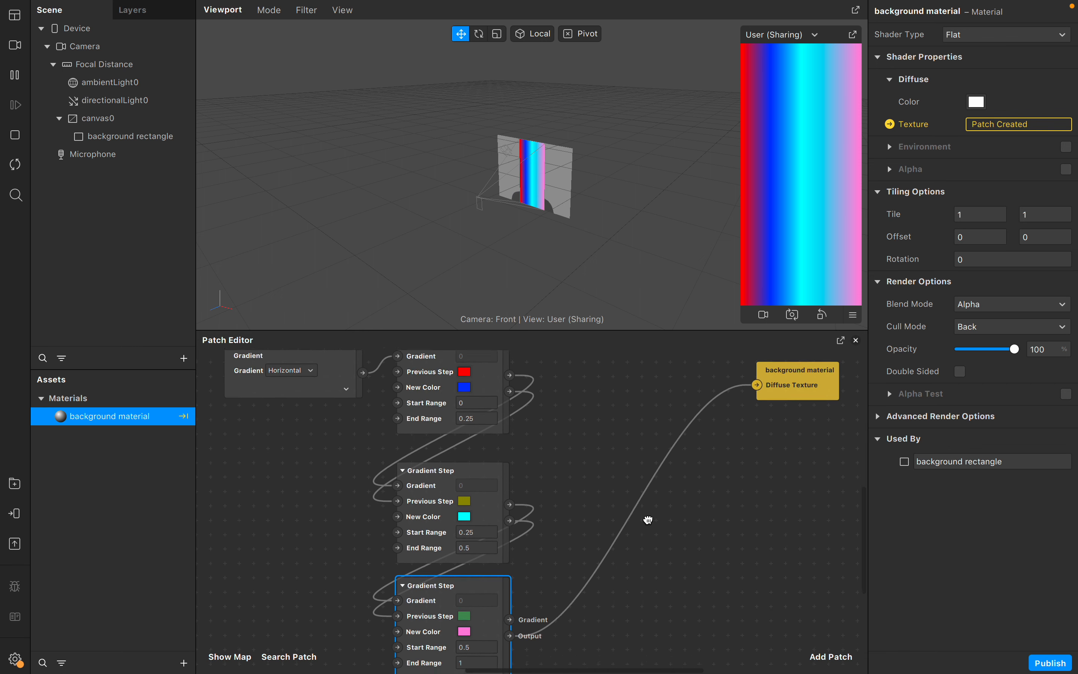
{"action": "scroll", "coordinate": [648, 520], "scroll_direction": "down", "scroll_amount": 2}
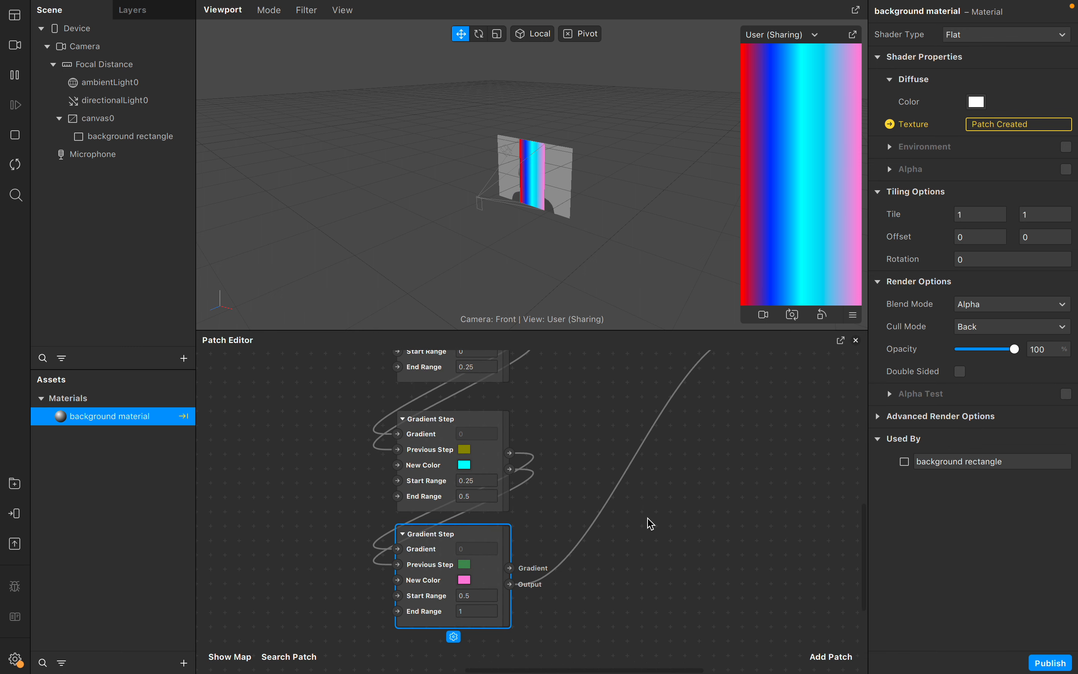
{"action": "scroll", "coordinate": [650, 521], "scroll_direction": "up", "scroll_amount": 4}
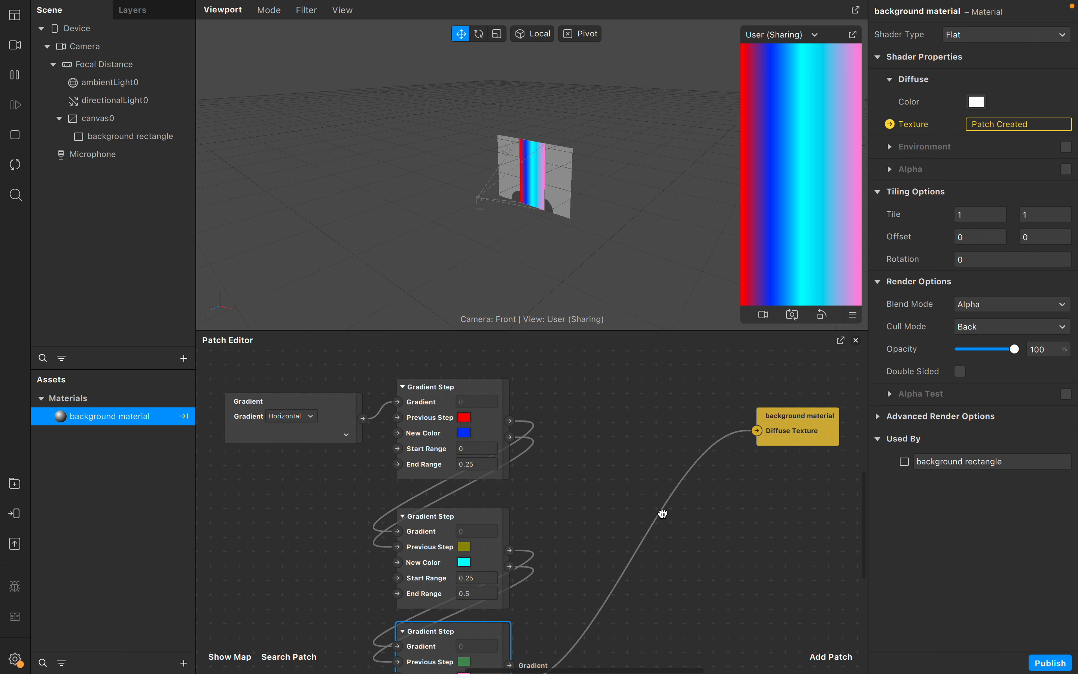
{"action": "scroll", "coordinate": [663, 513], "scroll_direction": "down", "scroll_amount": 4}
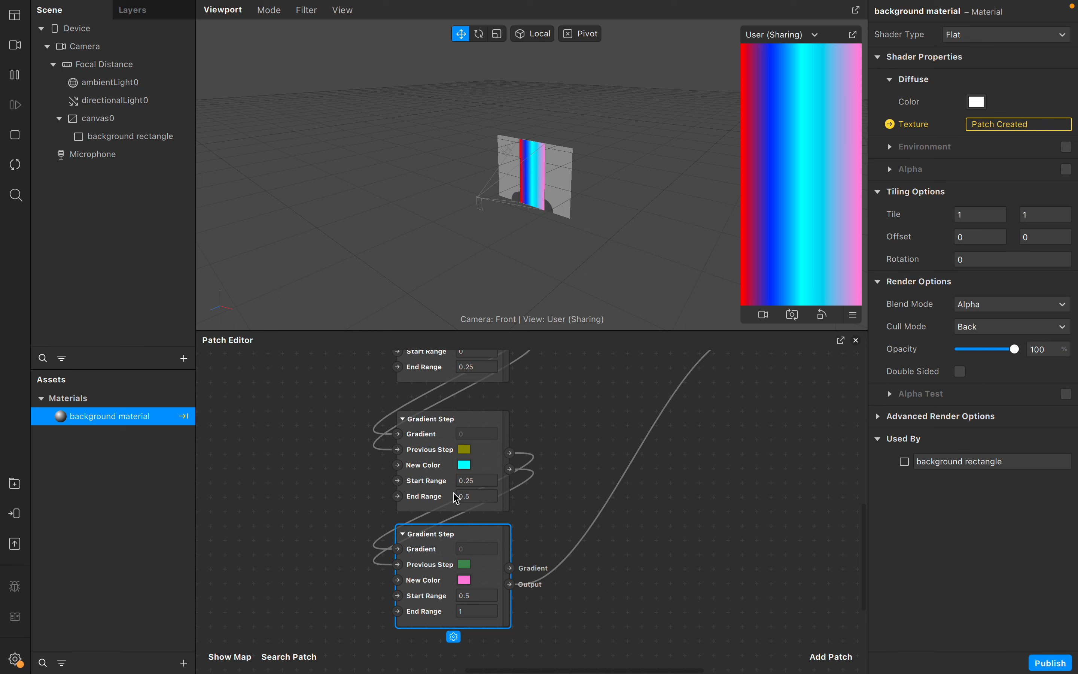
{"action": "scroll", "coordinate": [551, 484], "scroll_direction": "up", "scroll_amount": 3}
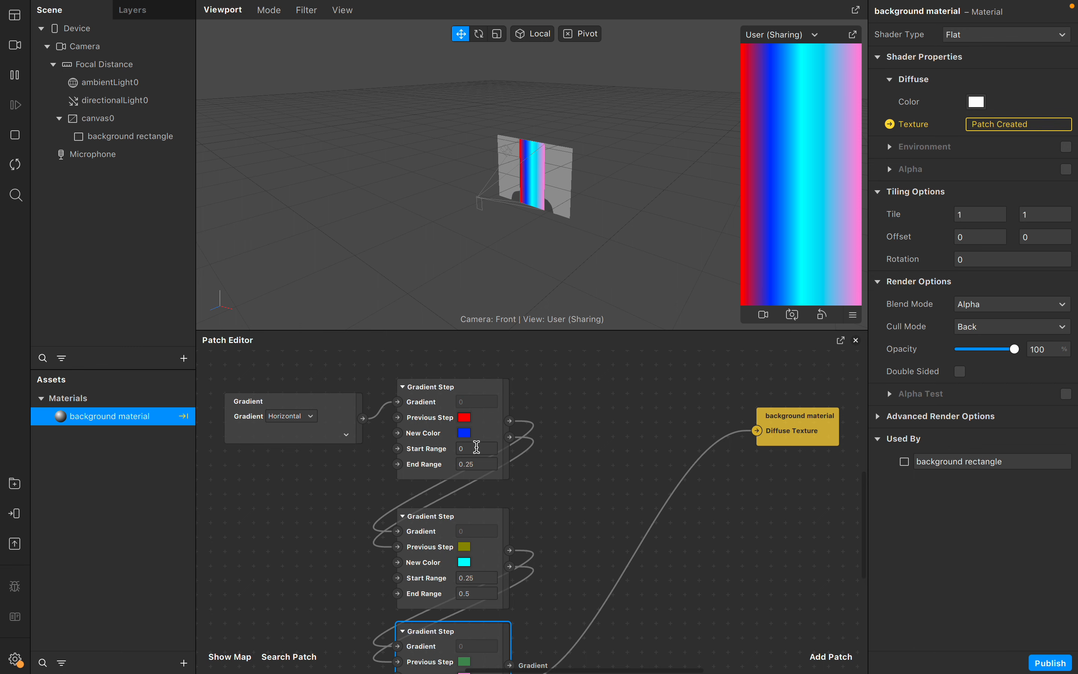
Step: Set the background material's opacity to 36% and enlarge the Viewport and its simulator preview
{"action": "scroll", "coordinate": [476, 447], "scroll_direction": "down", "scroll_amount": 4}
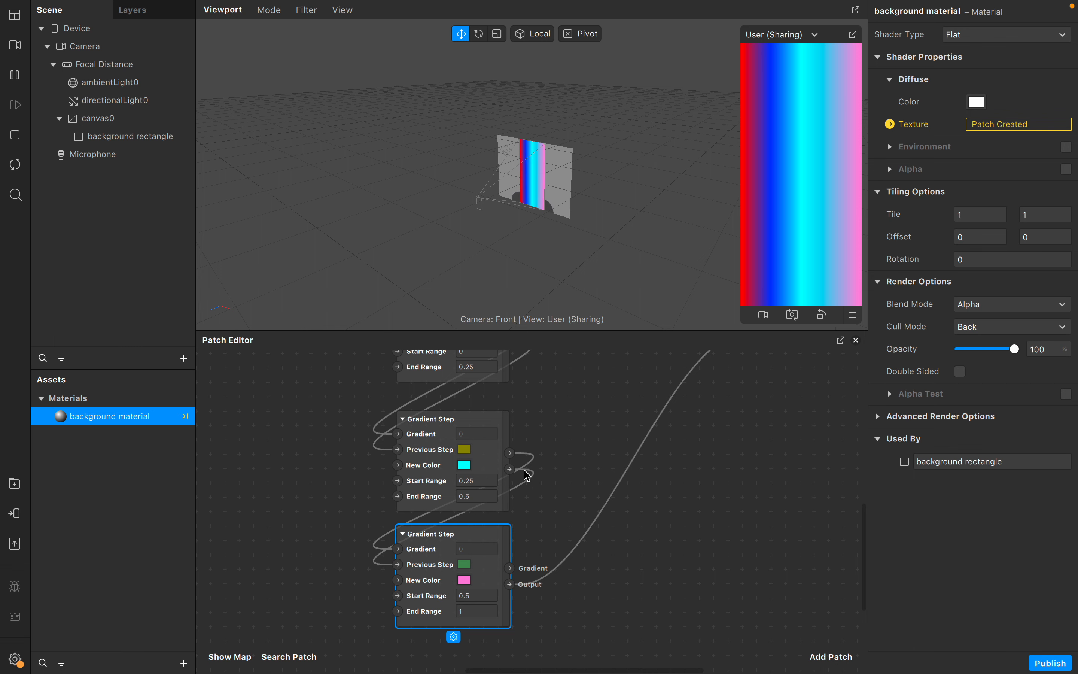
{"action": "scroll", "coordinate": [563, 456], "scroll_direction": "up", "scroll_amount": 4}
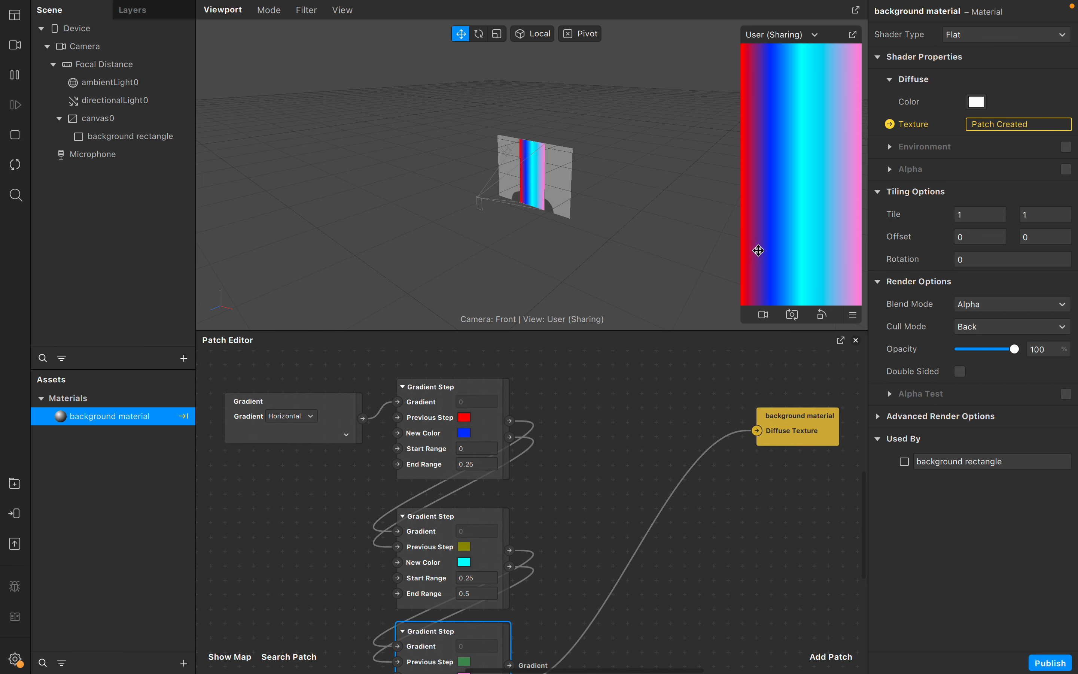
{"action": "left_click_drag", "start_coordinate": [1009, 355], "coordinate": [983, 355]}
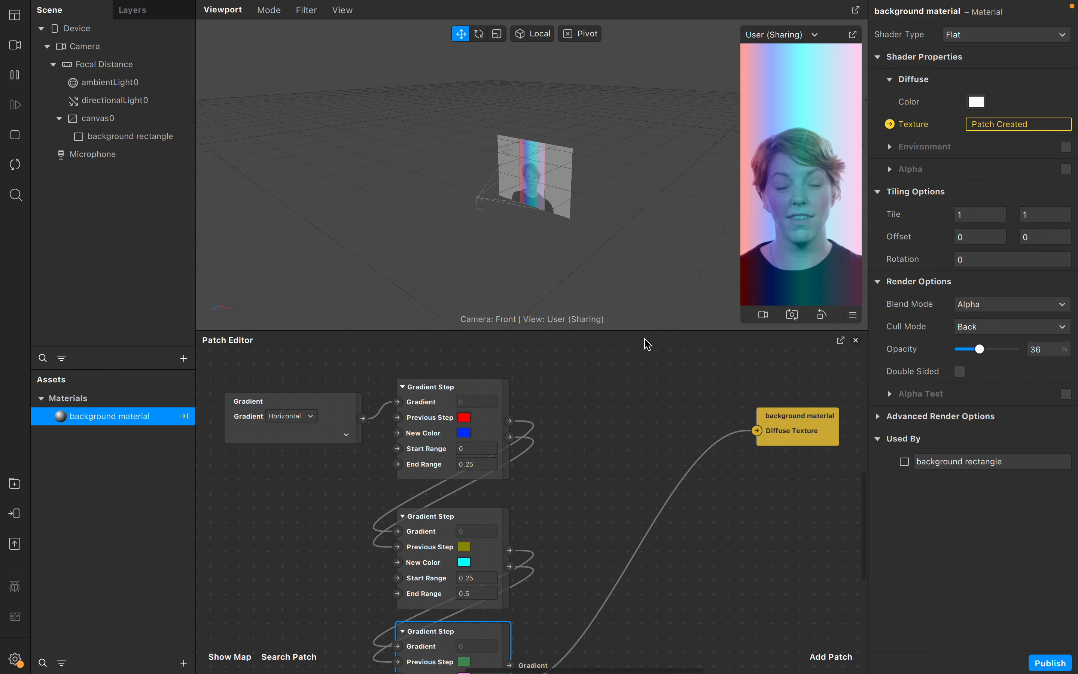
{"action": "left_click_drag", "start_coordinate": [642, 330], "coordinate": [631, 400]}
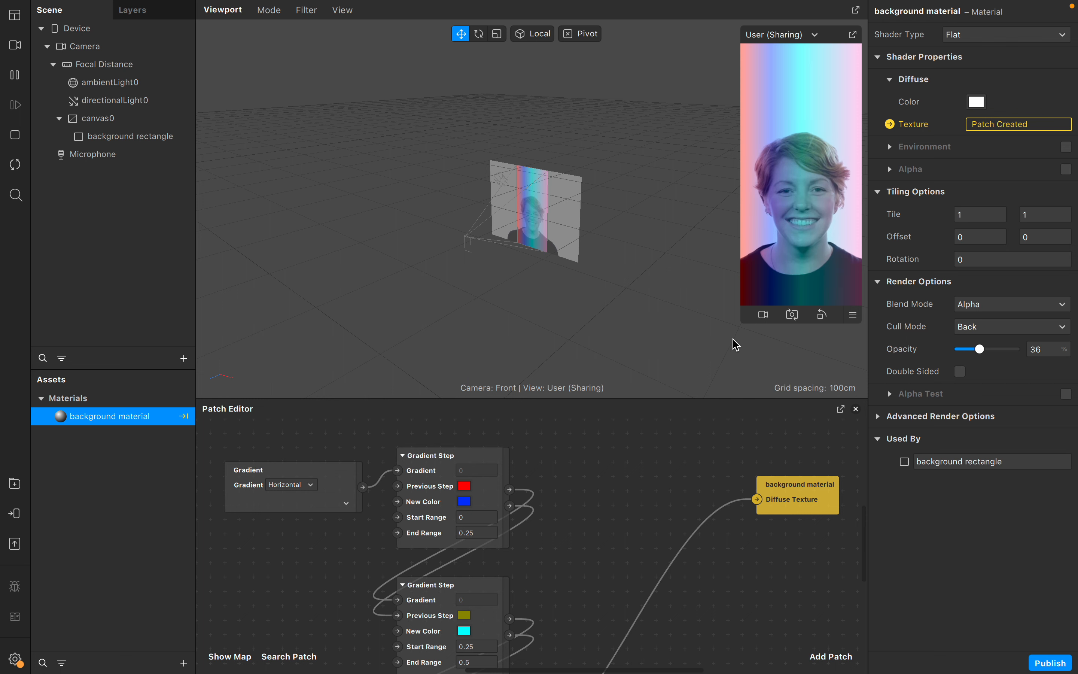
{"action": "left_click_drag", "start_coordinate": [744, 328], "coordinate": [709, 392]}
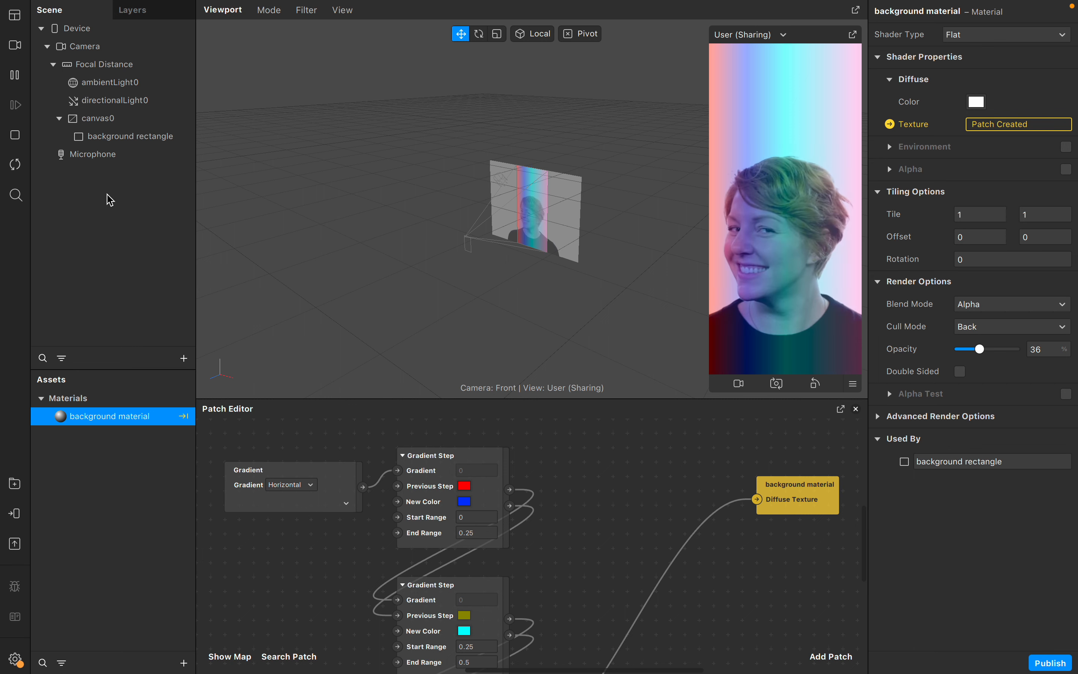
Step: Add a texture extraction and a Person segmentation to the Camera, and check the properties of both resulting textures
{"action": "left_click", "coordinate": [91, 52]}
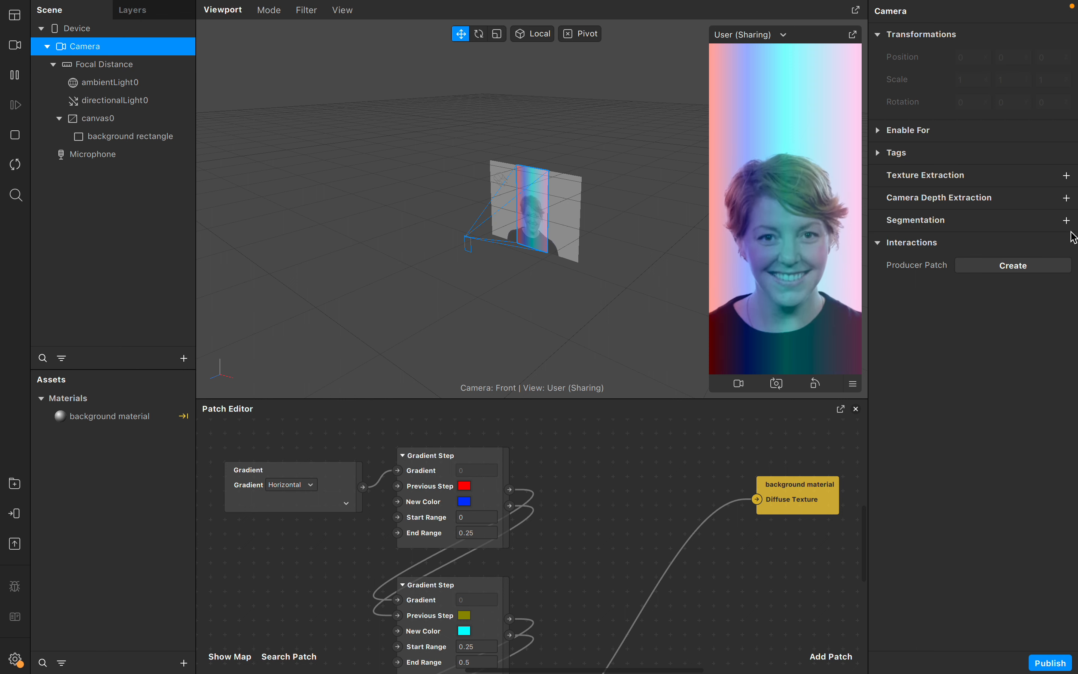
{"action": "left_click", "coordinate": [1067, 176]}
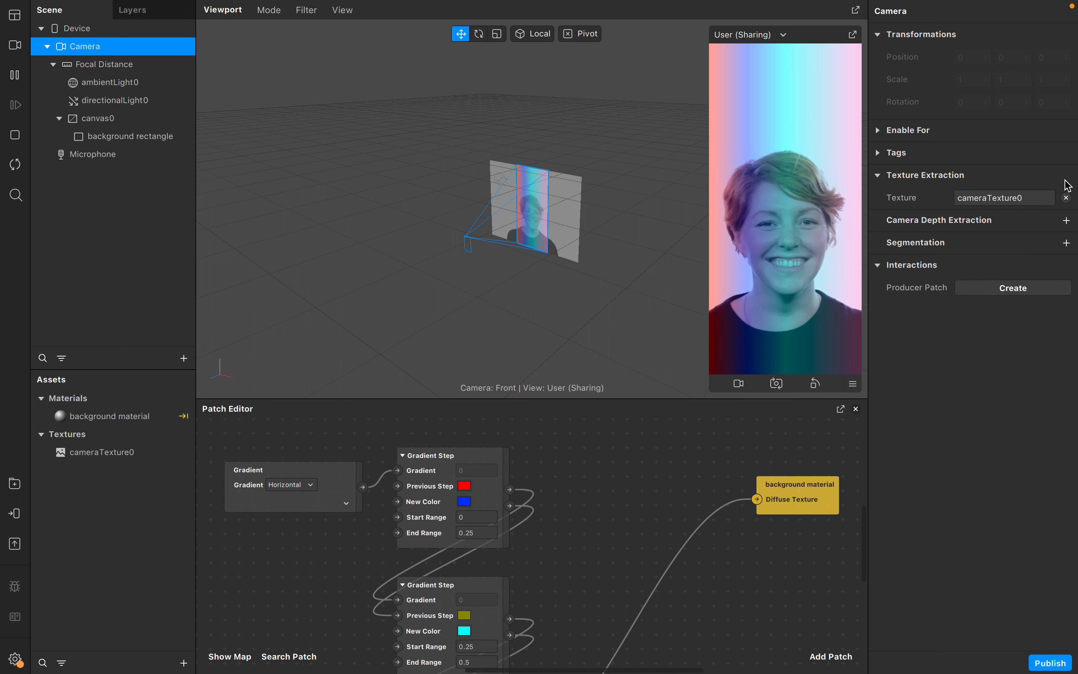
{"action": "left_click", "coordinate": [1067, 244]}
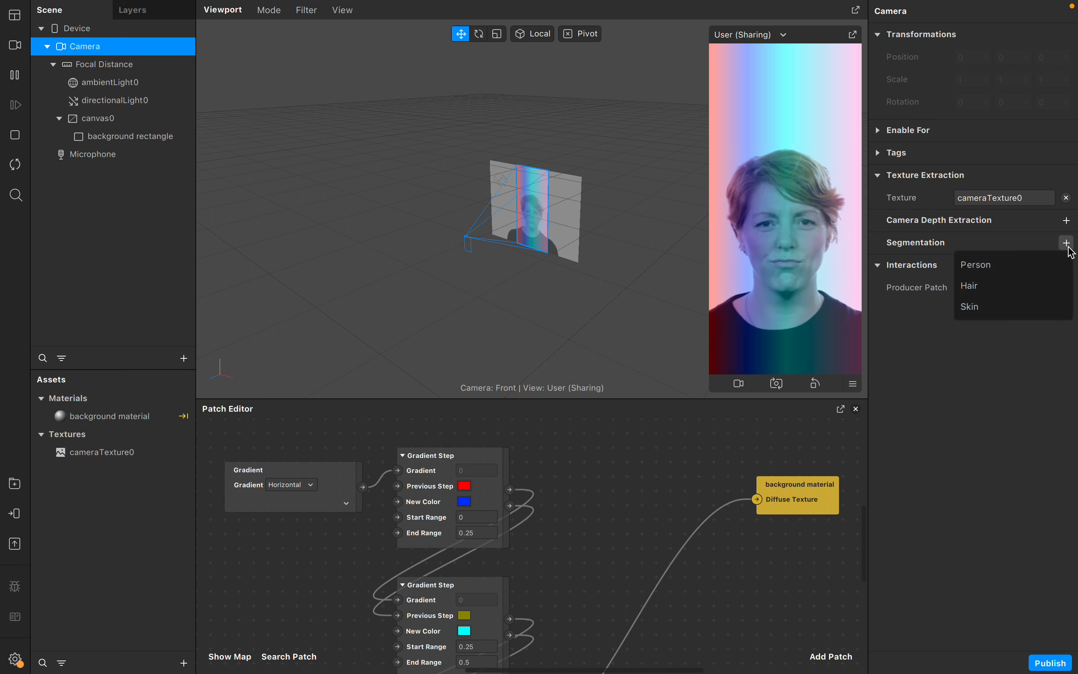
{"action": "left_click", "coordinate": [1036, 265]}
{"action": "left_click", "coordinate": [150, 462]}
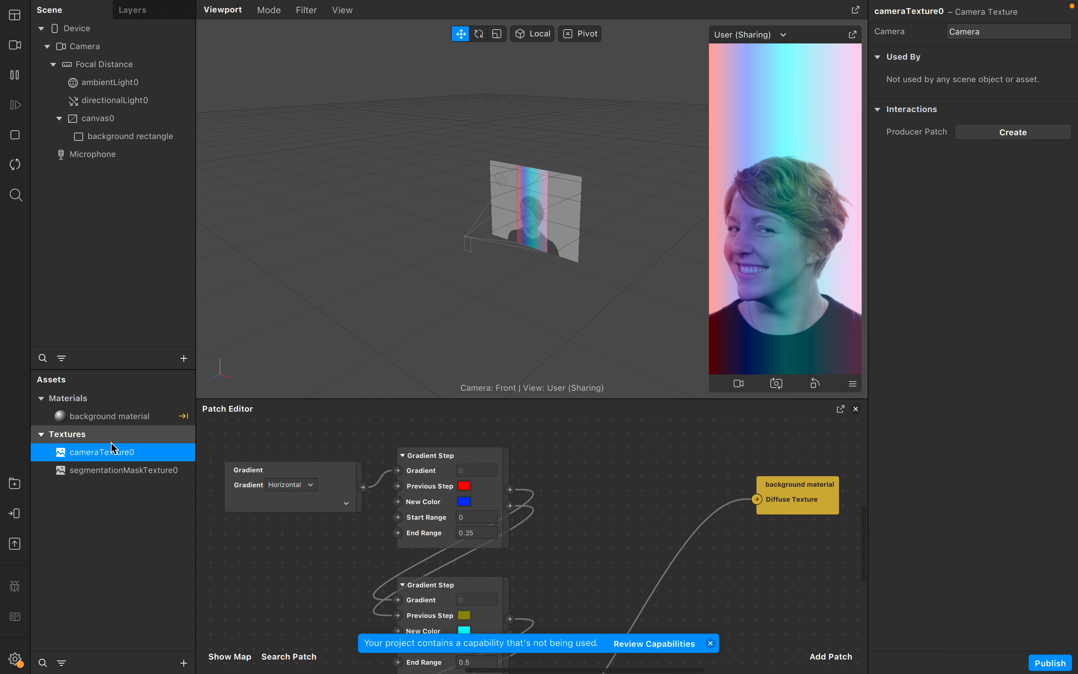
{"action": "left_click", "coordinate": [117, 472]}
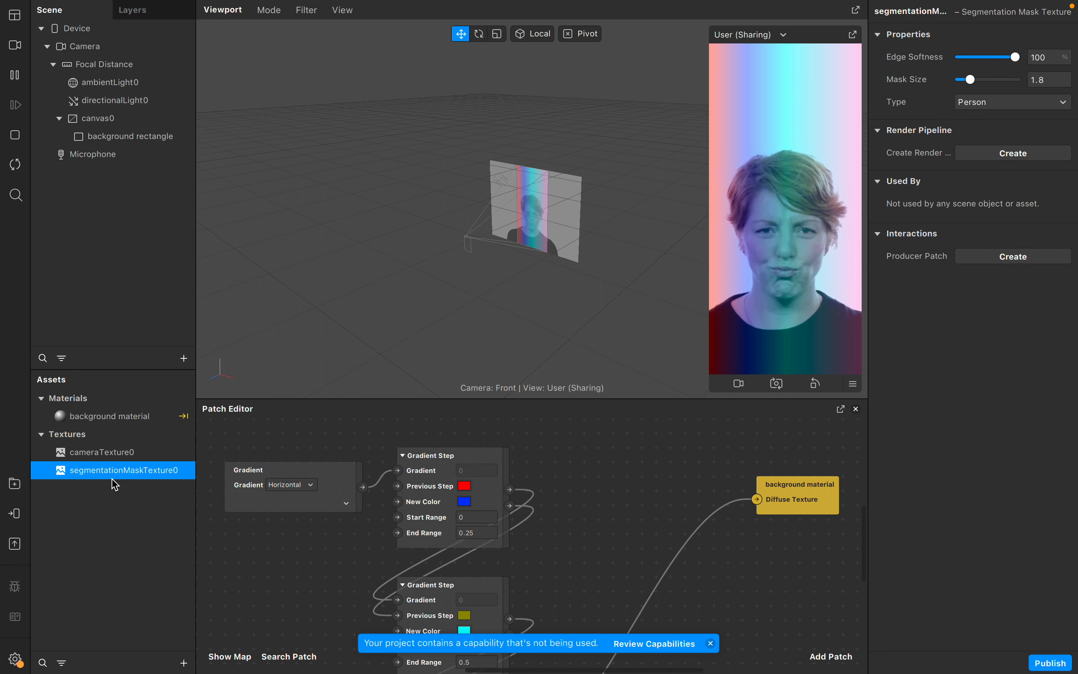
{"action": "left_click", "coordinate": [186, 360]}
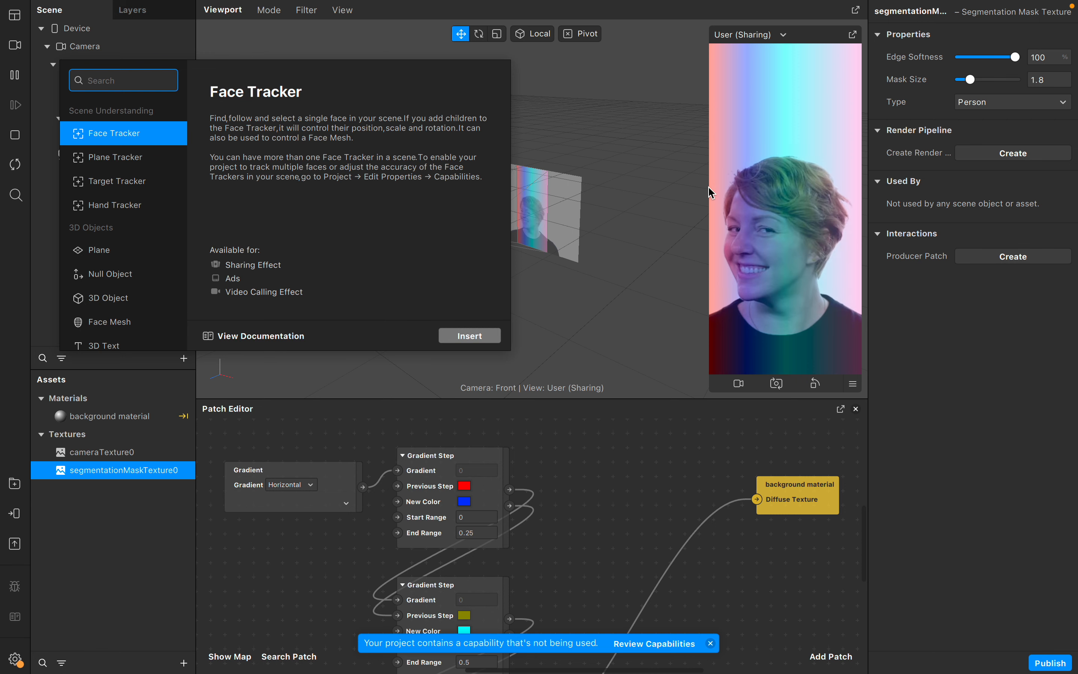
{"action": "left_click", "coordinate": [628, 276]}
{"action": "left_click", "coordinate": [627, 276]}
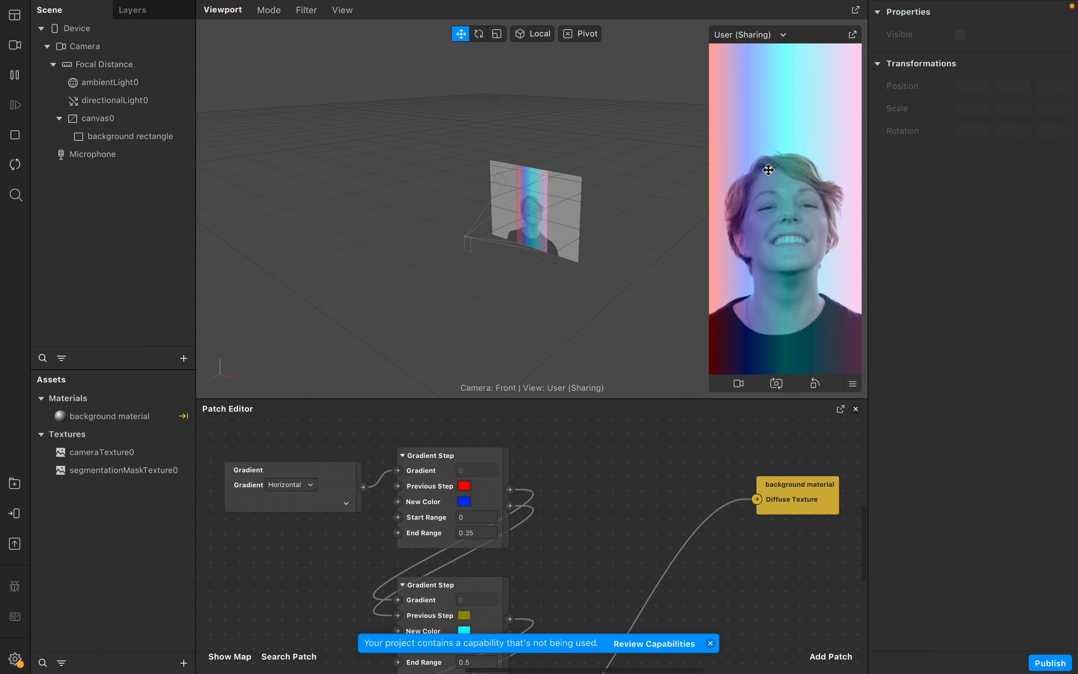
Step: Add a second rectangle to canvas0 and rename it "person"
{"action": "left_click", "coordinate": [186, 360]}
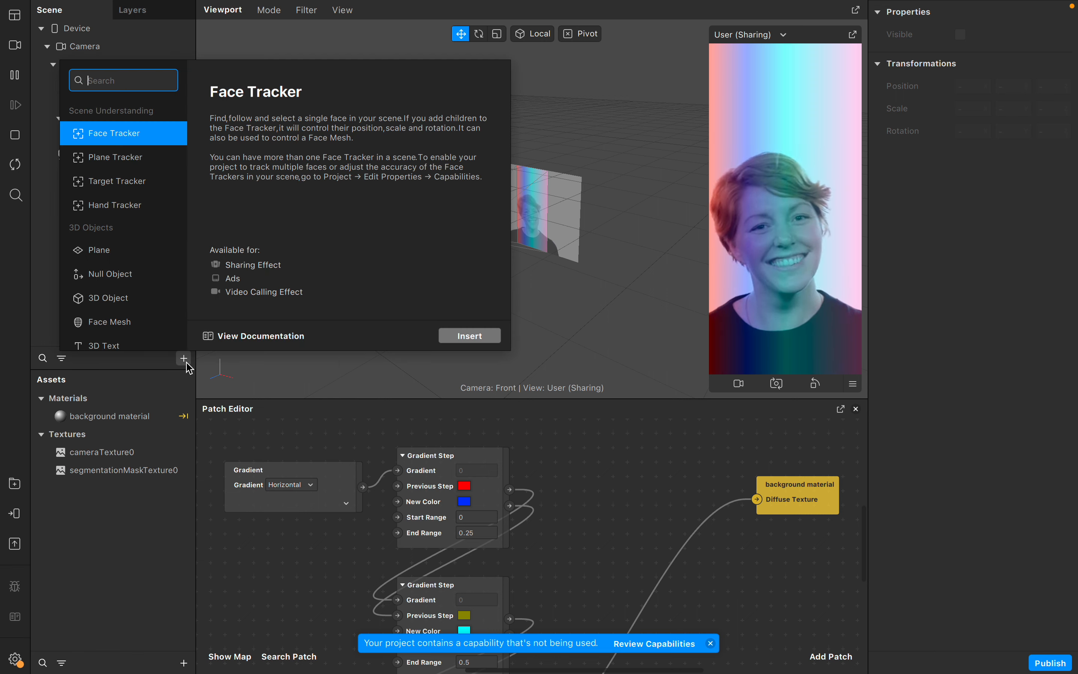
{"action": "type", "text": "rea"}
{"action": "key", "text": "BackSpace"}
{"action": "key", "text": "Return"}
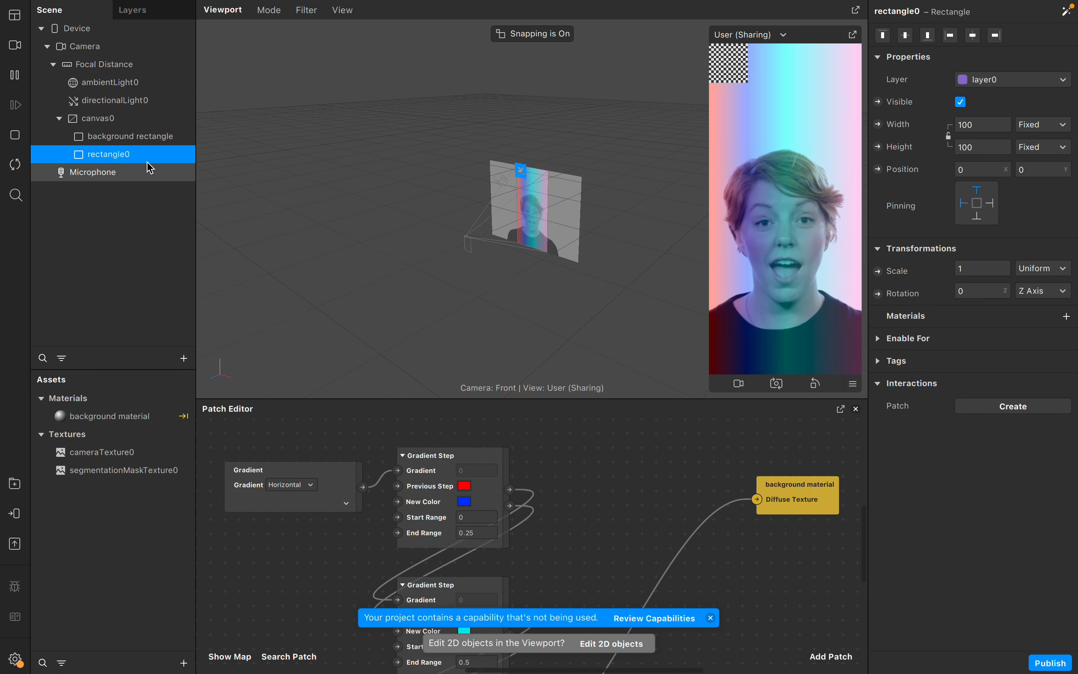
{"action": "right_click", "coordinate": [132, 158]}
{"action": "left_click", "coordinate": [169, 202]}
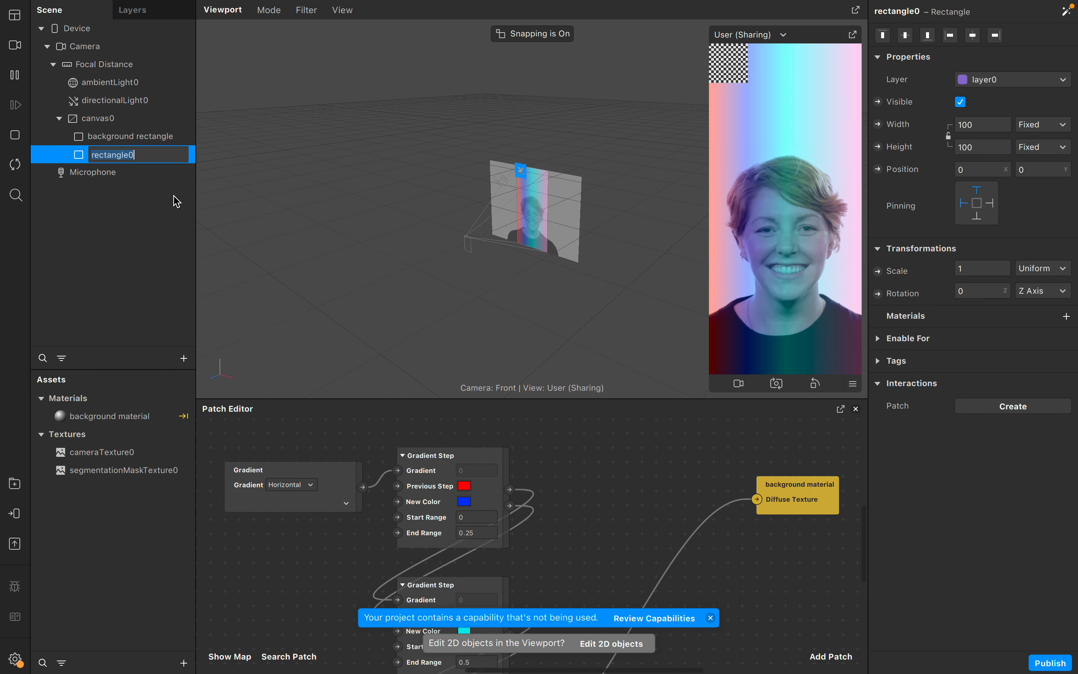
{"action": "type", "text": "person"}
{"action": "key", "text": "Return"}
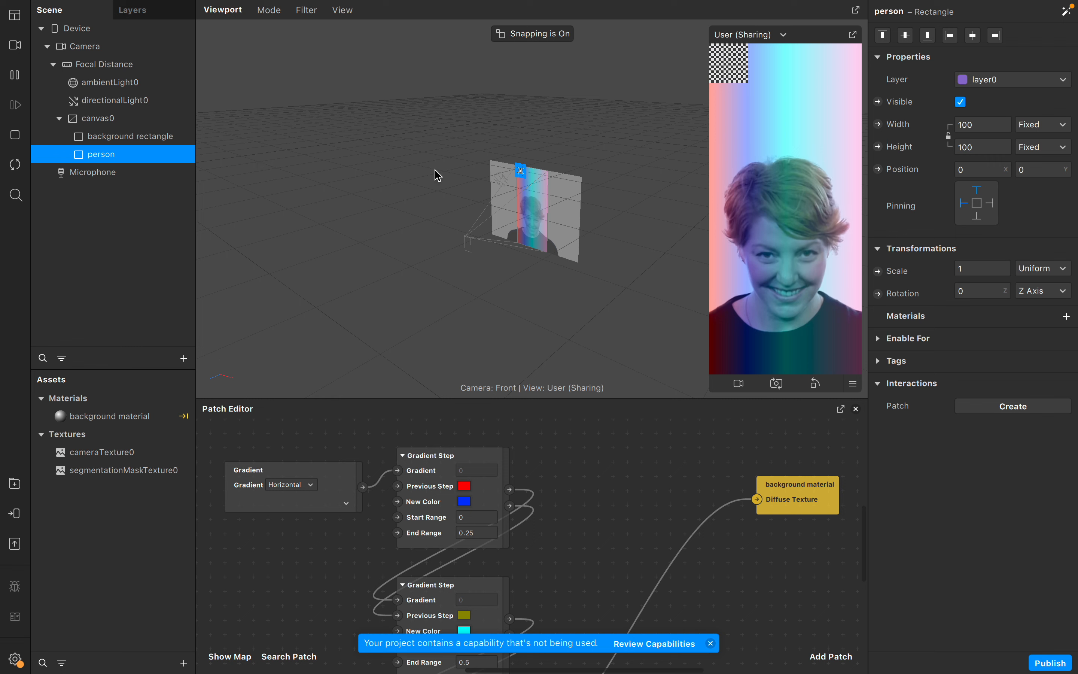
Step: Make the person rectangle fill the full width and height of the canvas
{"action": "left_click", "coordinate": [985, 126]}
{"action": "left_click", "coordinate": [981, 147]}
{"action": "left_click", "coordinate": [985, 148]}
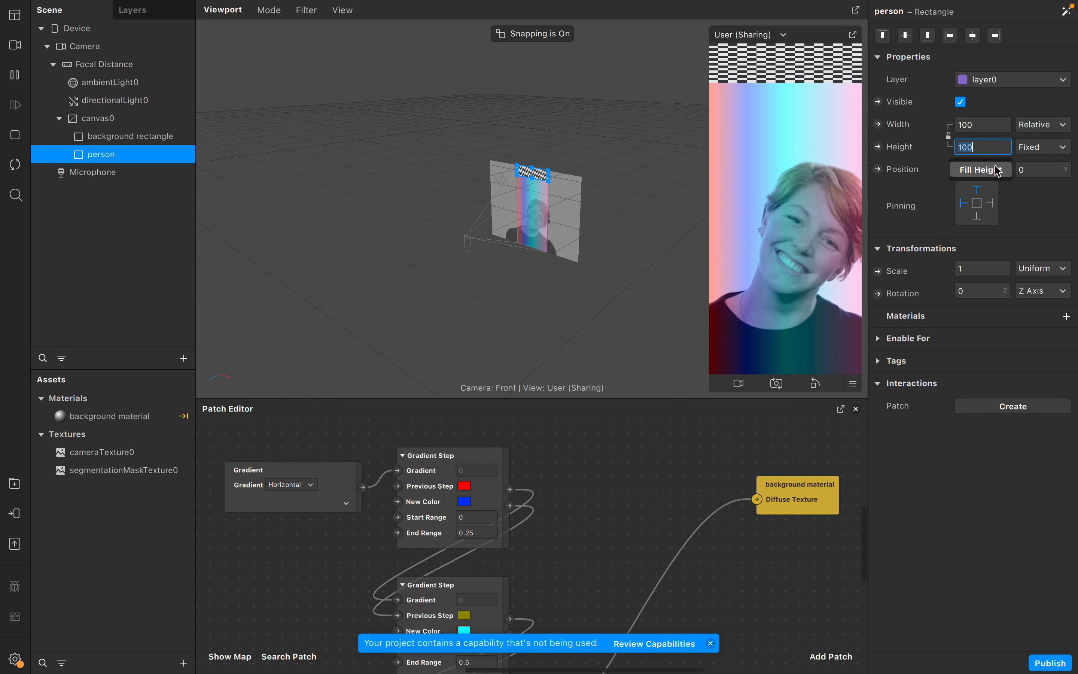
{"action": "left_click", "coordinate": [984, 171]}
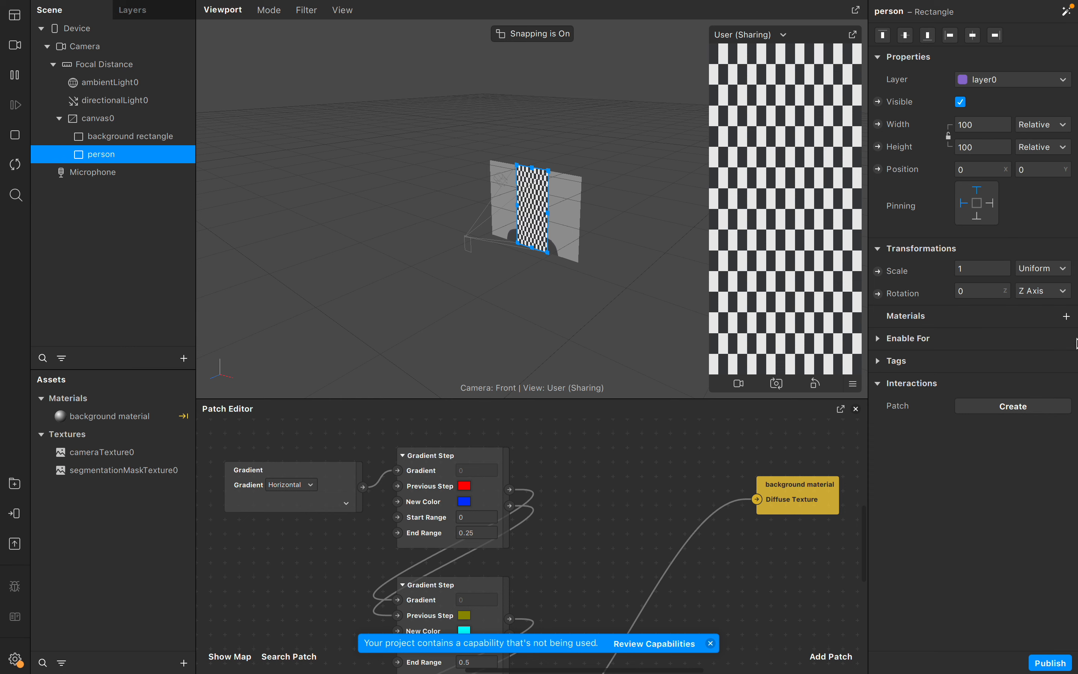
Step: Create a new material on the person rectangle and rename it "person material"
{"action": "left_click", "coordinate": [1067, 316]}
{"action": "left_click", "coordinate": [1024, 361]}
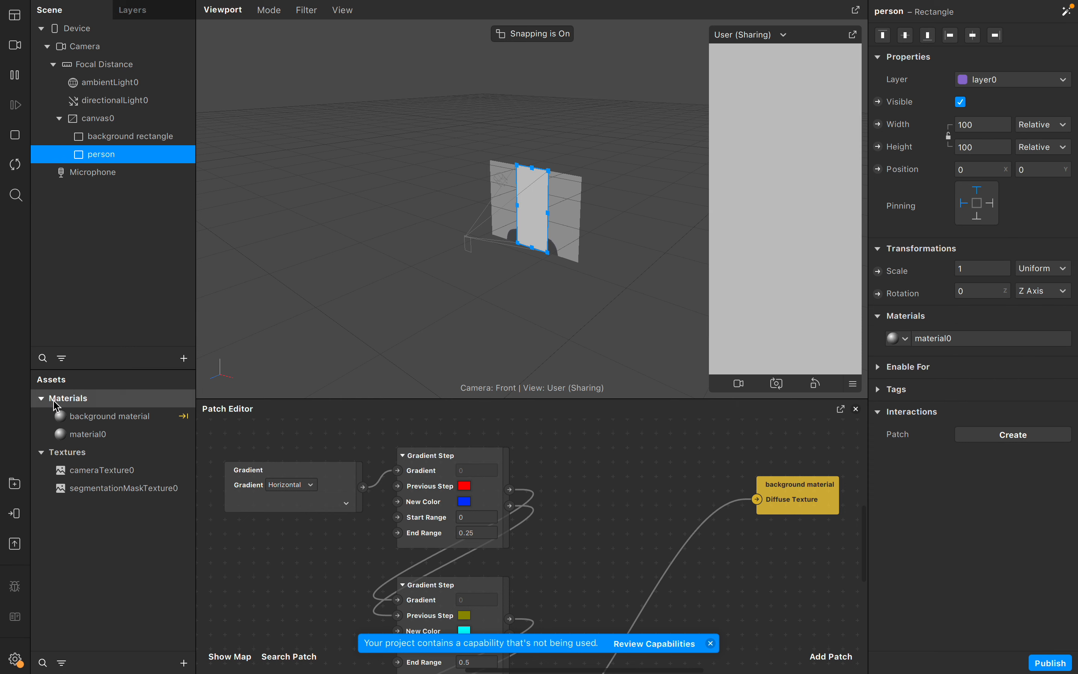
{"action": "right_click", "coordinate": [117, 436]}
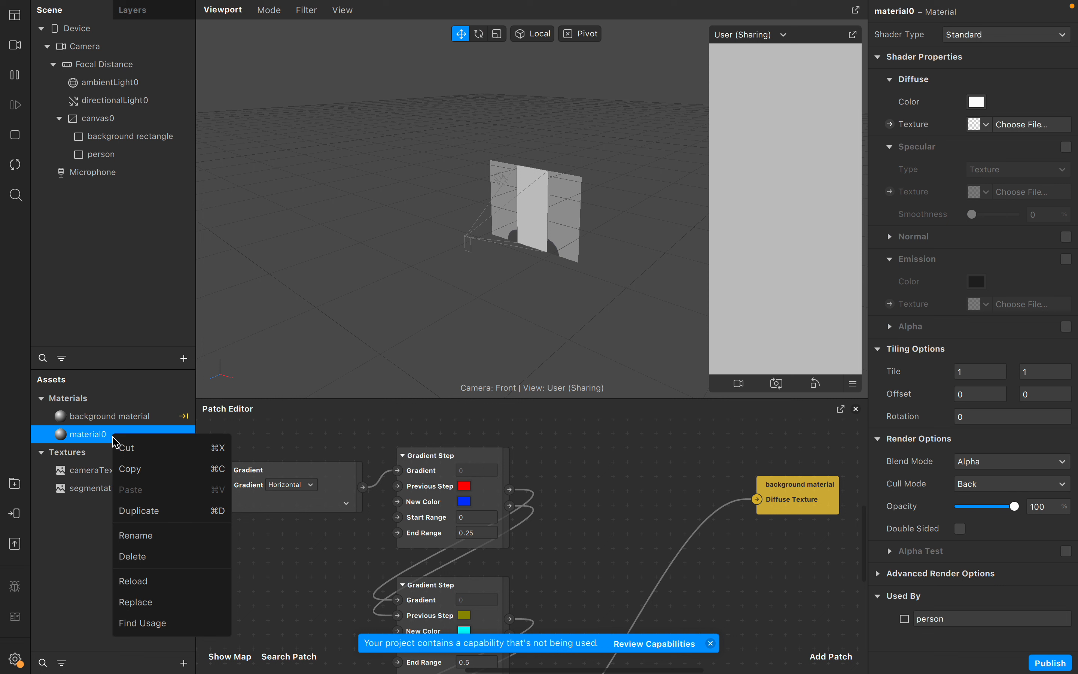
{"action": "left_click", "coordinate": [145, 535]}
{"action": "type", "text": "person"}
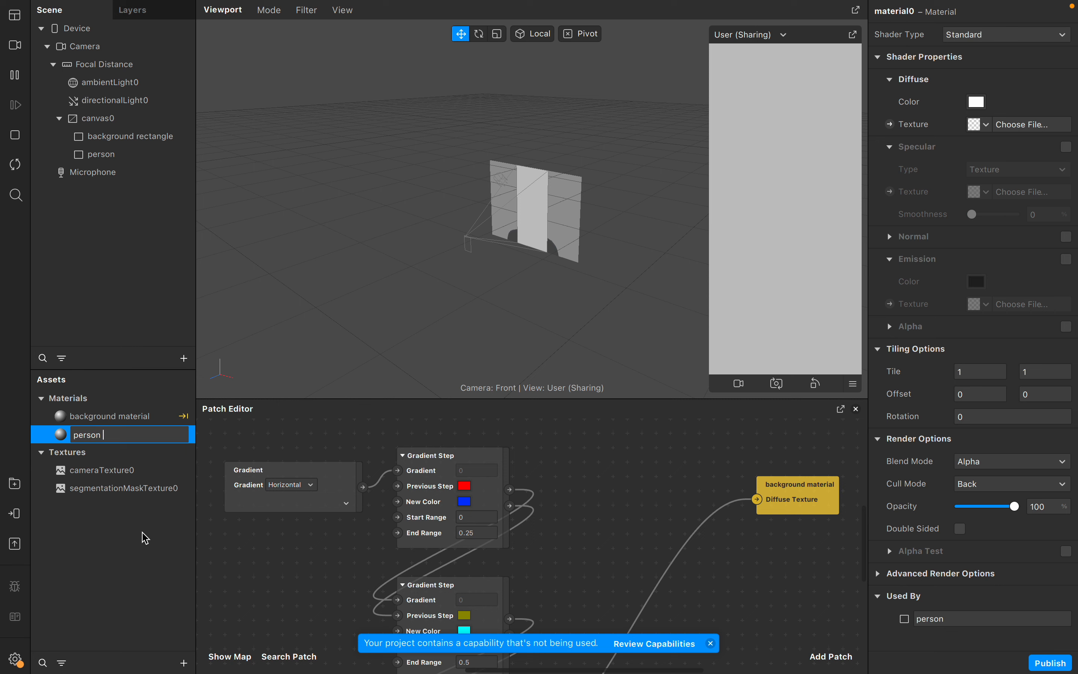
{"action": "type", "text": " material"}
{"action": "key", "text": "Return"}
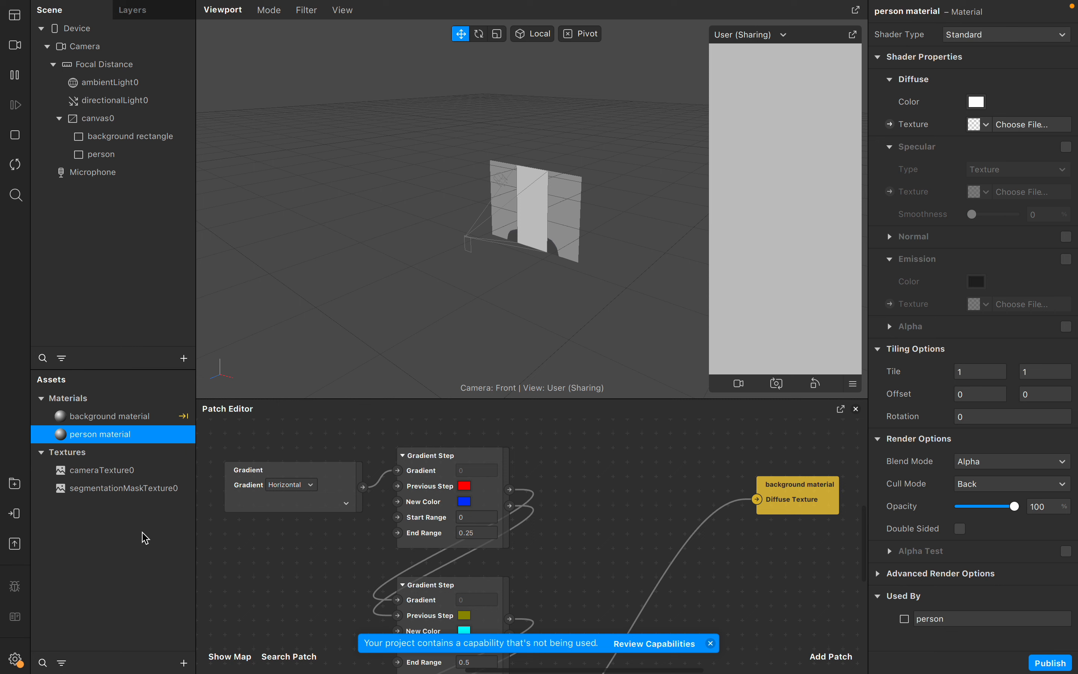
Step: Try to rename the person object to "person rectangle"
{"action": "right_click", "coordinate": [107, 154]}
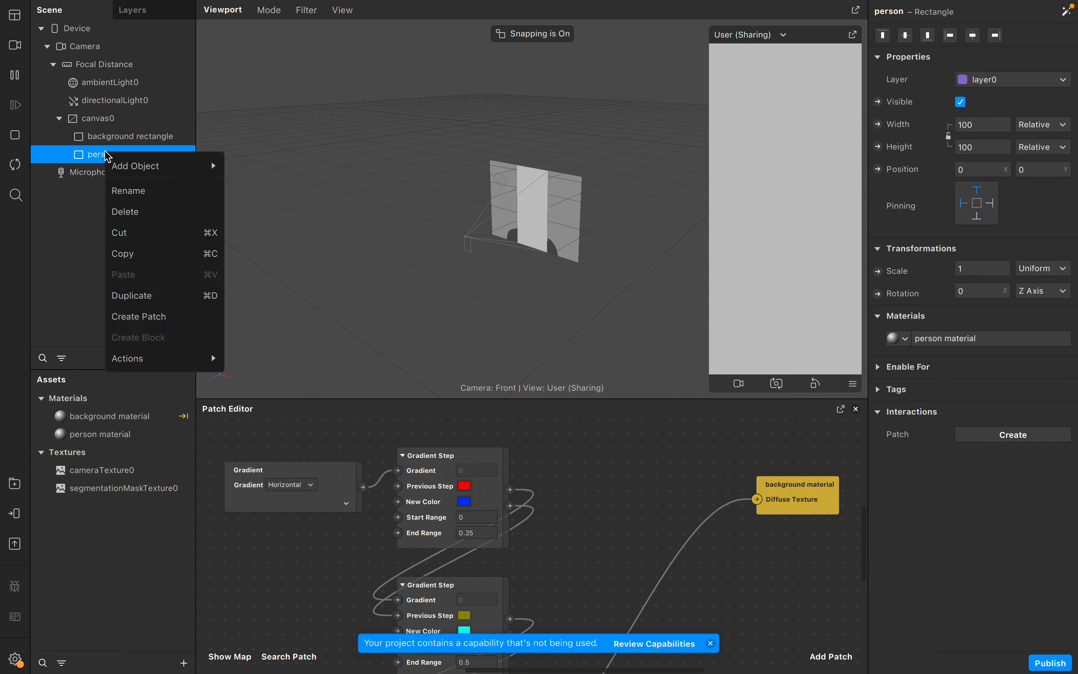
{"action": "left_click", "coordinate": [154, 192]}
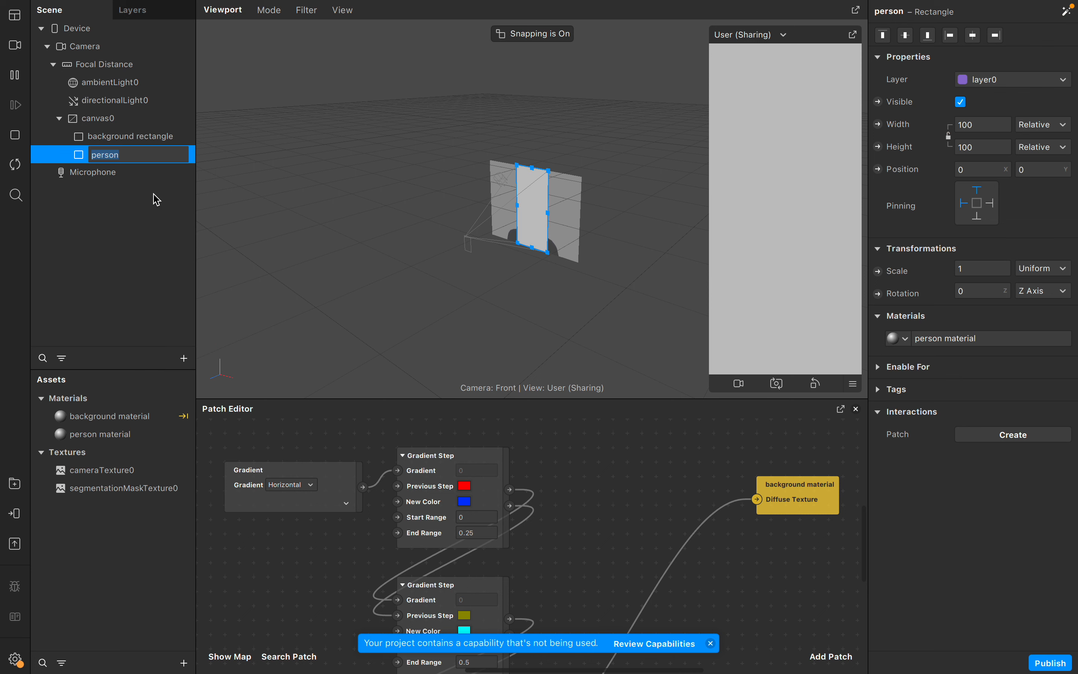
{"action": "key", "text": "BackSpace"}
{"action": "type", "text": "person rectangle"}
{"action": "key", "text": "Return"}
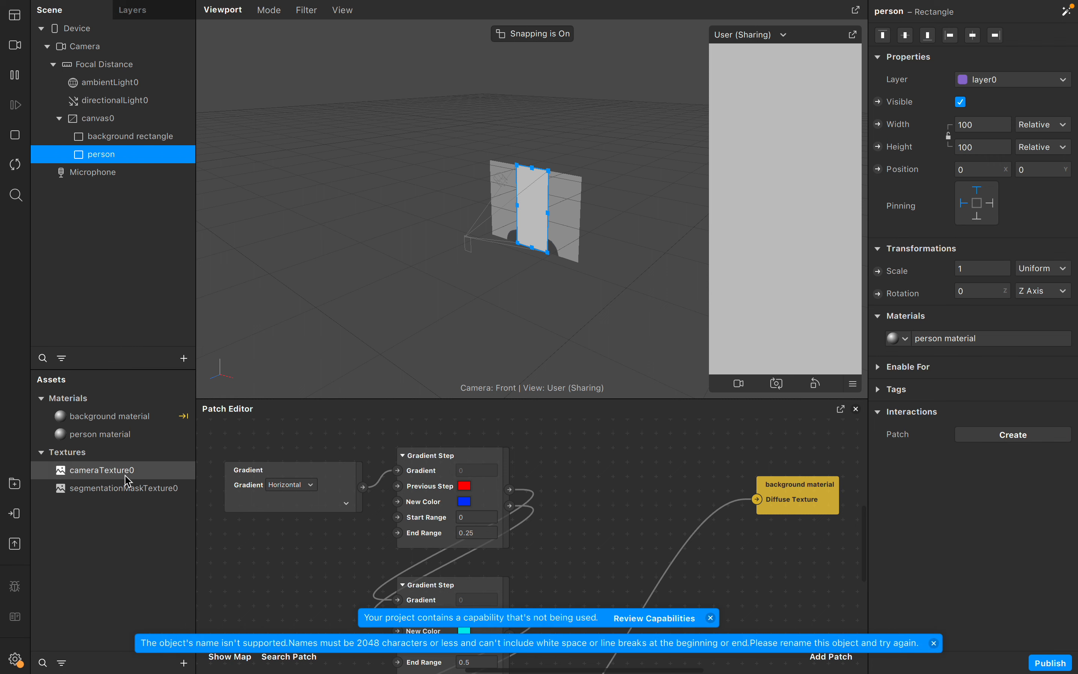
Step: Set the person material's shader type to Flat and its diffuse texture to cameraTexture0
{"action": "left_click", "coordinate": [133, 435]}
{"action": "left_click", "coordinate": [1012, 47]}
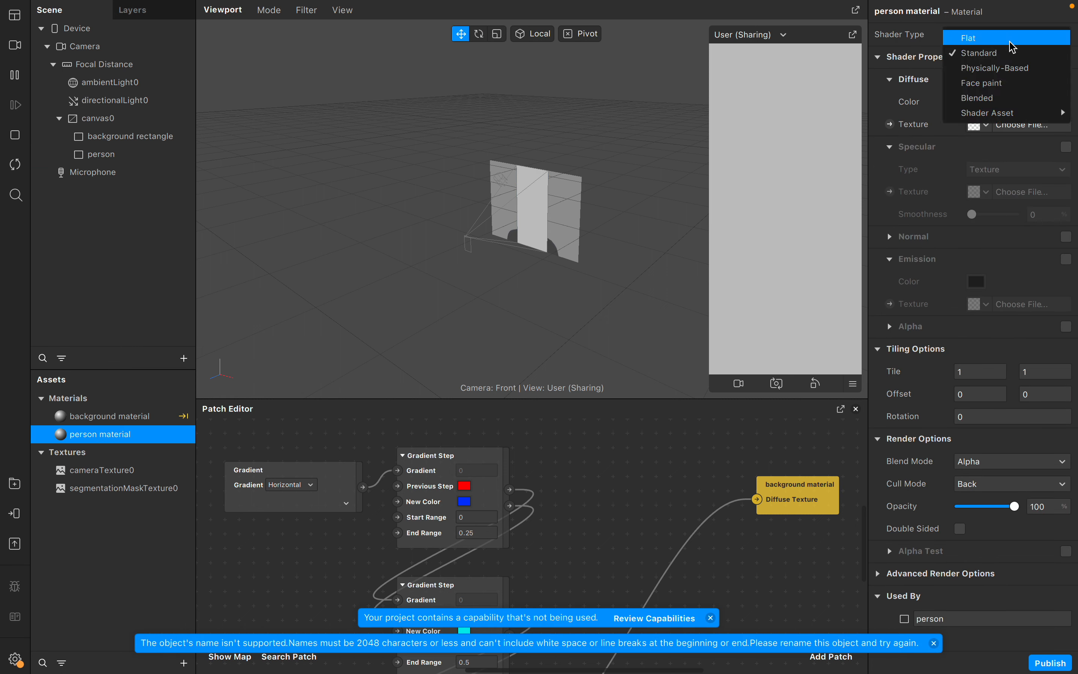
{"action": "left_click", "coordinate": [1012, 43]}
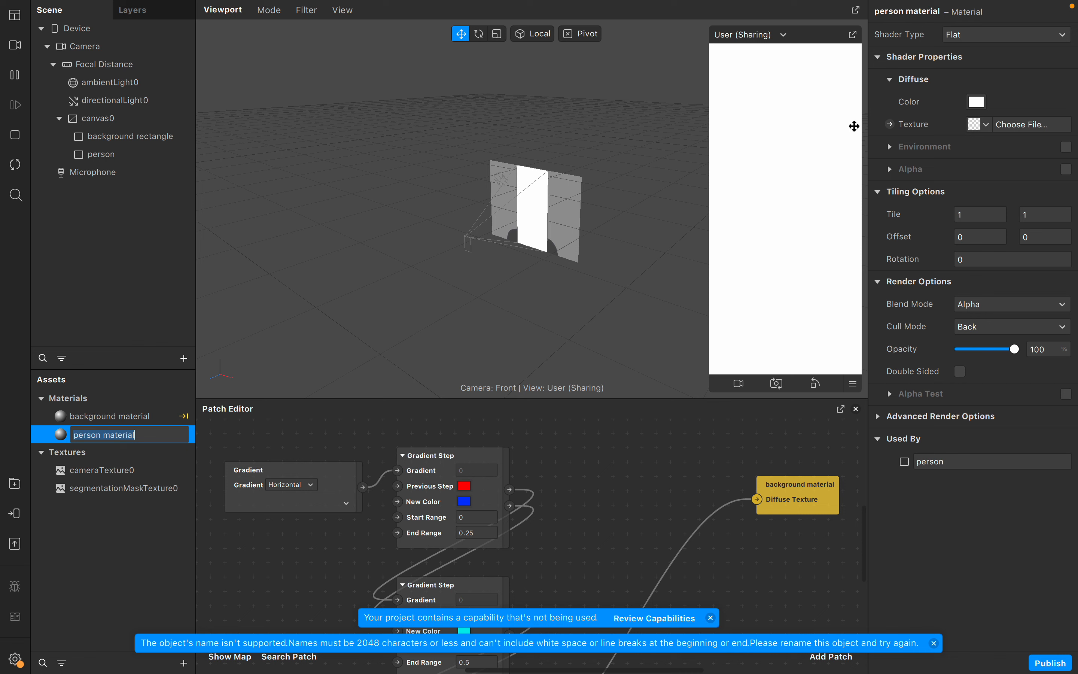
{"action": "key", "text": "Return"}
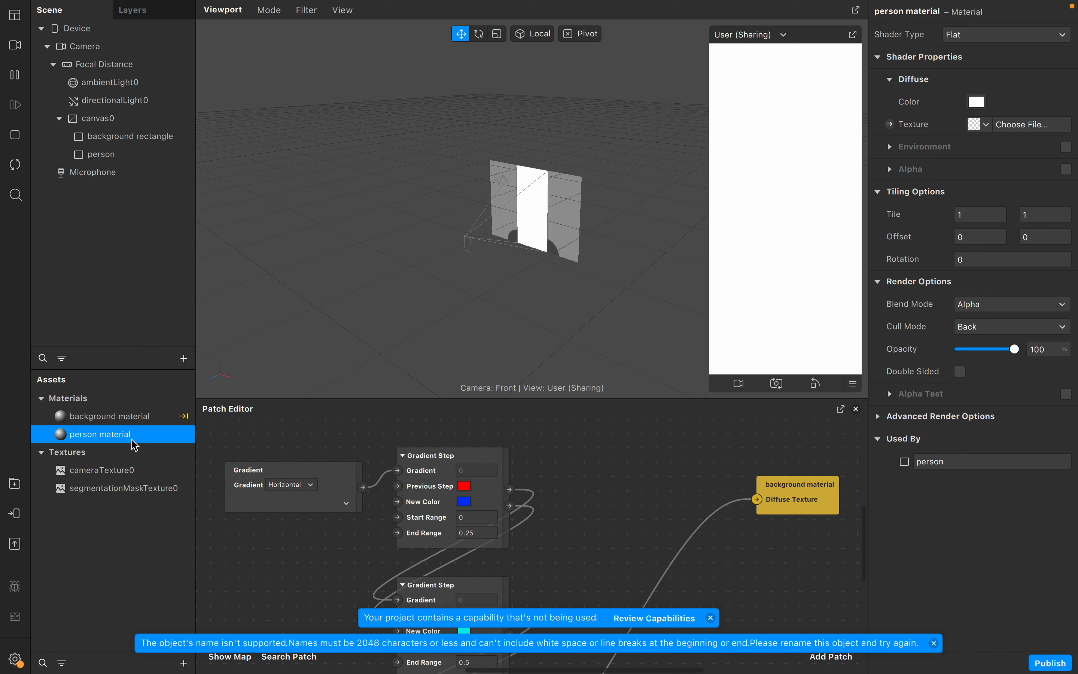
{"action": "left_click", "coordinate": [992, 128]}
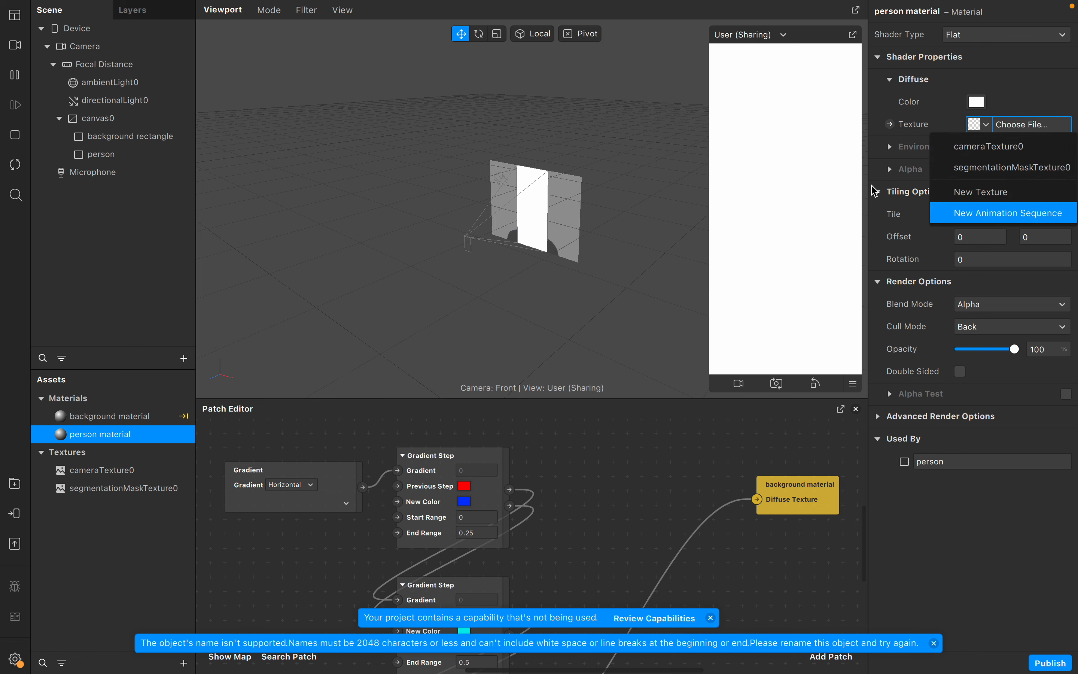
{"action": "left_click", "coordinate": [985, 147]}
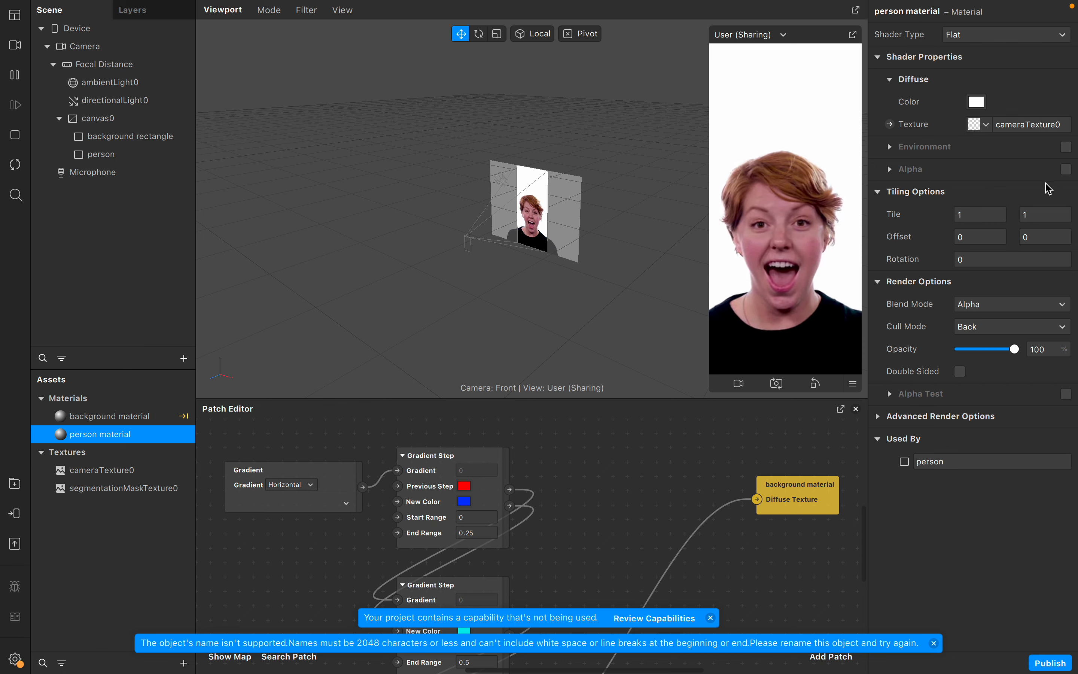
Step: Enable Alpha on the person material and use segmentationMaskTexture0 as its alpha texture
{"action": "left_click", "coordinate": [1065, 169]}
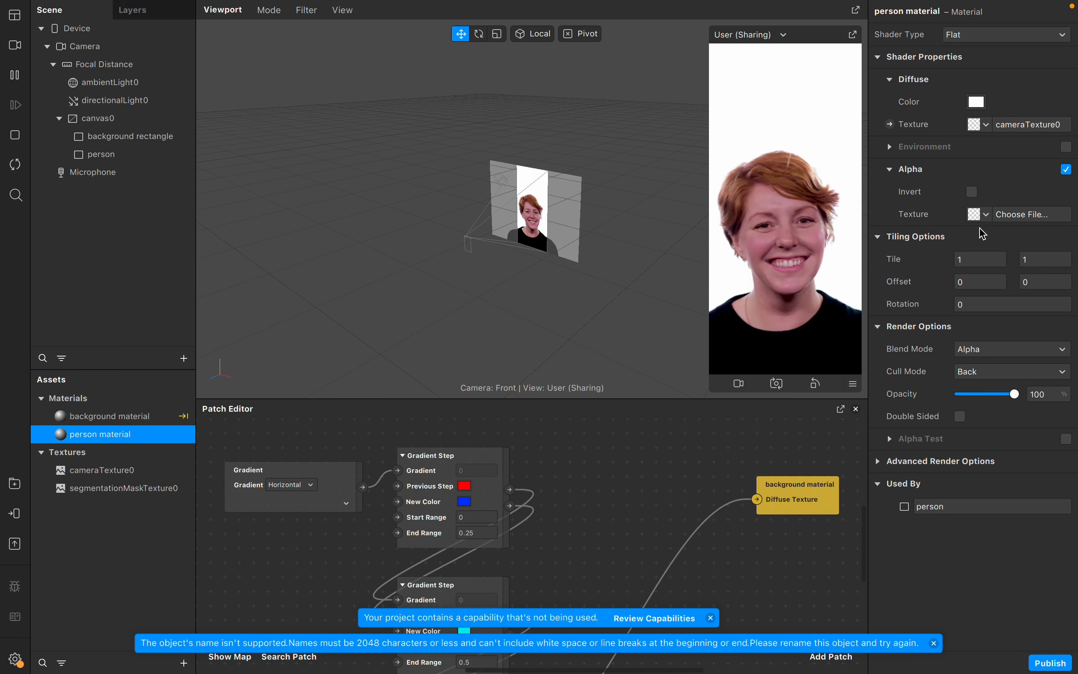
{"action": "left_click", "coordinate": [985, 214]}
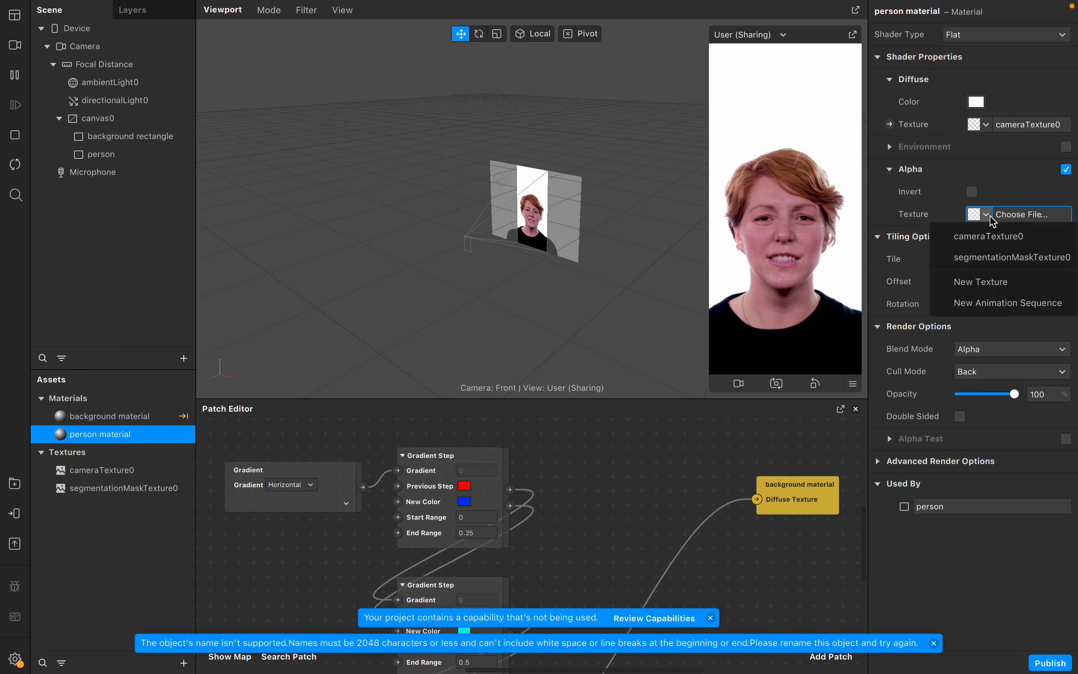
{"action": "left_click", "coordinate": [992, 258]}
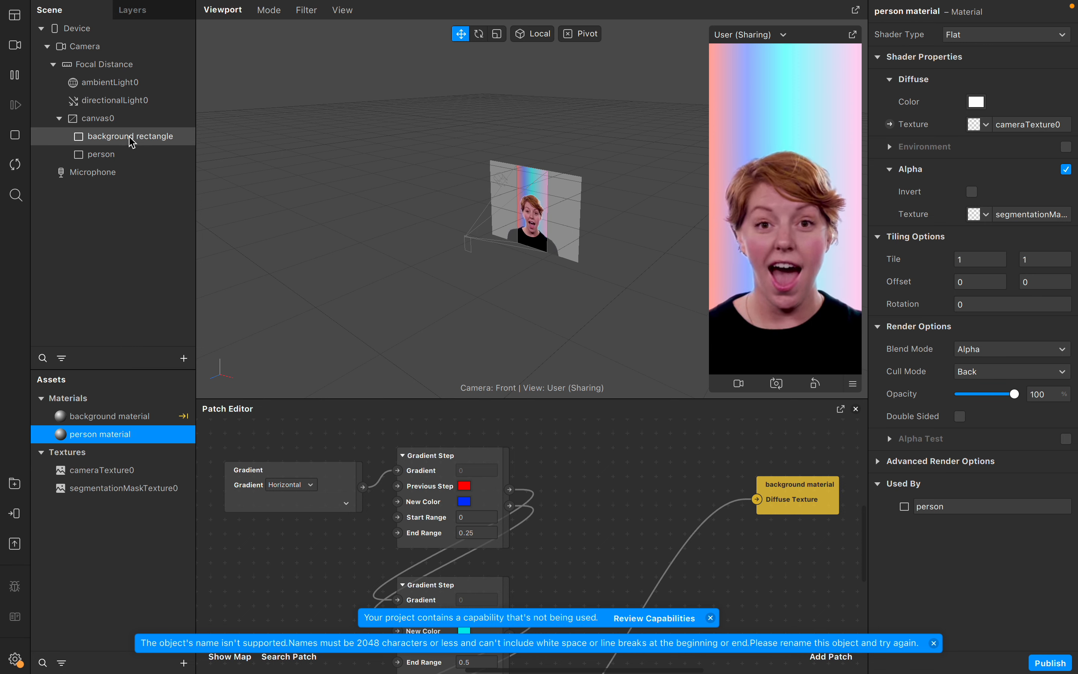
Step: Reorder the background rectangle below the person rectangle and back above it twice to compare the layering
{"action": "left_click_drag", "start_coordinate": [132, 142], "coordinate": [125, 164]}
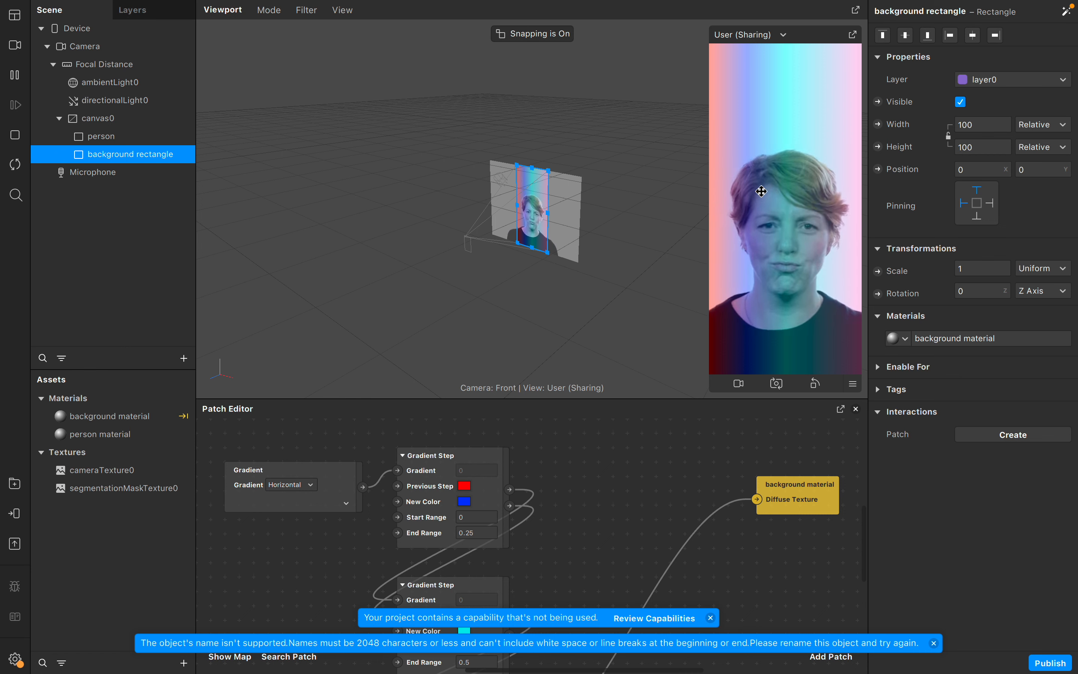
{"action": "left_click_drag", "start_coordinate": [156, 154], "coordinate": [120, 135]}
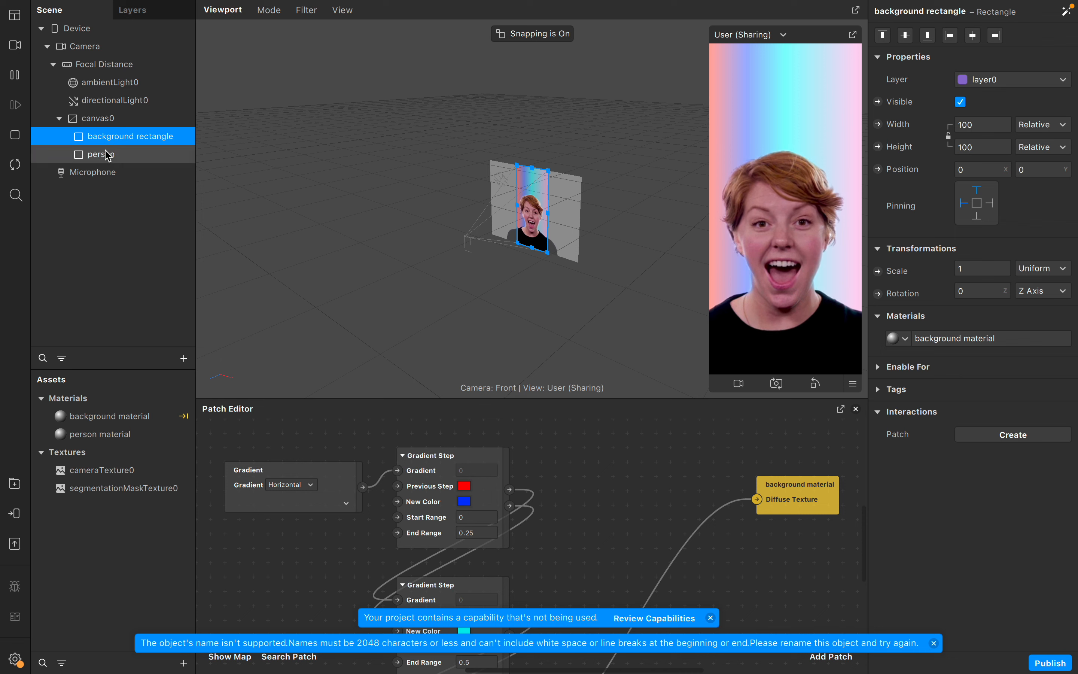
{"action": "left_click_drag", "start_coordinate": [113, 138], "coordinate": [106, 167]}
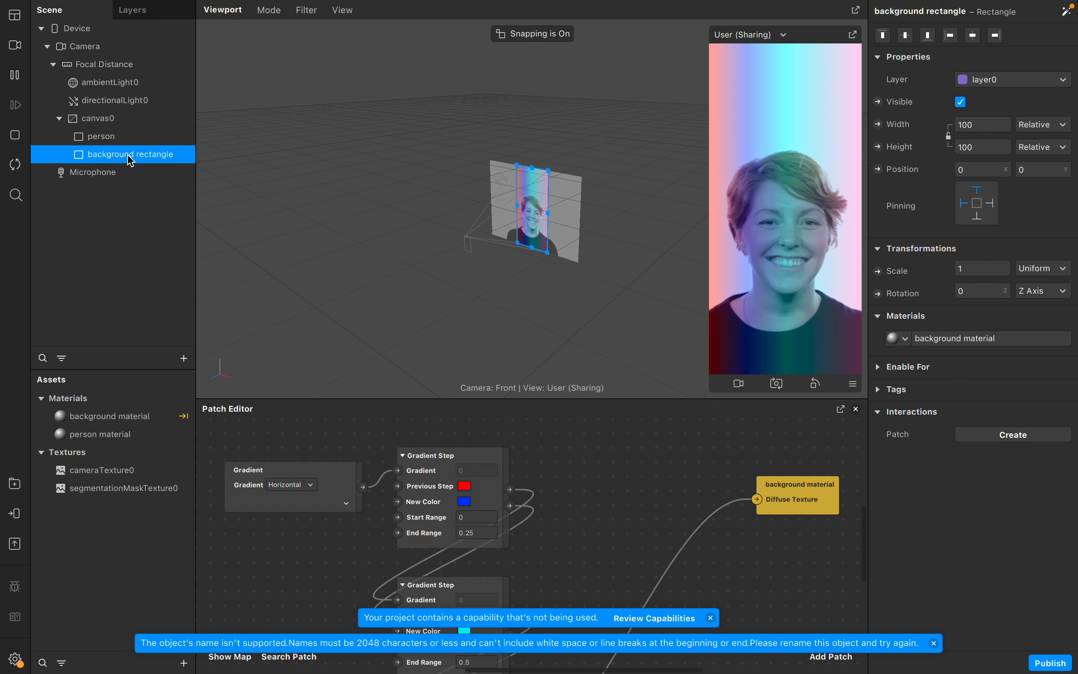
{"action": "left_click_drag", "start_coordinate": [131, 157], "coordinate": [115, 132]}
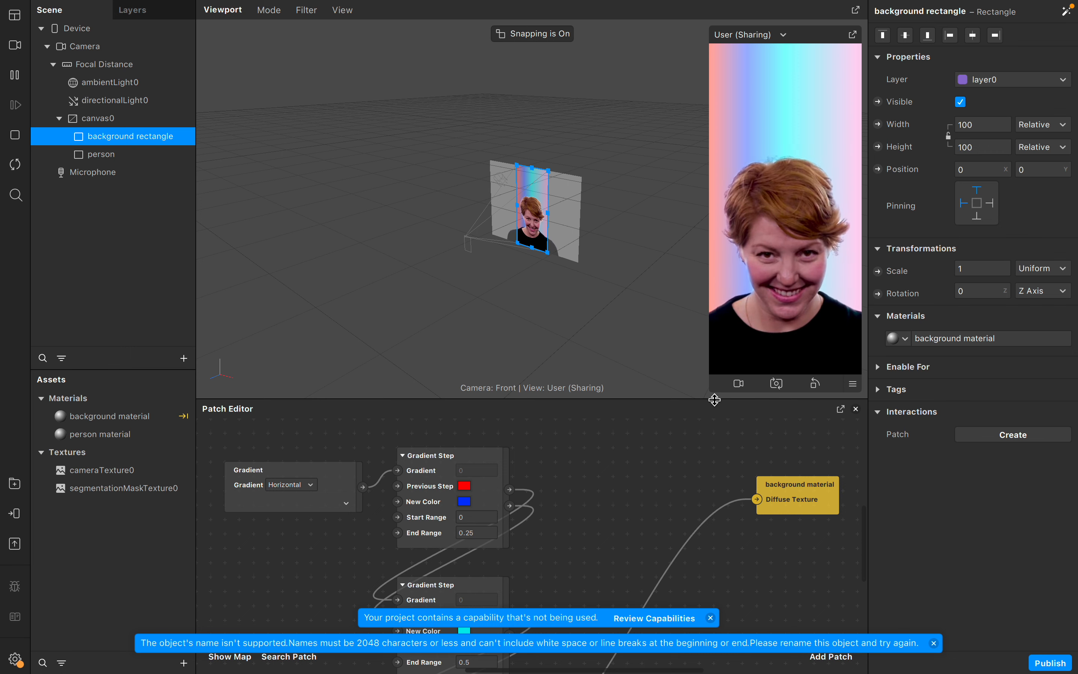
Step: Enlarge the Viewport and its simulator preview further to view the finished effect
{"action": "left_click_drag", "start_coordinate": [715, 399], "coordinate": [683, 465]}
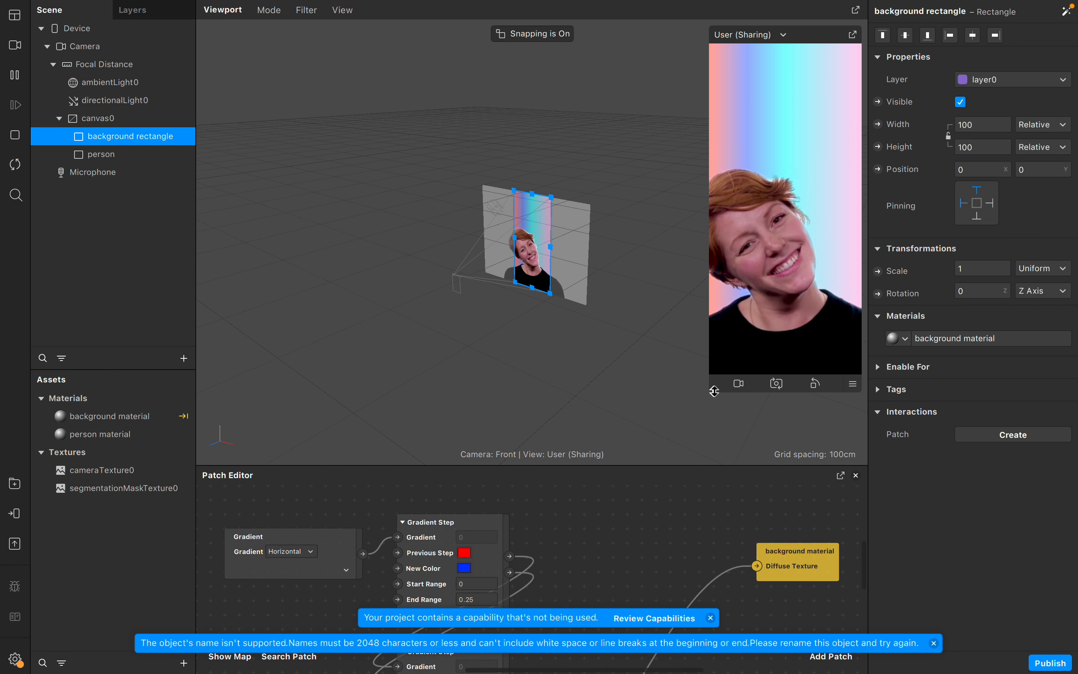
{"action": "left_click_drag", "start_coordinate": [714, 391], "coordinate": [671, 471]}
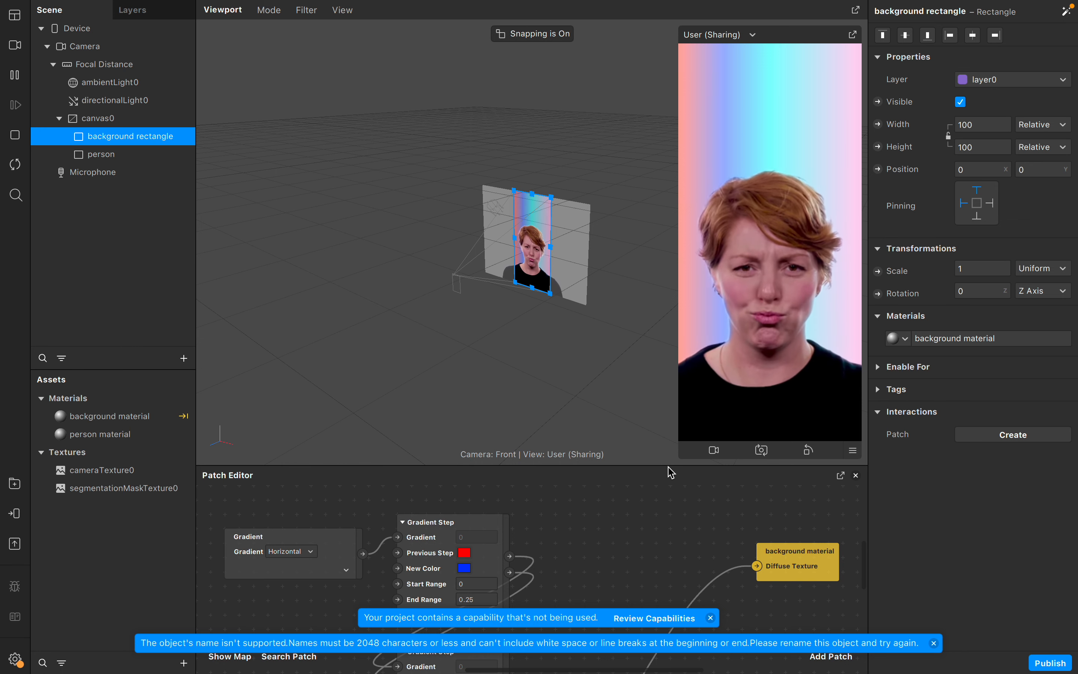
{"action": "mouse_move", "coordinate": [817, 4]}
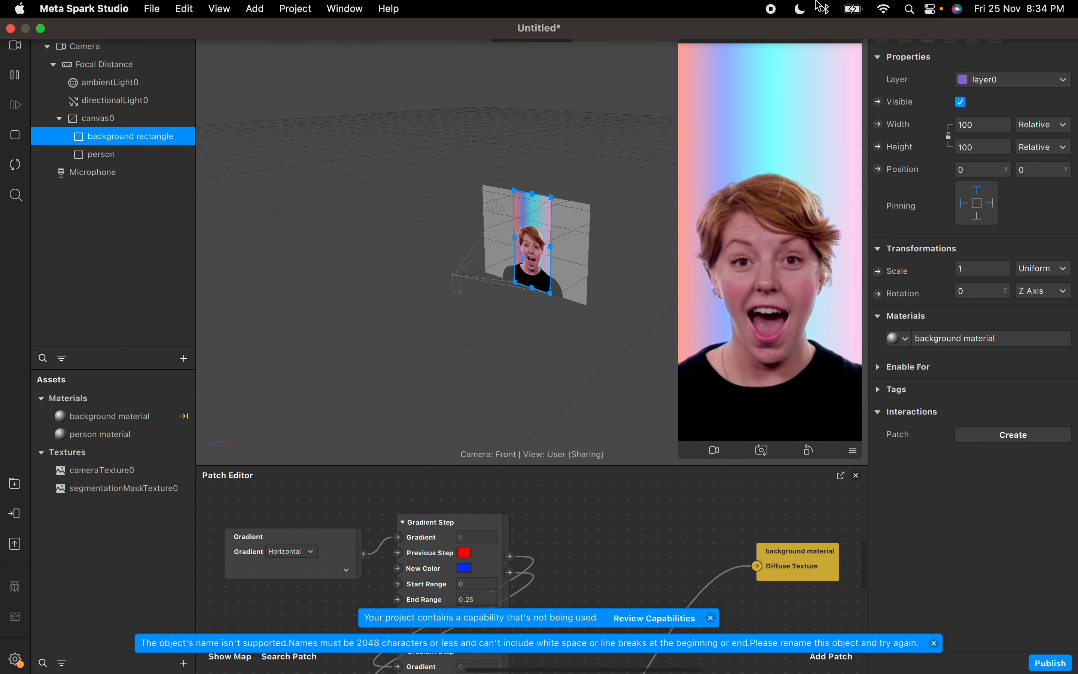